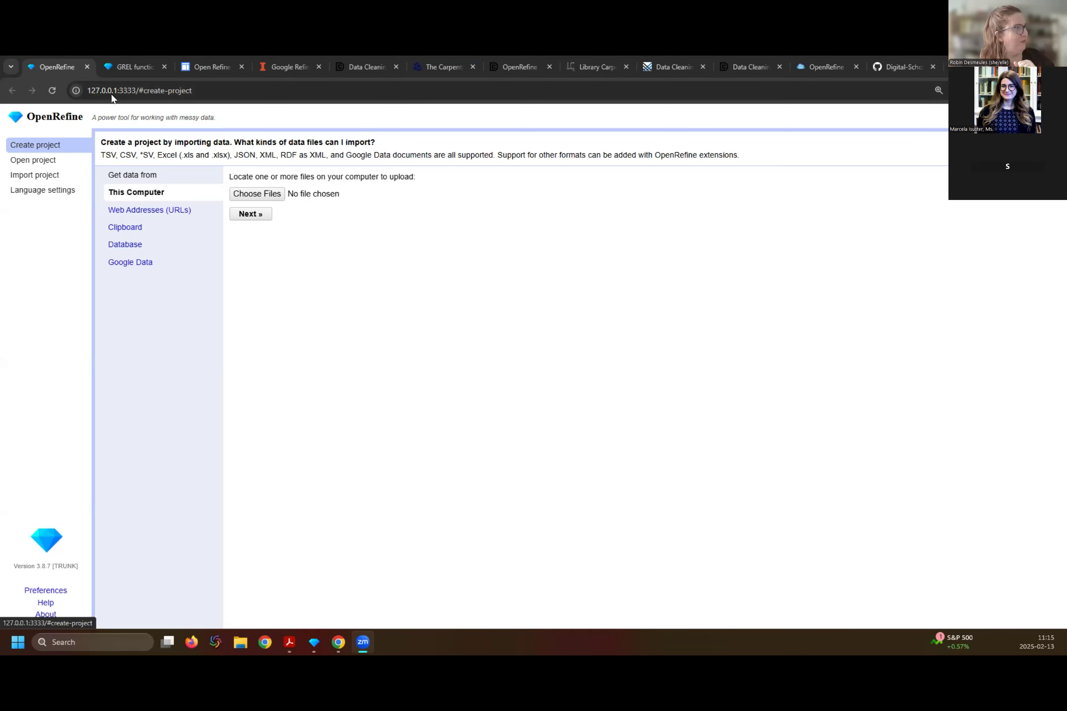
- Load SAFI_openrefine (5).csv from this computer's Downloads folder as the data source for a new project
click(130, 209)
click(257, 182)
click(129, 193)
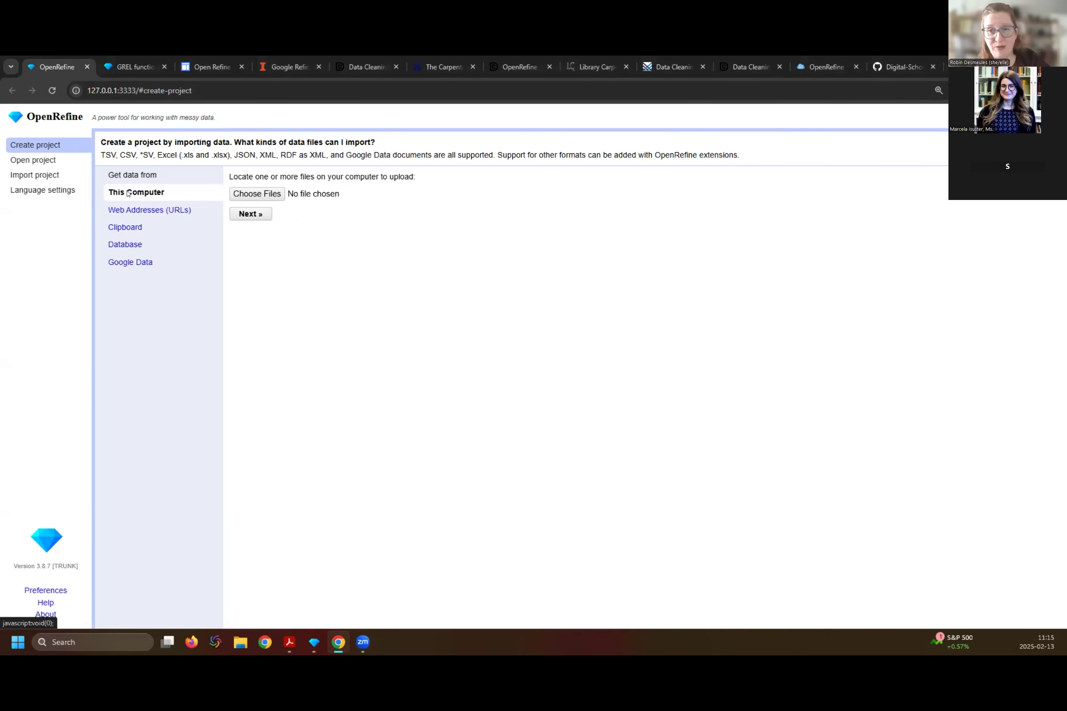
click(272, 195)
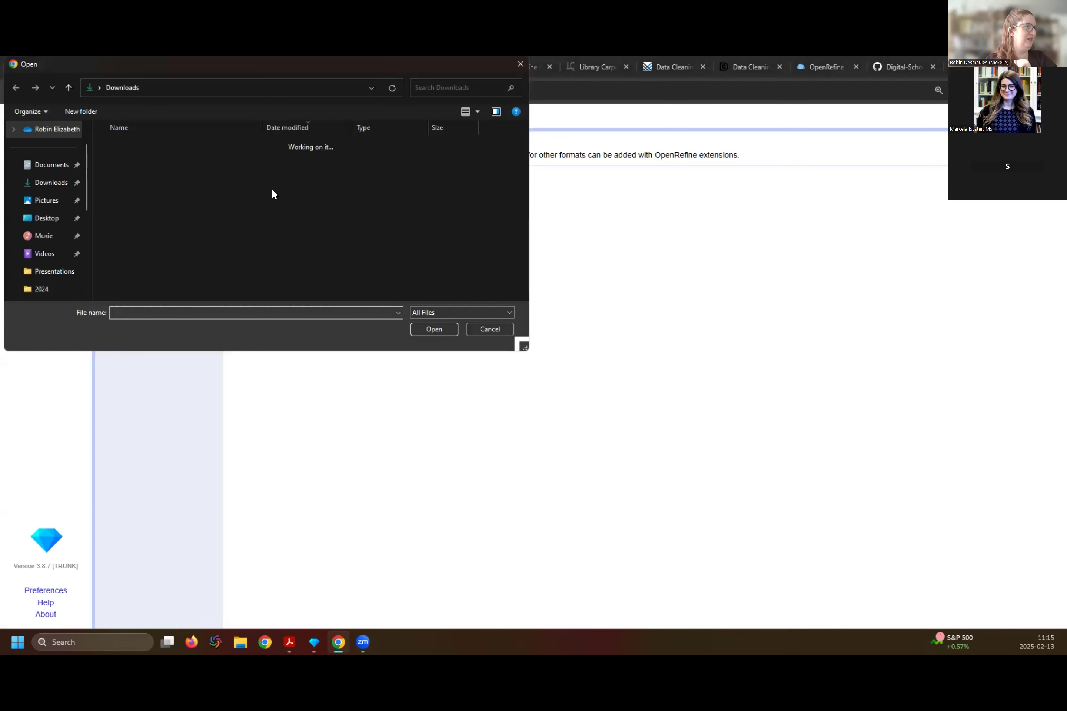
click(121, 177)
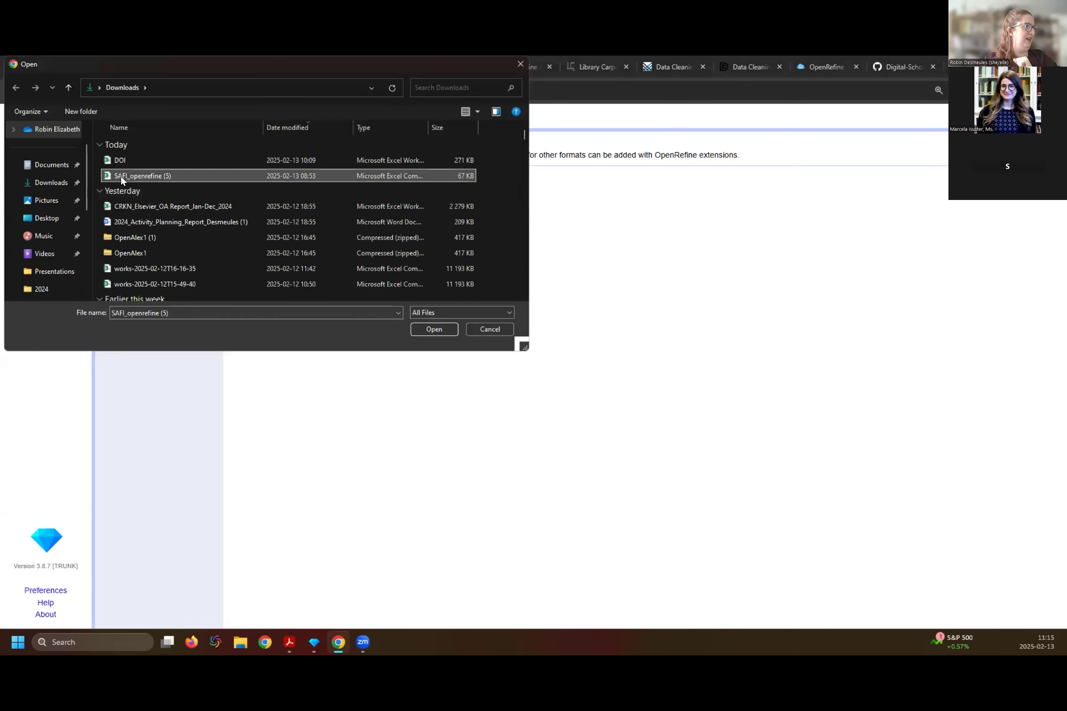
click(434, 329)
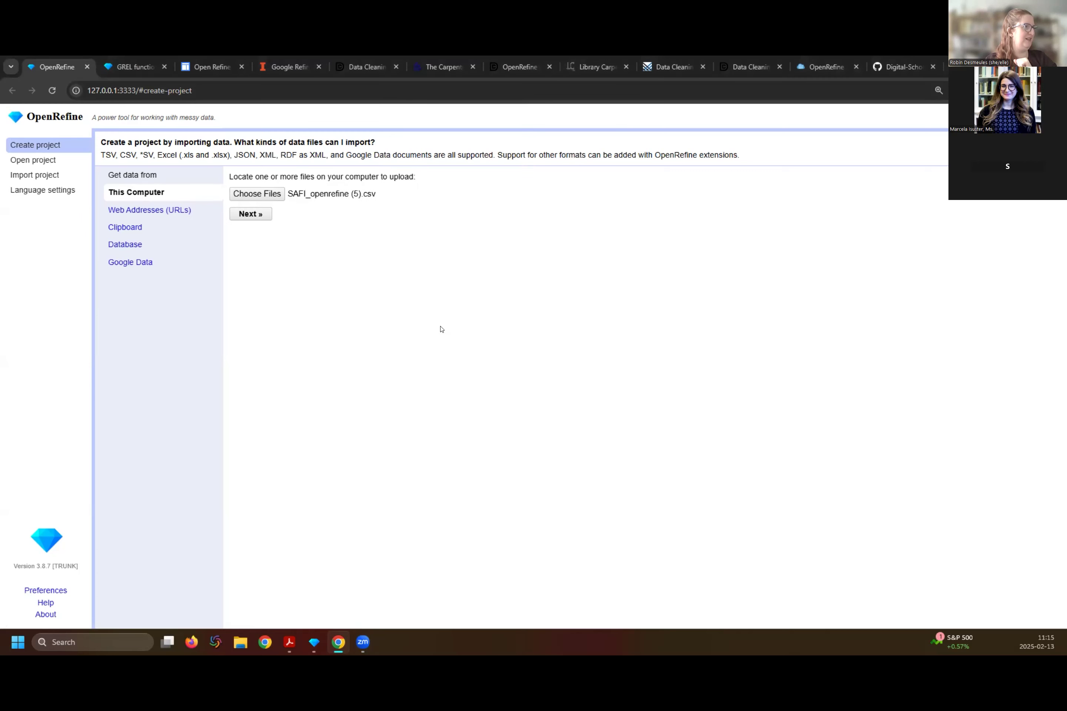
click(252, 214)
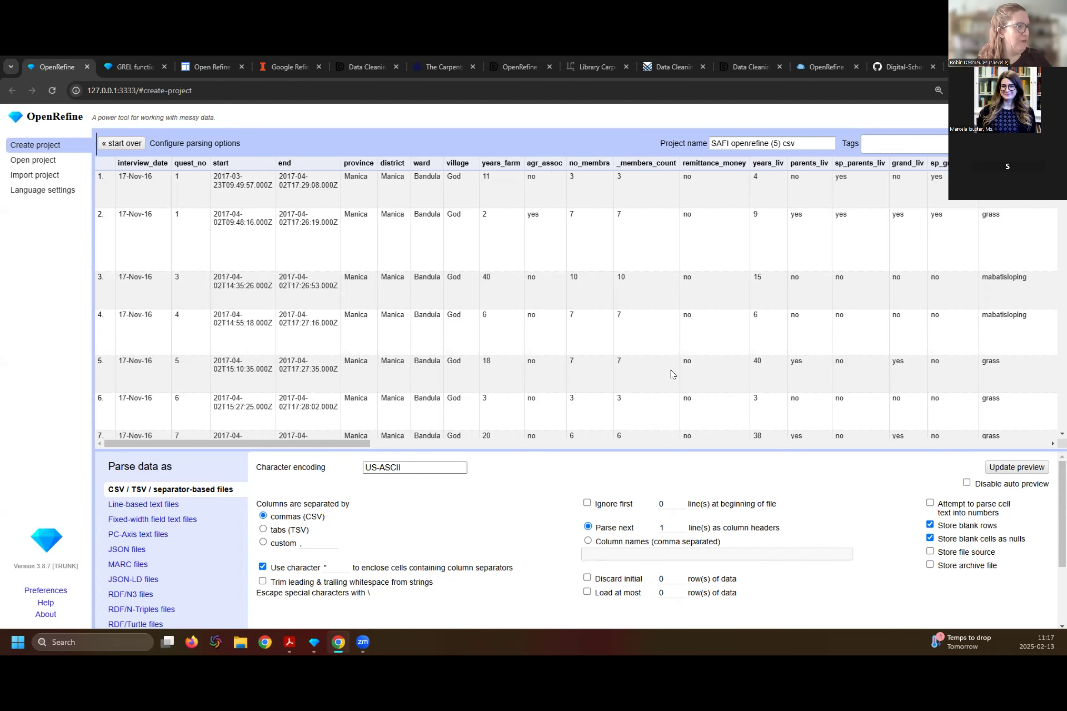
- Preview the data parsed as line-based text files and return to CSV / TSV / separator-based parsing
scroll(610, 410, down, 1)
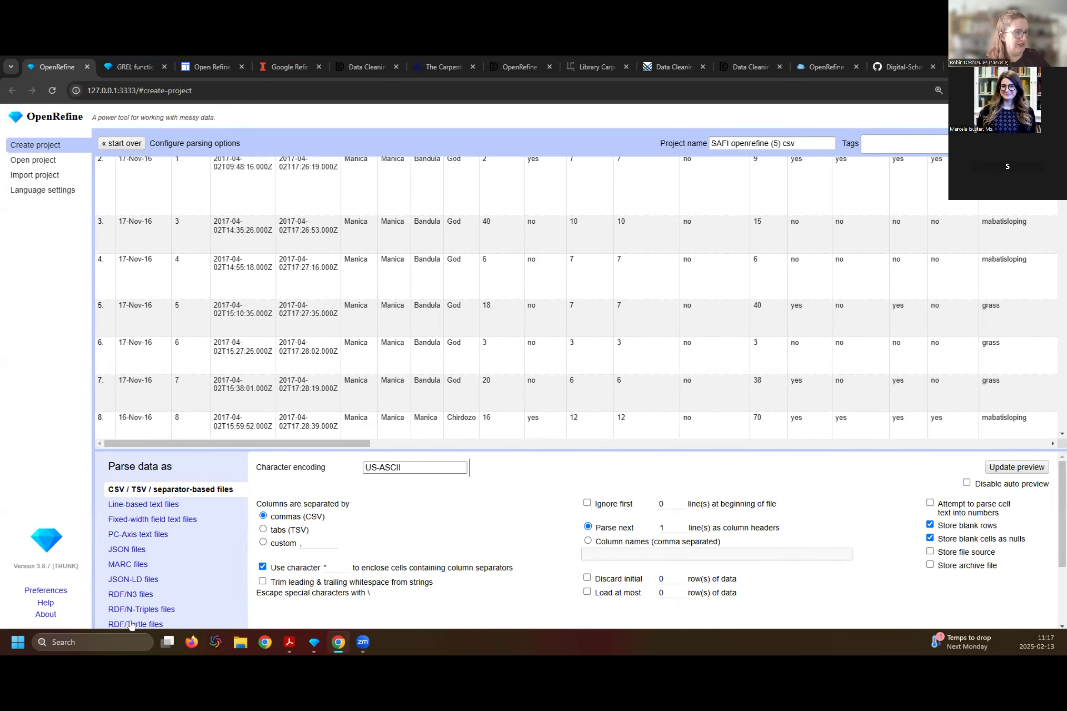
click(133, 505)
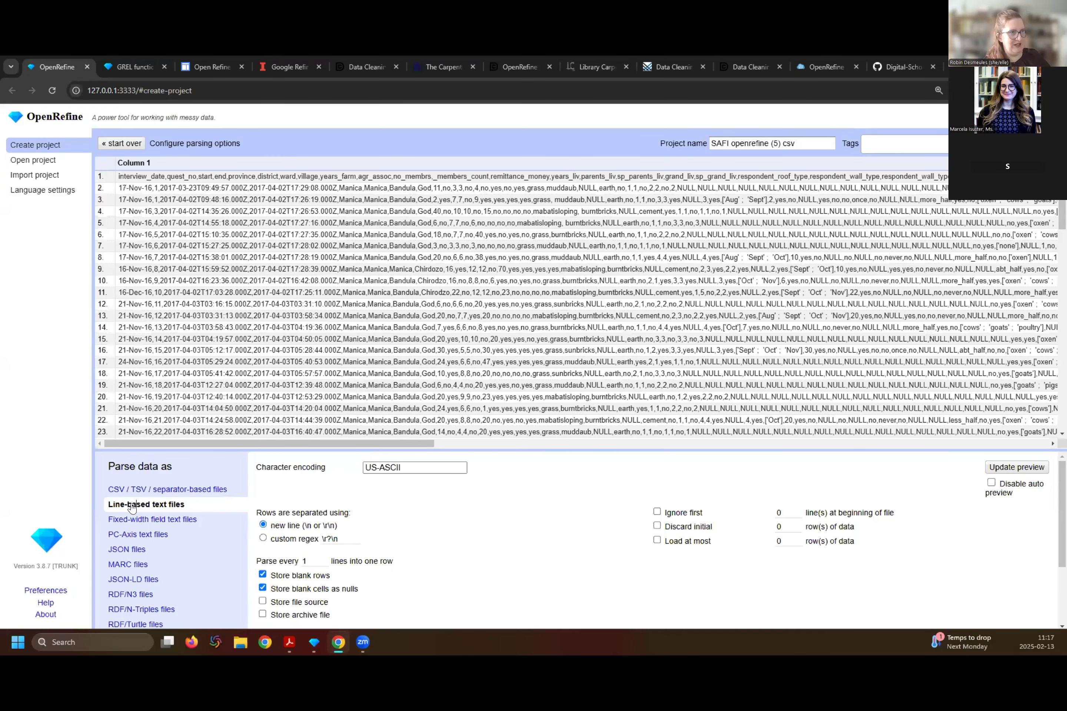
click(134, 490)
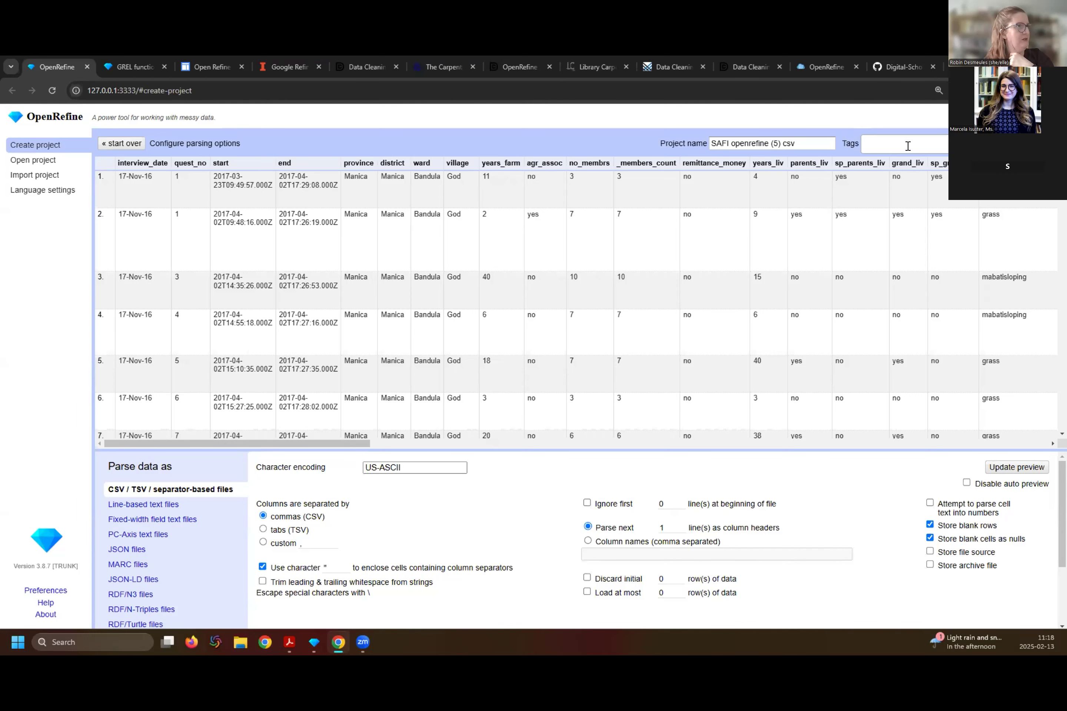
- Create the project from the parsed data and rename it DataWrangling
click(786, 148)
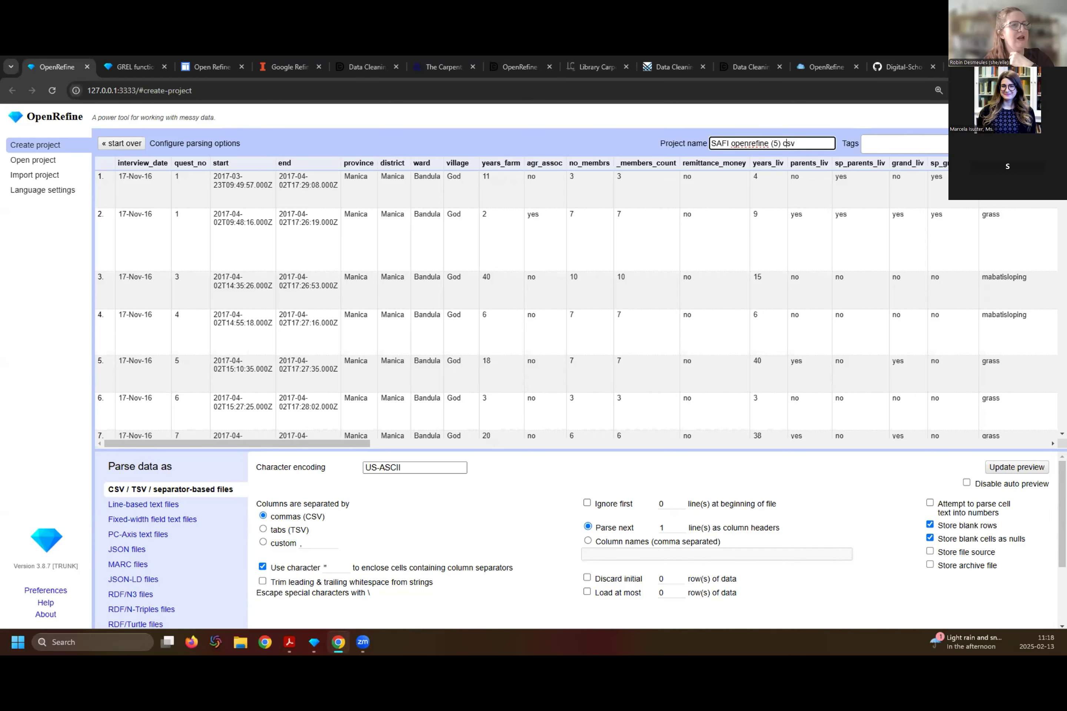
click(1028, 144)
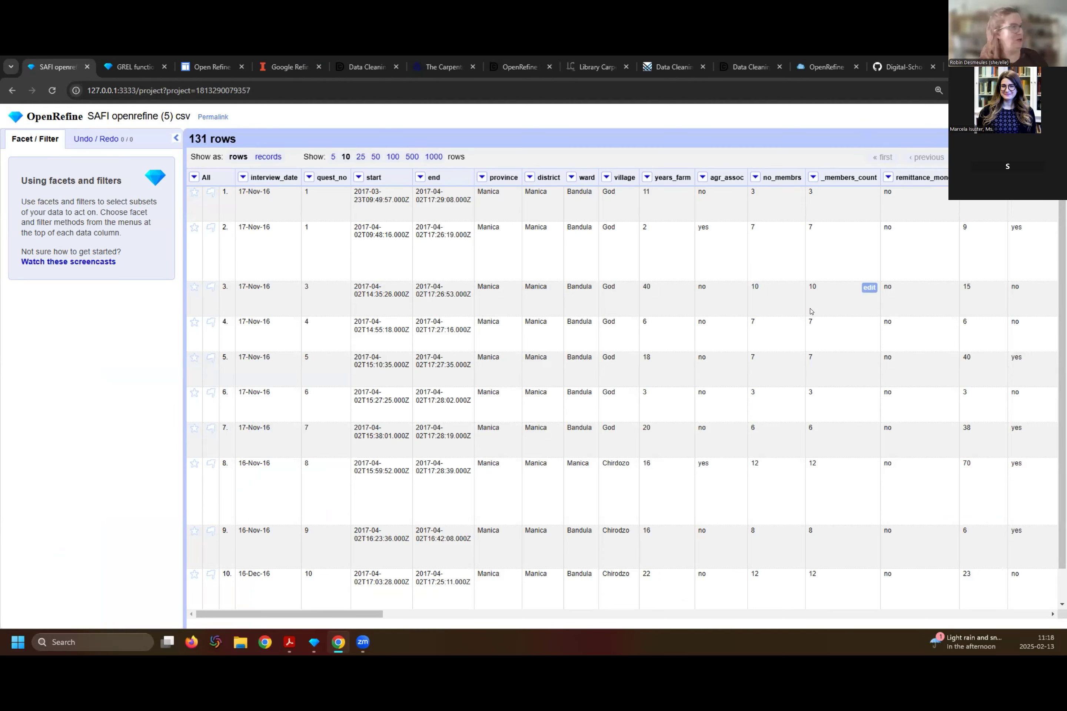
click(147, 120)
text(D)
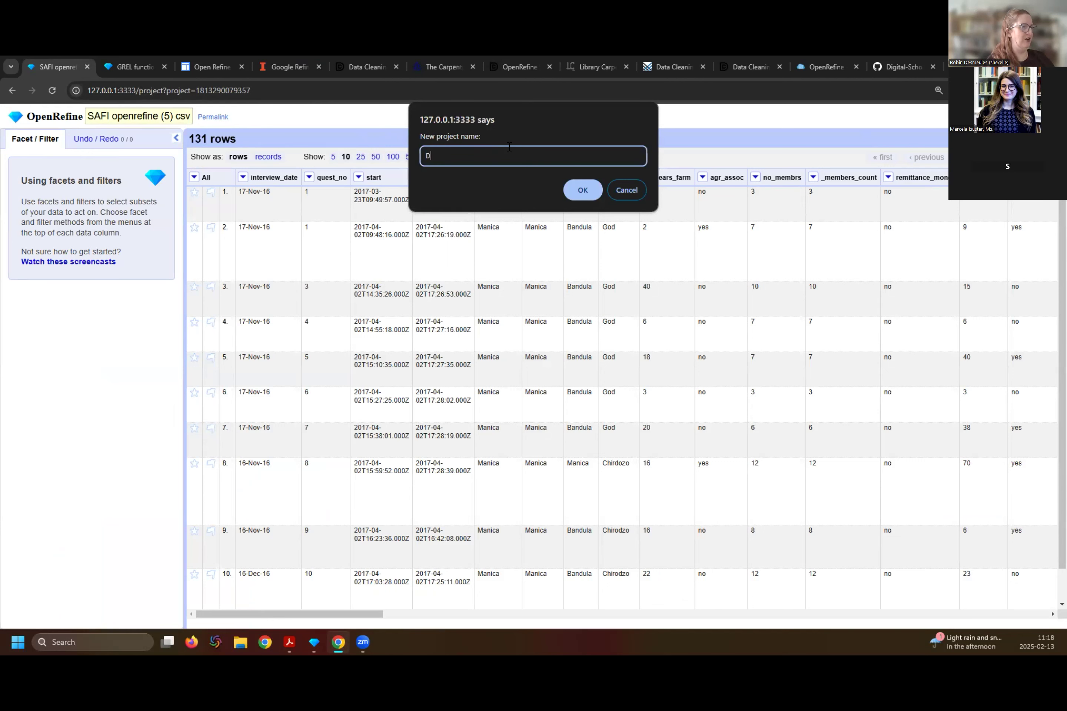
text(ataWrangling)
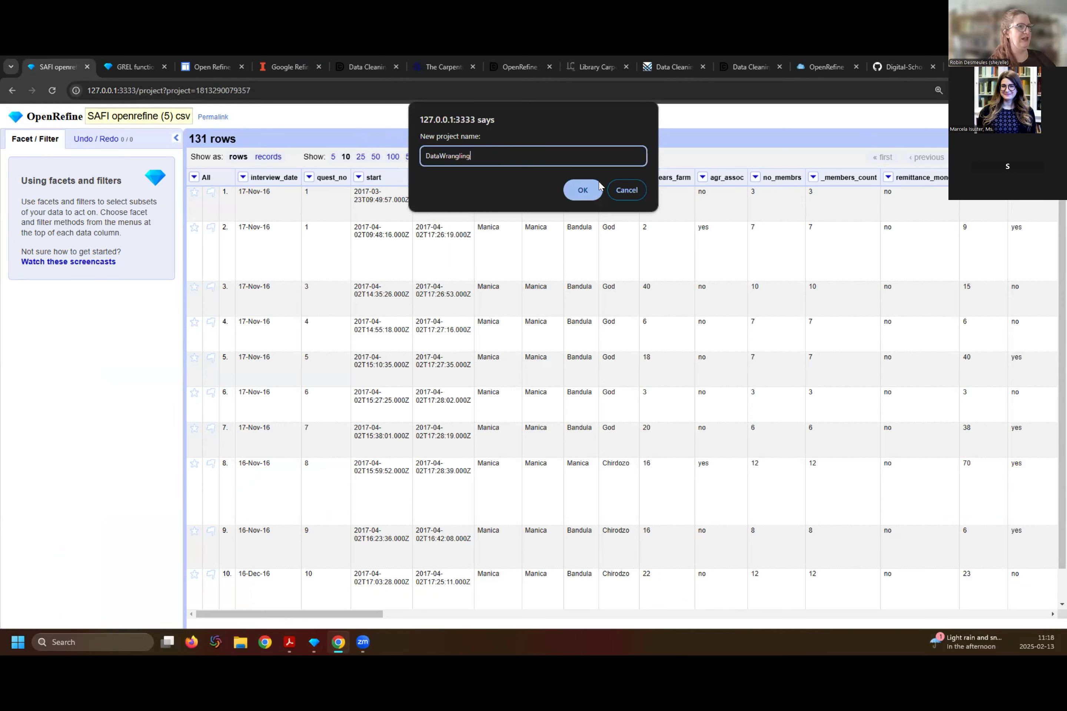
click(586, 190)
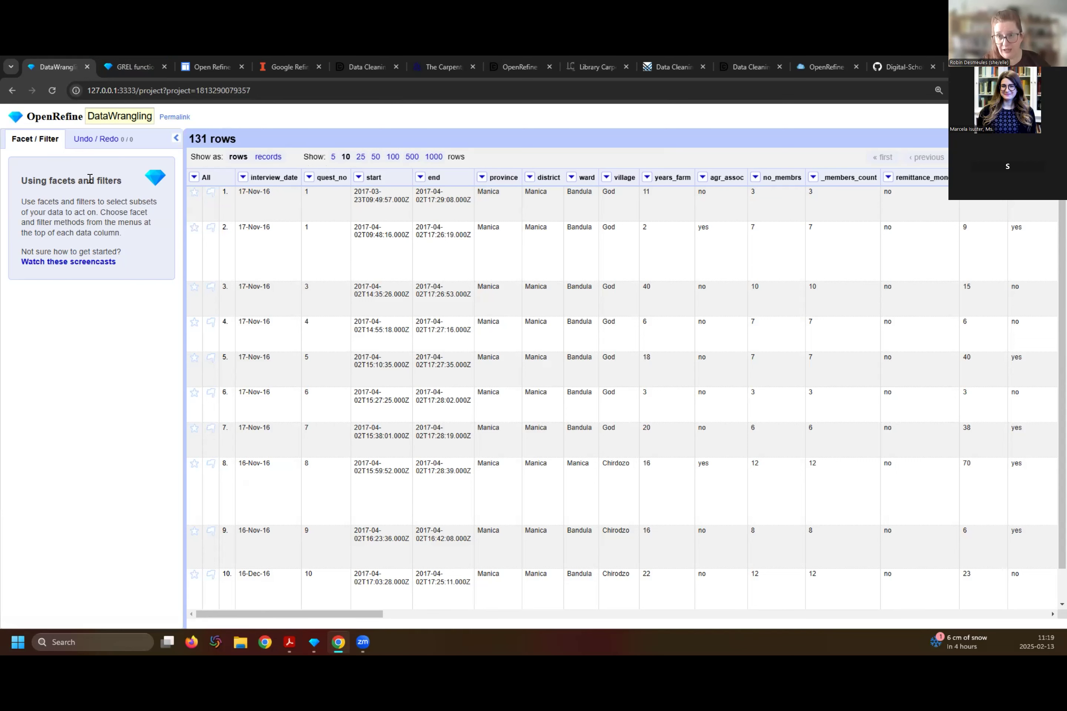
- Look at the project's undo history and return to the facets and filters
click(94, 140)
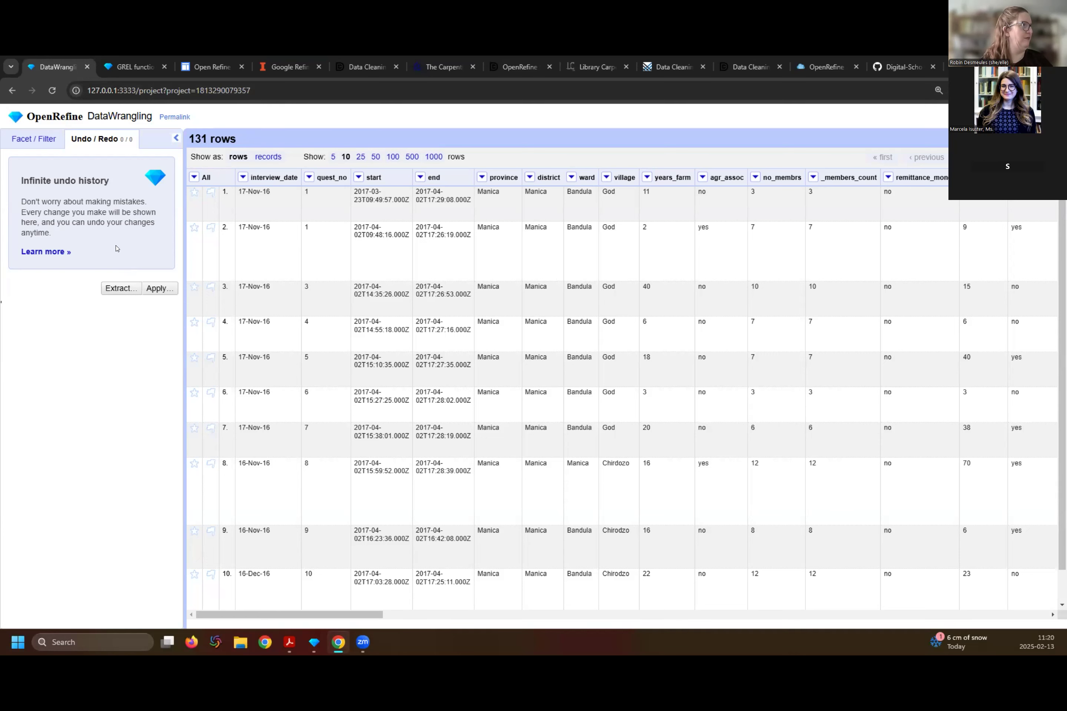
click(46, 139)
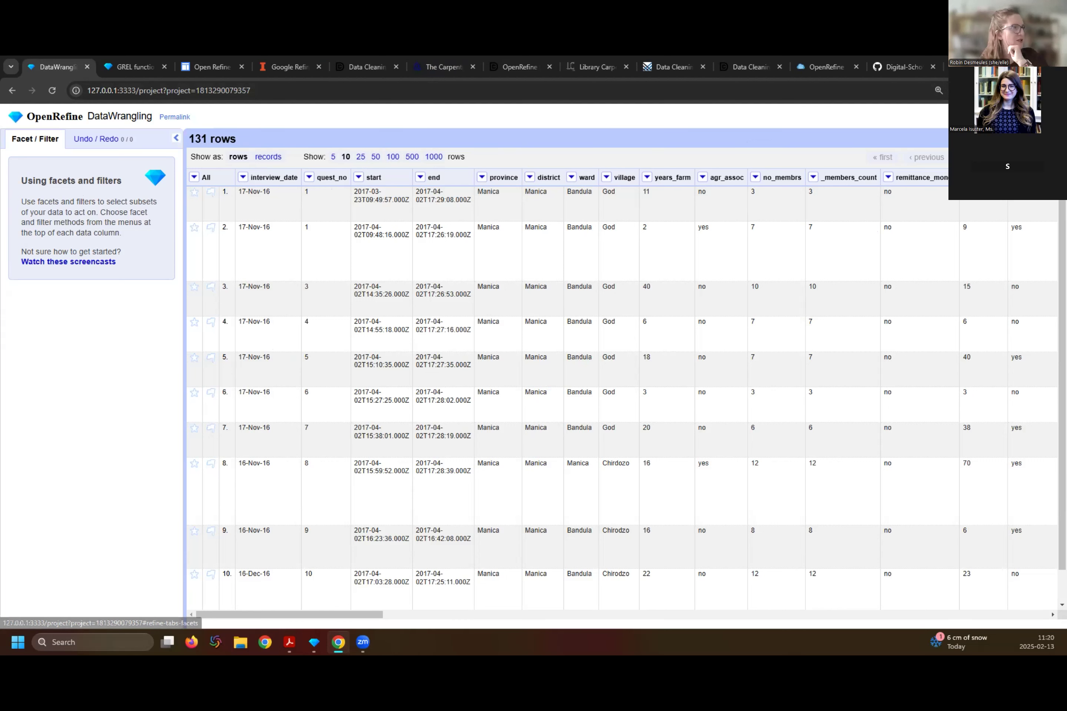
- Star and flag row 1, and remove both marks again
click(194, 193)
click(210, 193)
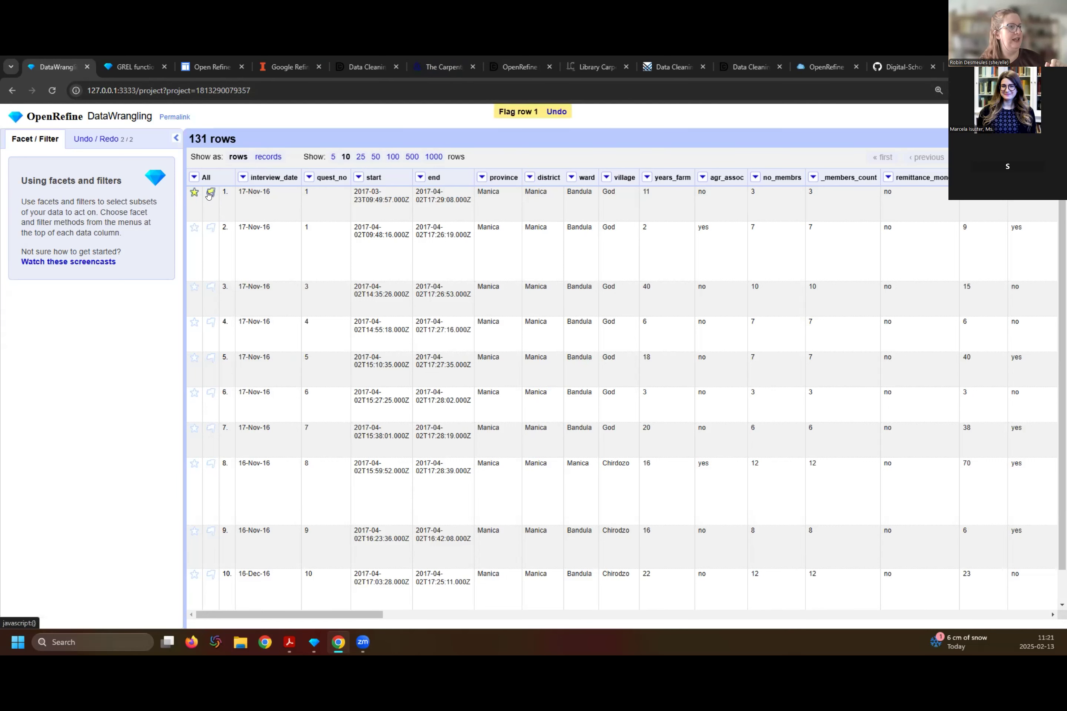
click(210, 193)
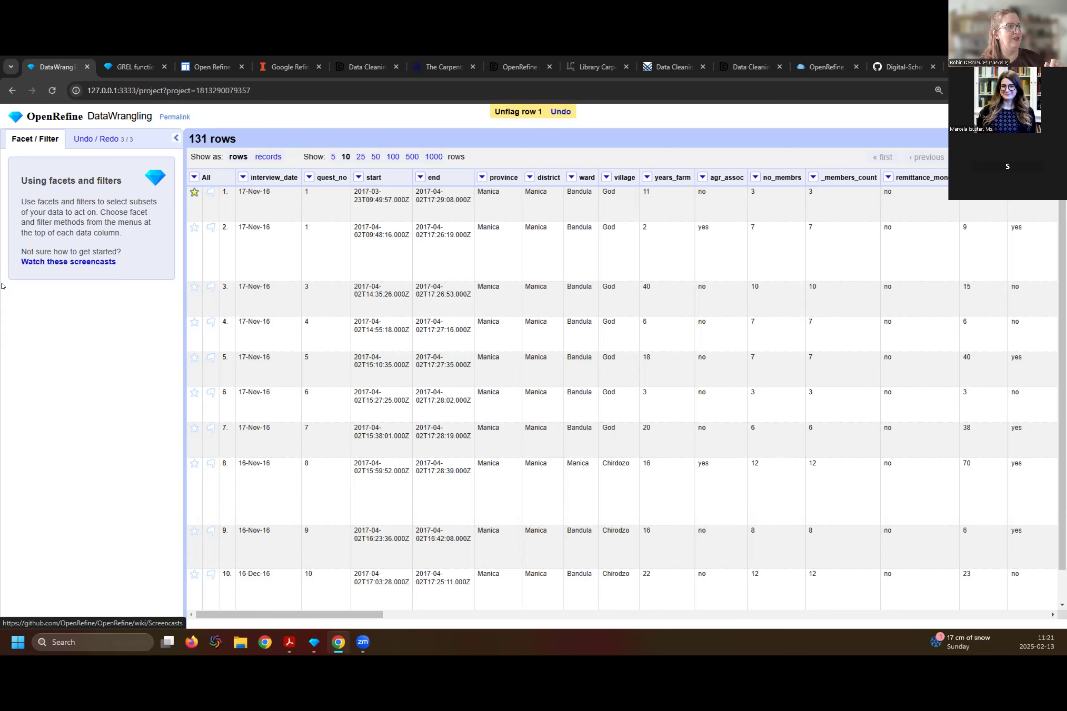
click(194, 192)
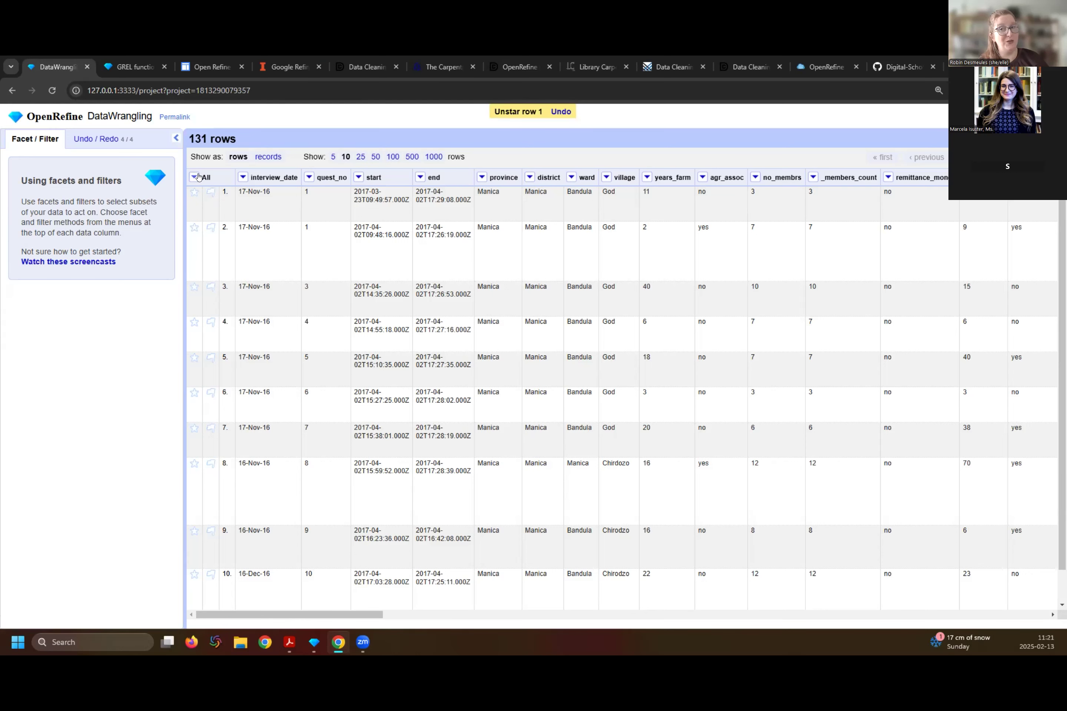
- Examine the row, column and view operations available for all columns, and the facet types offered for the ward column
click(195, 177)
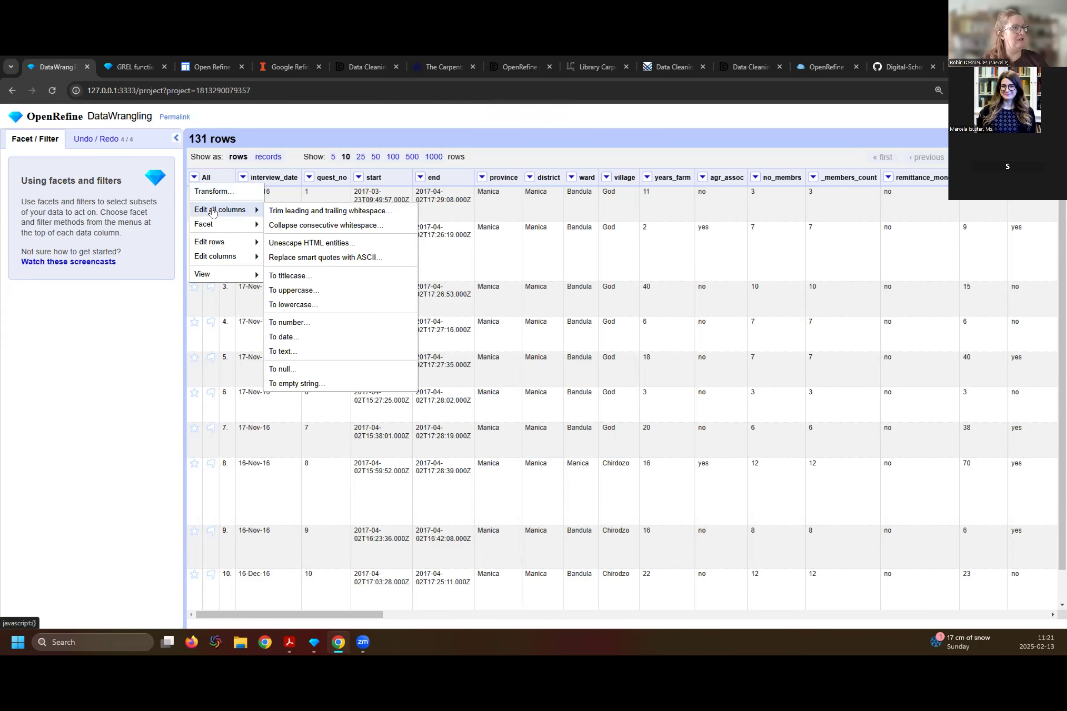
mouse_move(205, 223)
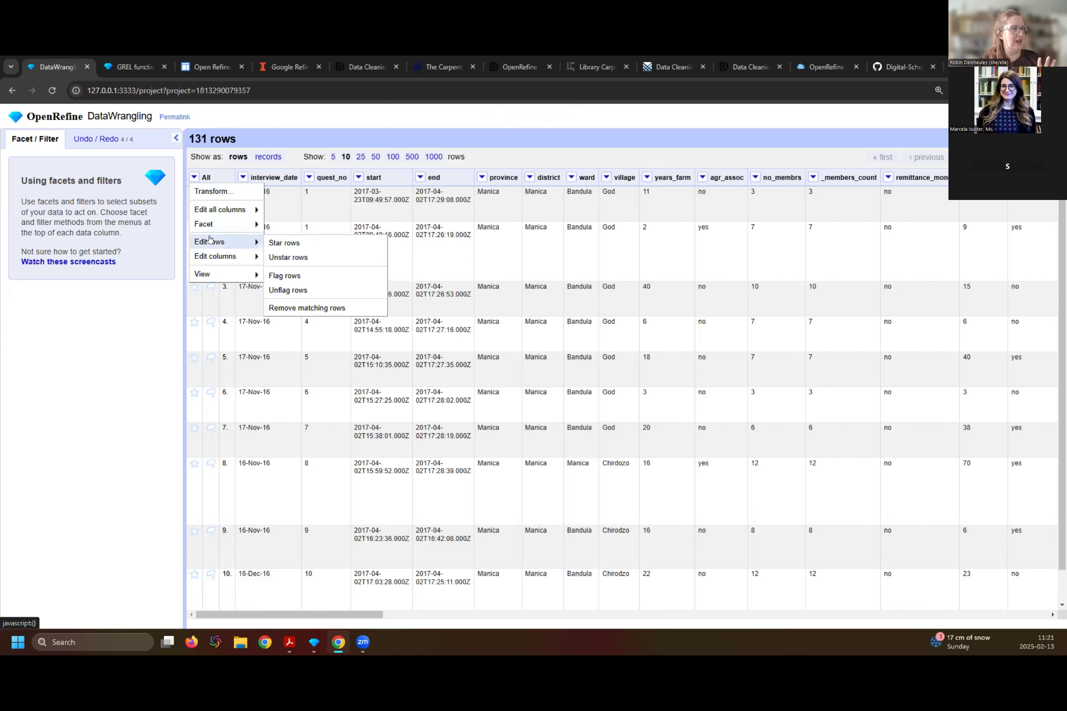
mouse_move(211, 257)
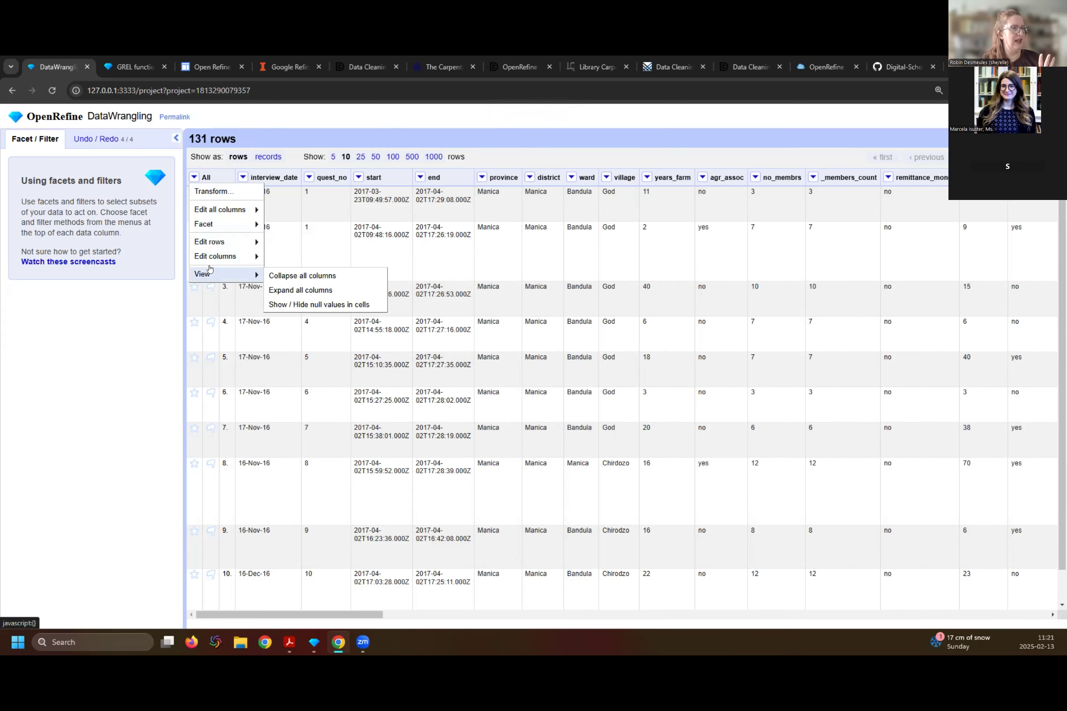
click(192, 338)
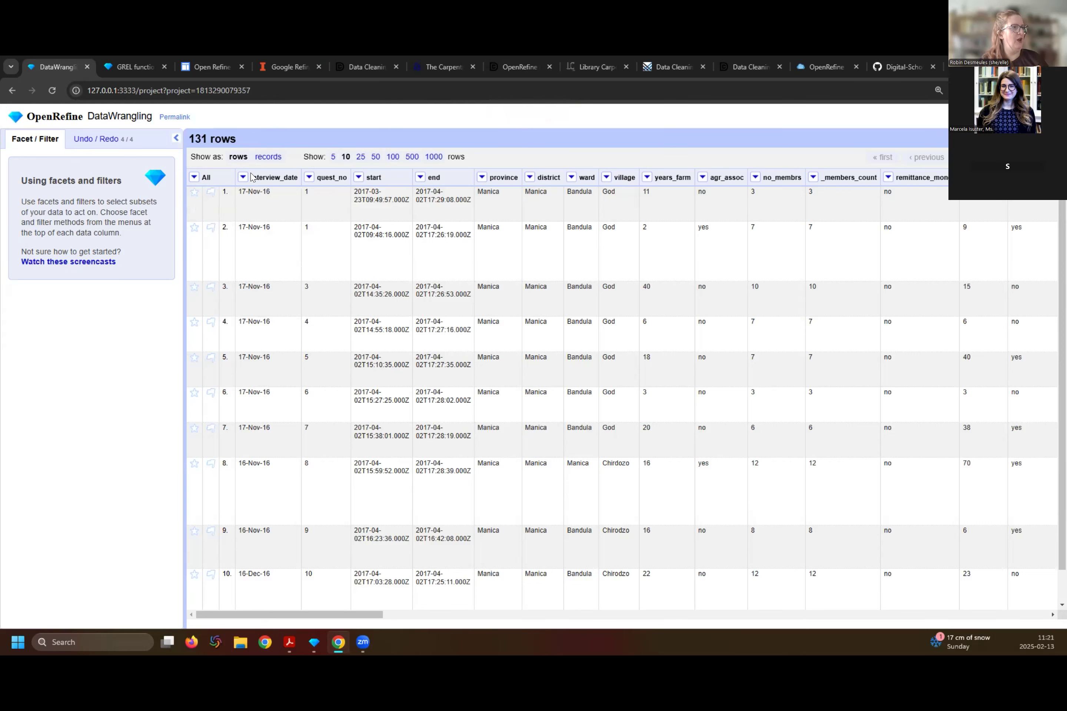
click(569, 178)
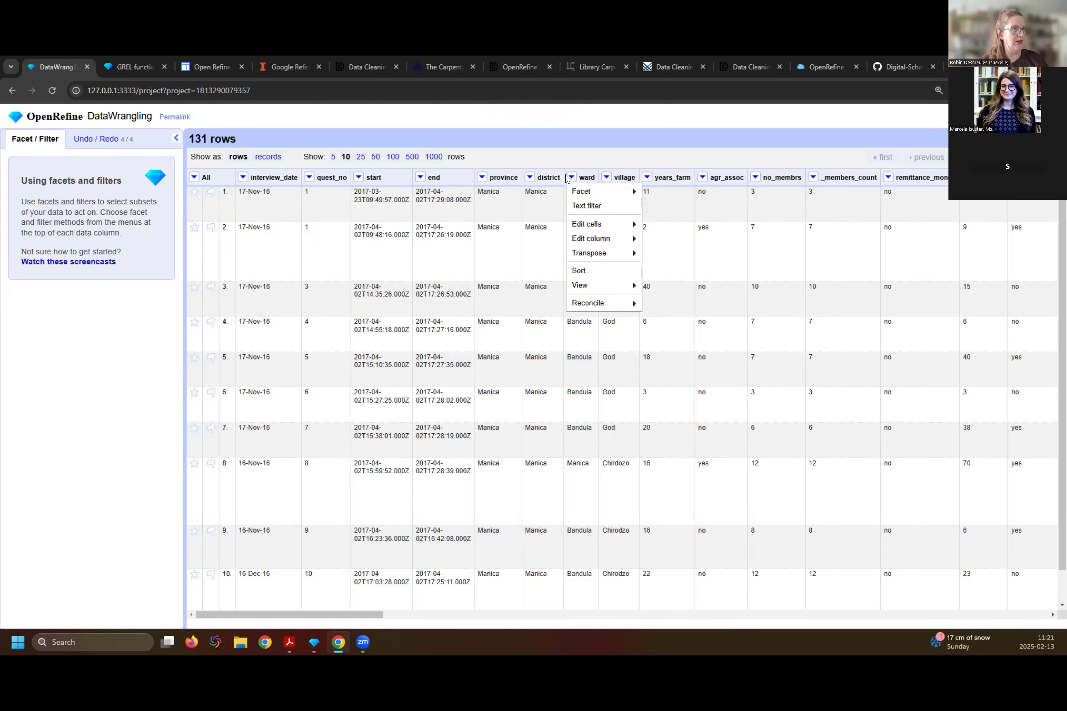
mouse_move(576, 192)
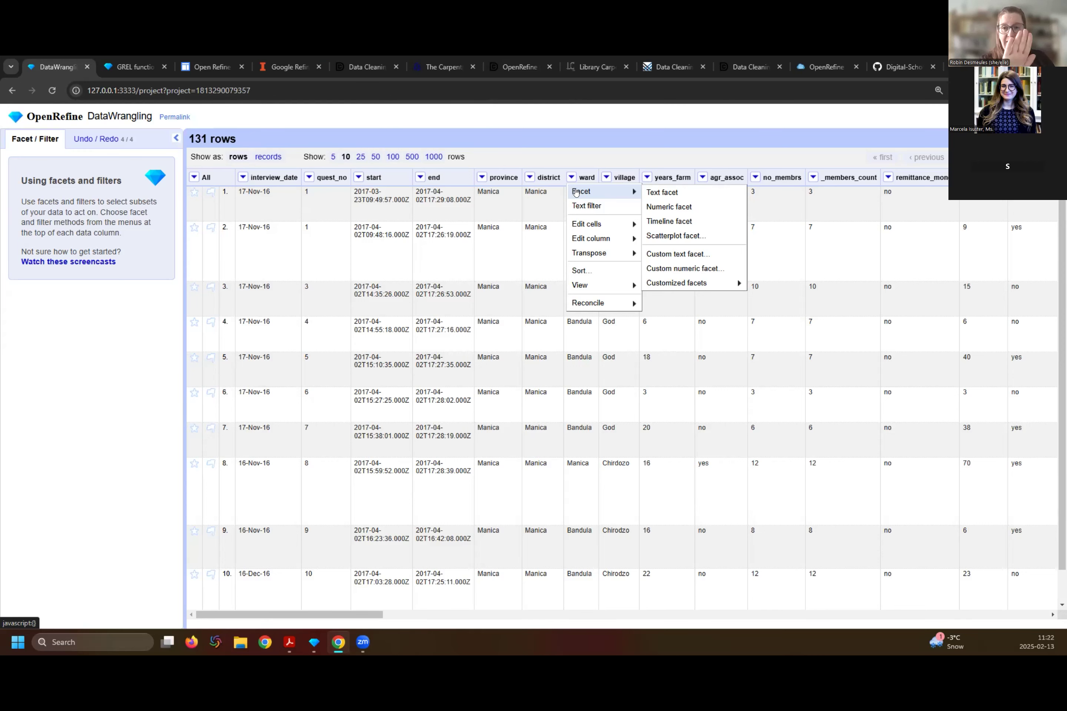
click(588, 177)
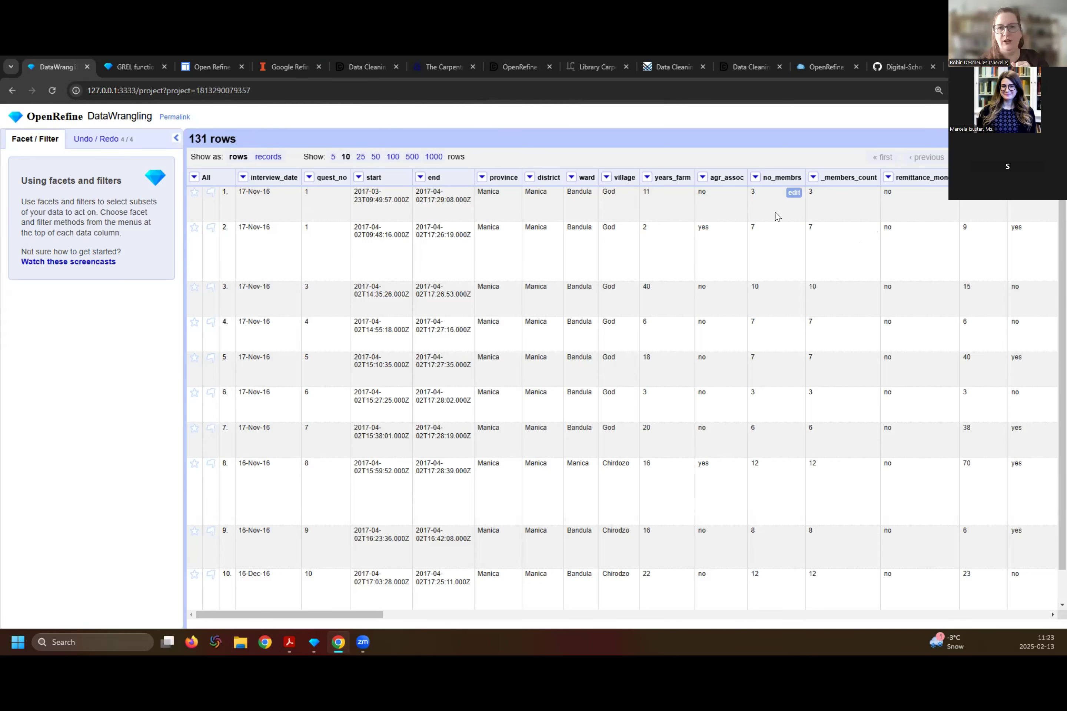
- Add a text facet on the village column and slightly enlarge its list of choices
click(606, 178)
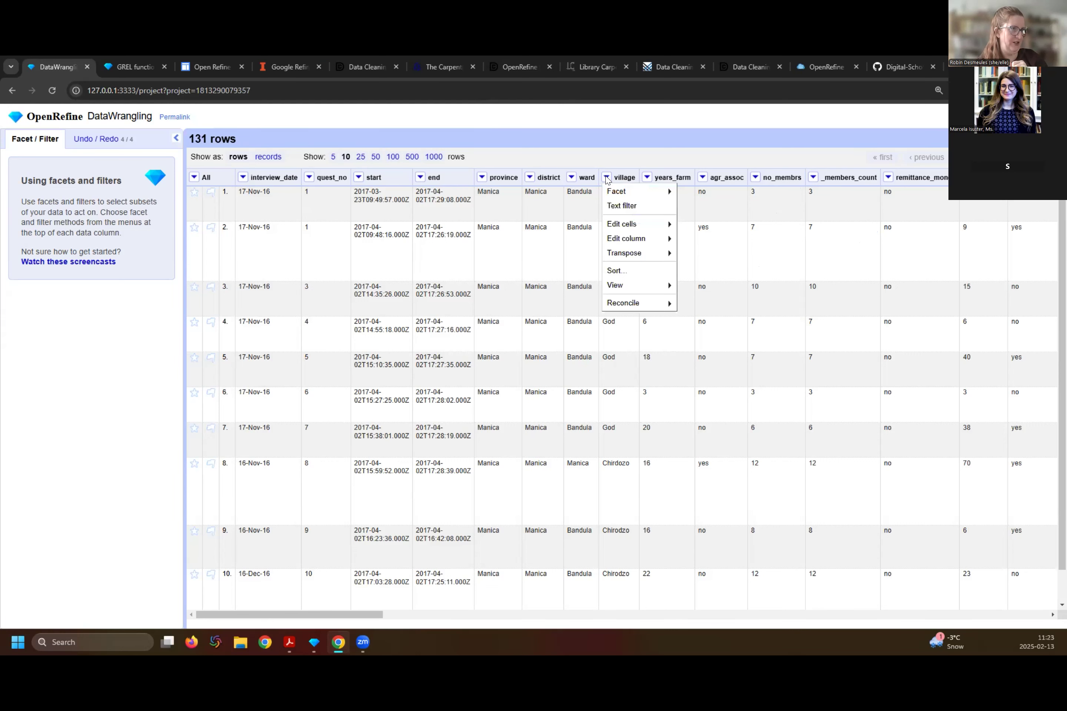
mouse_move(620, 190)
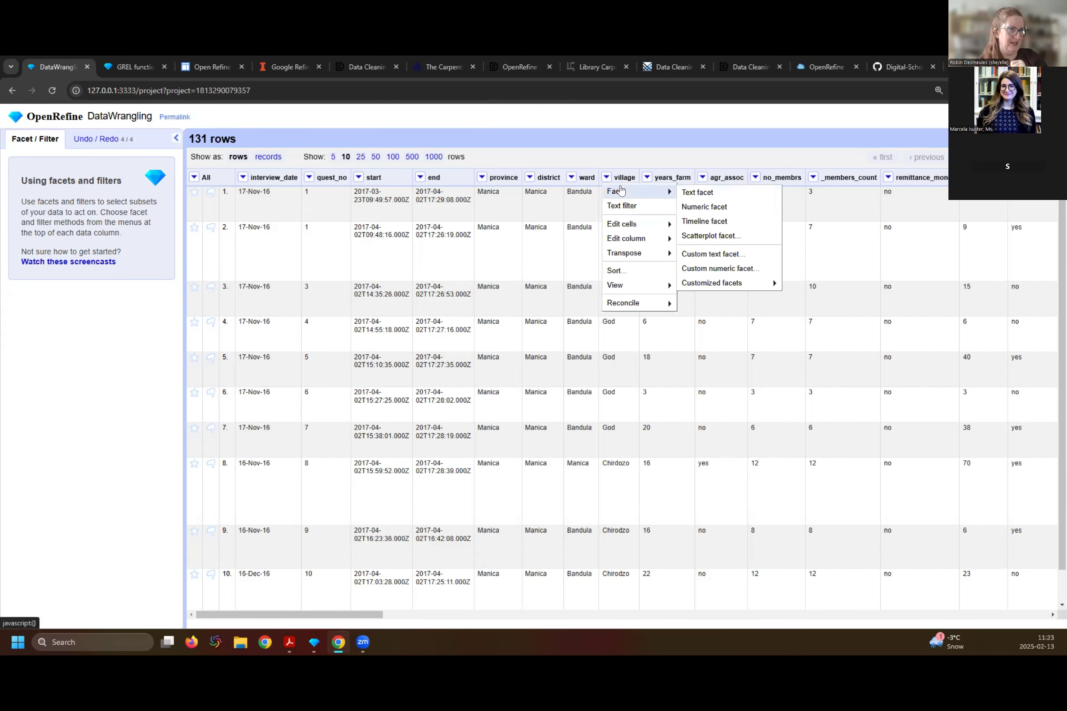
click(711, 190)
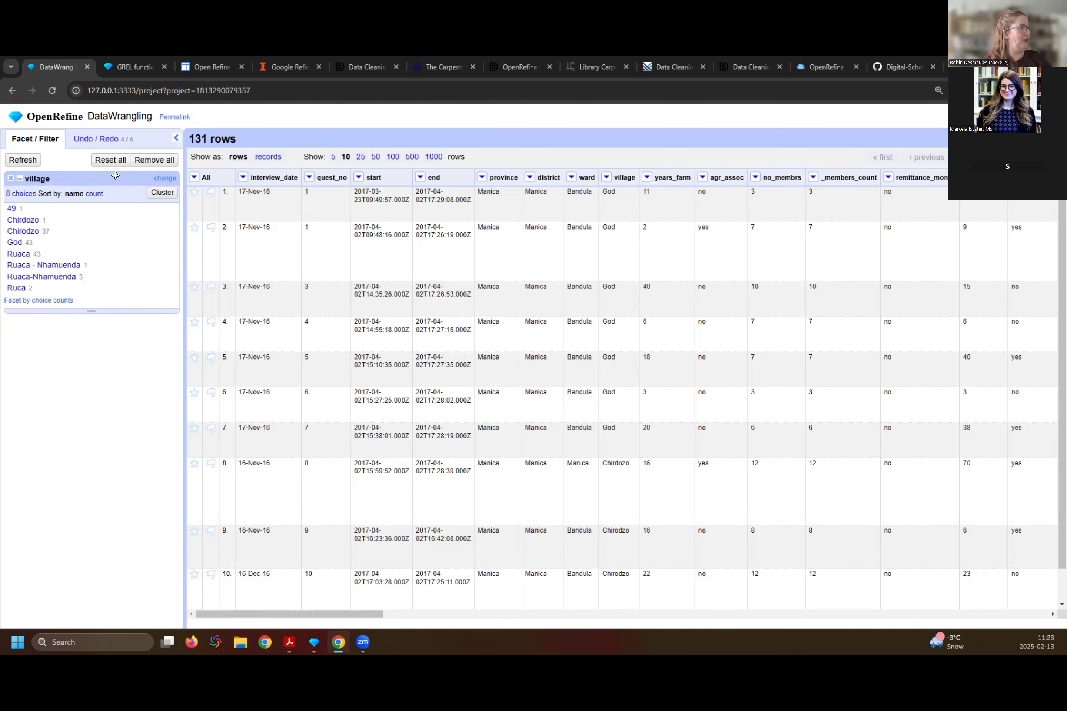
drag(92, 312, 92, 318)
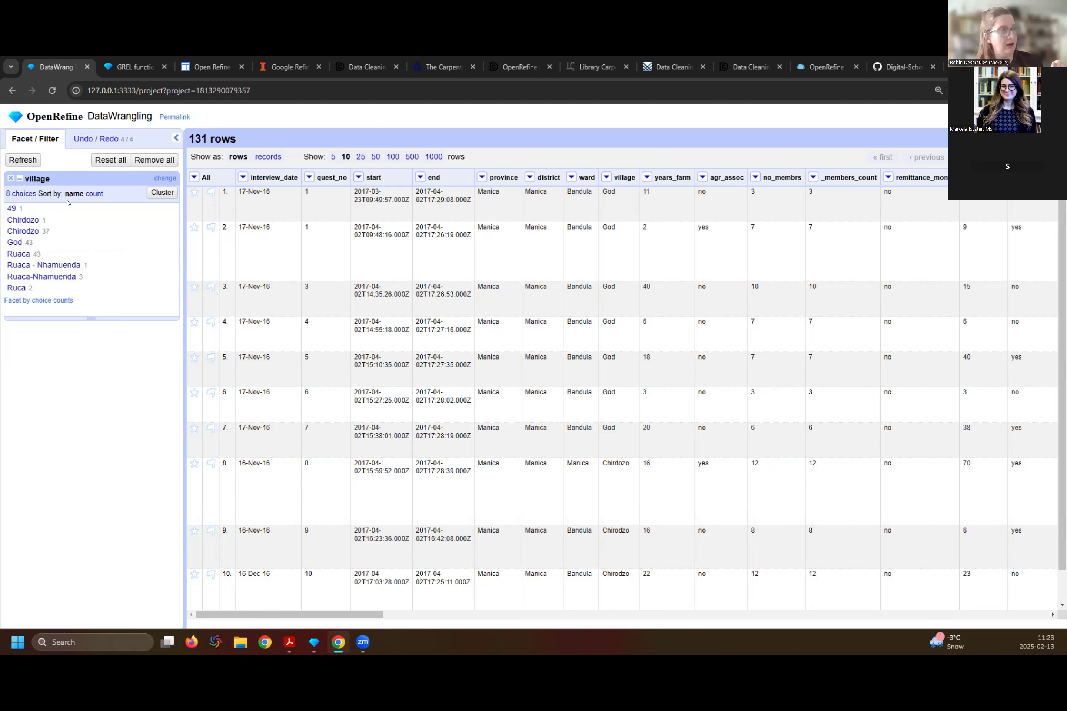
- Compare the village facet sorted by count and by name, and open the Chirdozo value for editing without changing it
click(89, 195)
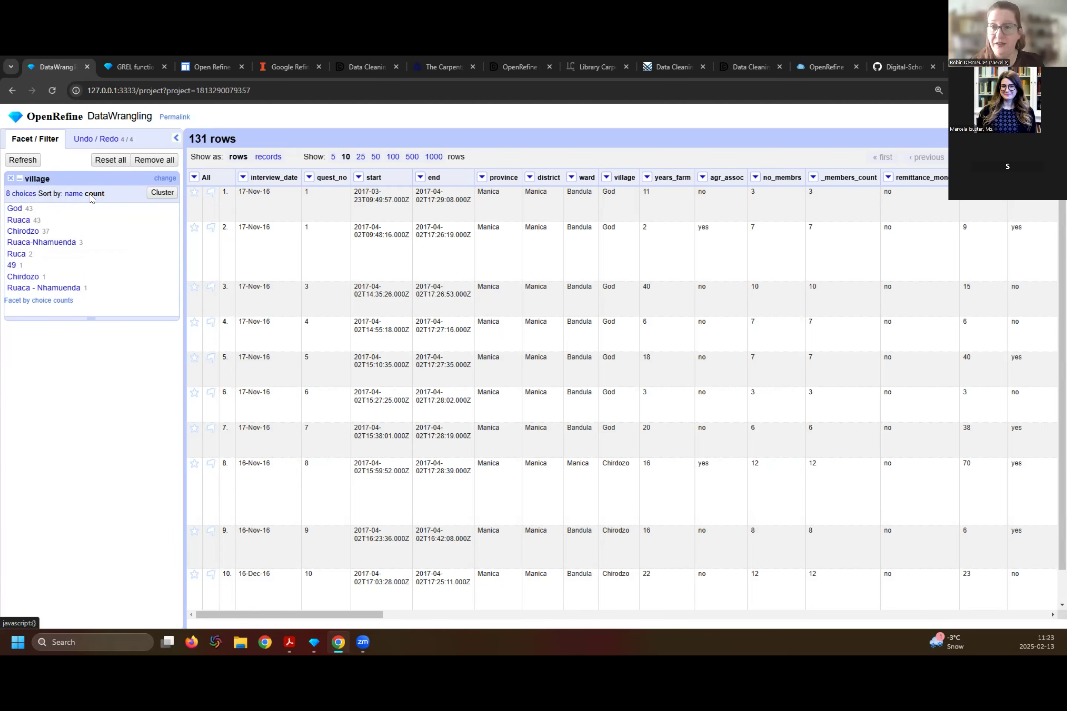
click(73, 194)
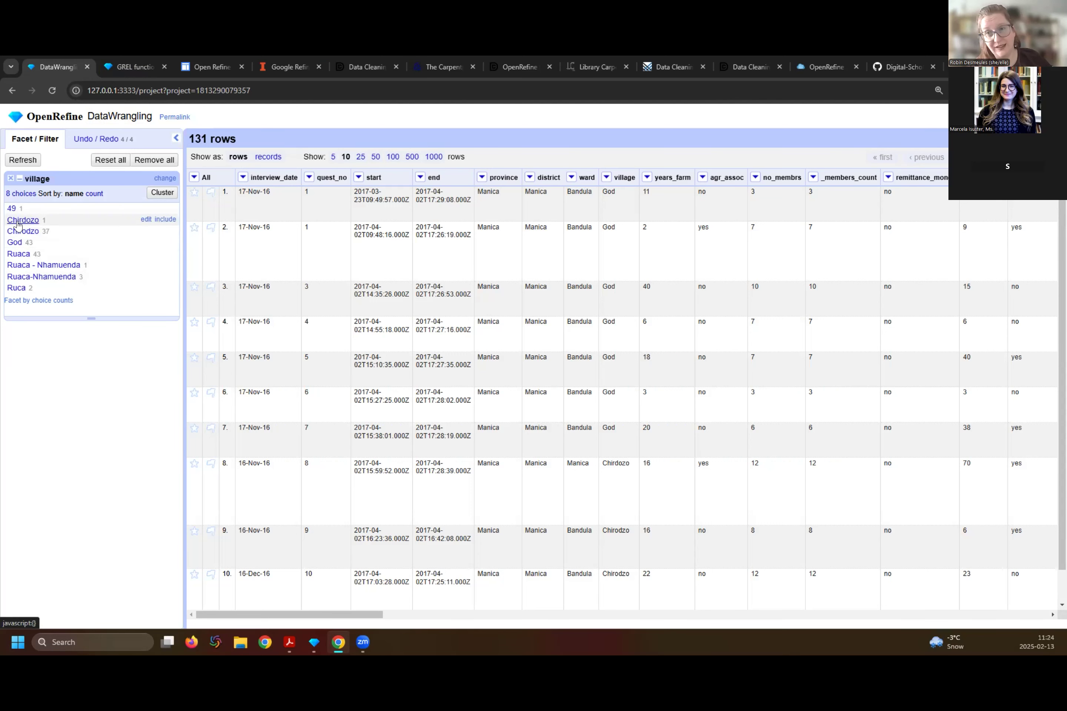
click(146, 220)
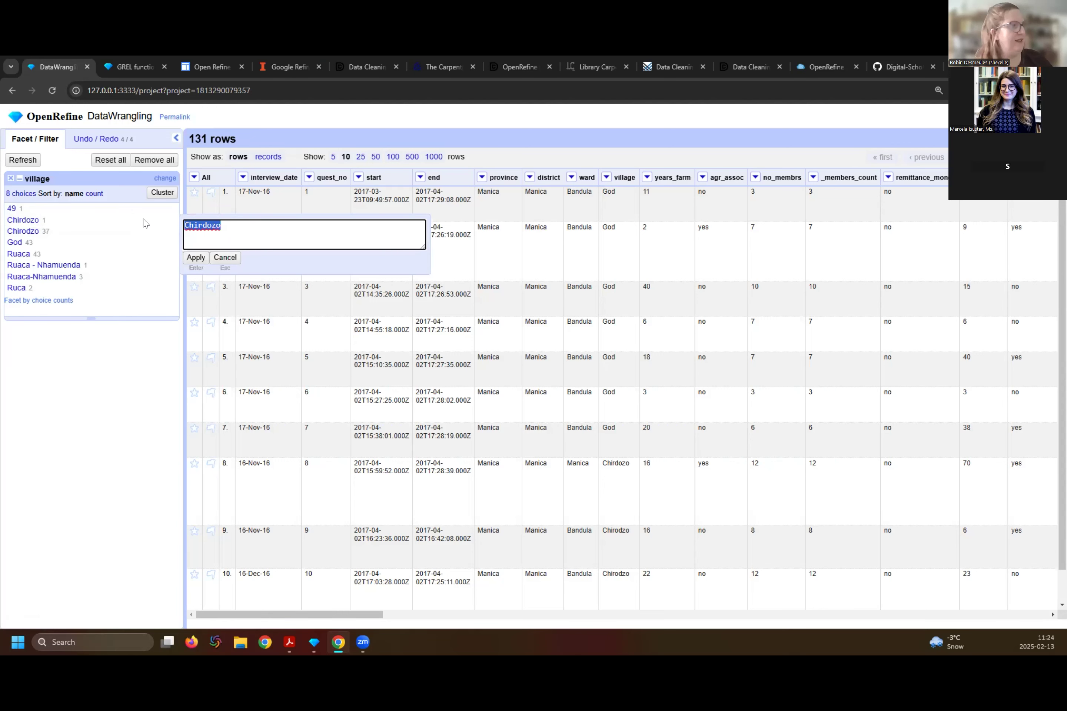
click(219, 259)
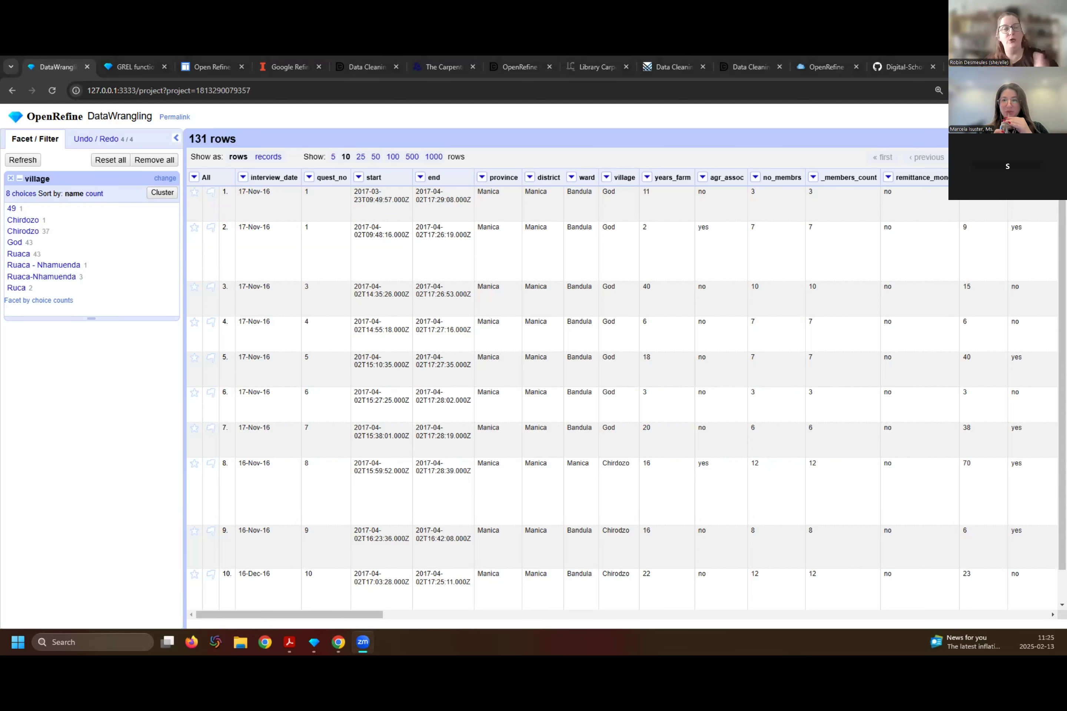
- Examine the undo history and the extractable JSON of the project's operations
click(99, 139)
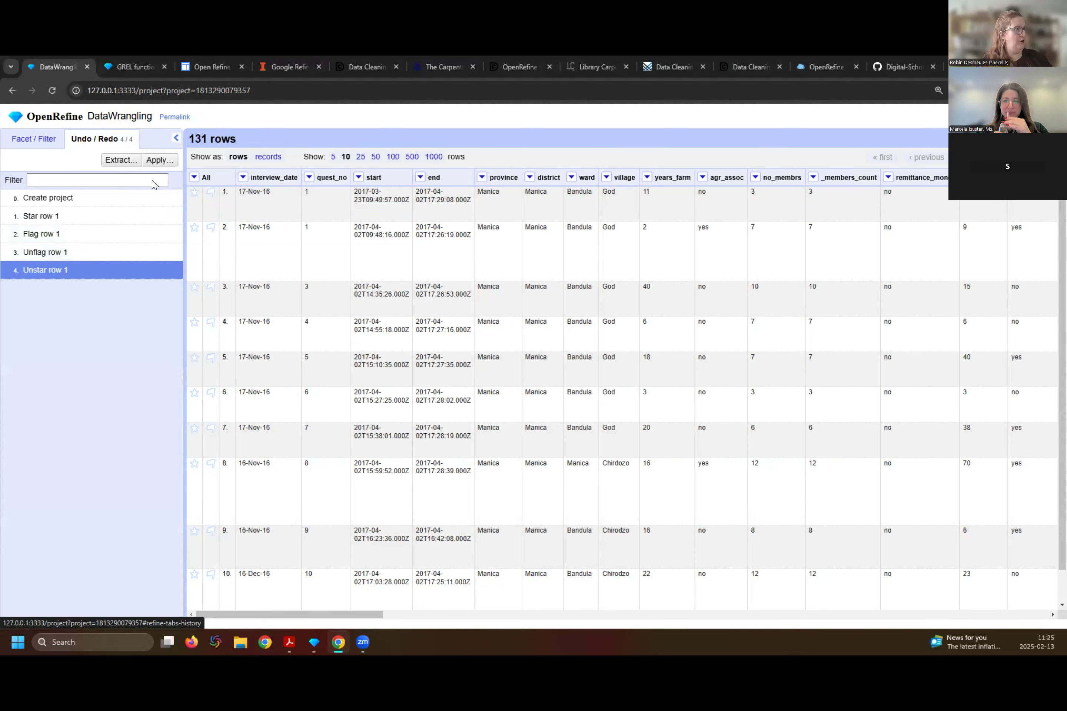
click(123, 160)
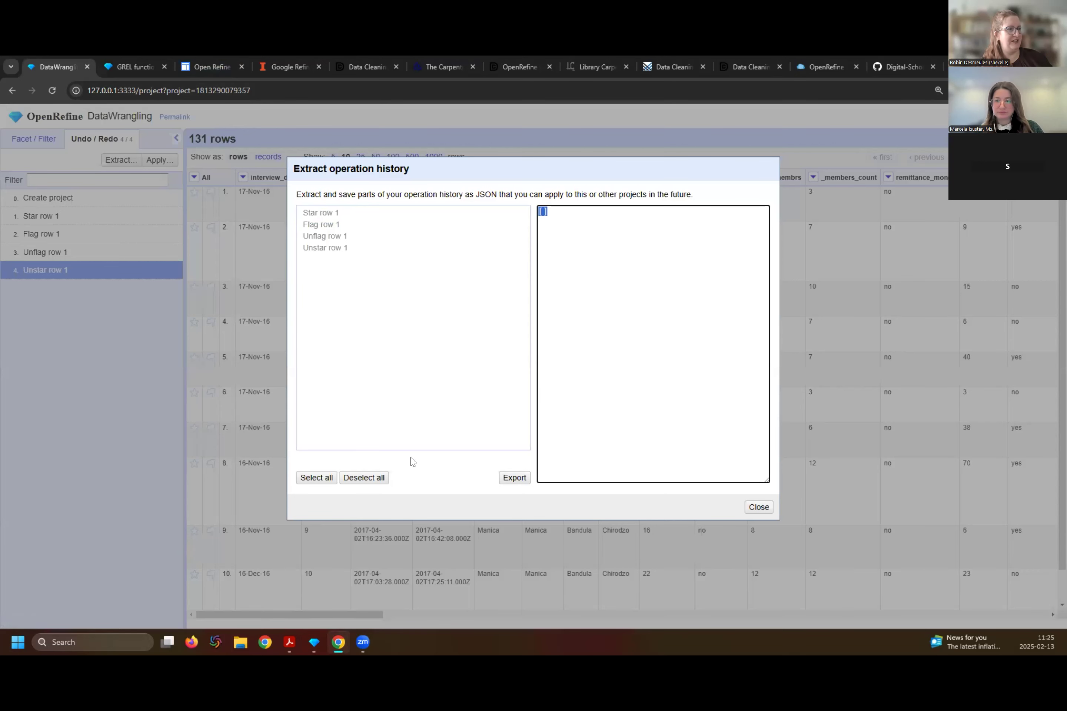
- Close the operation history extract, return to the village facet and cluster its values by key collision with the Fingerprint function
click(759, 507)
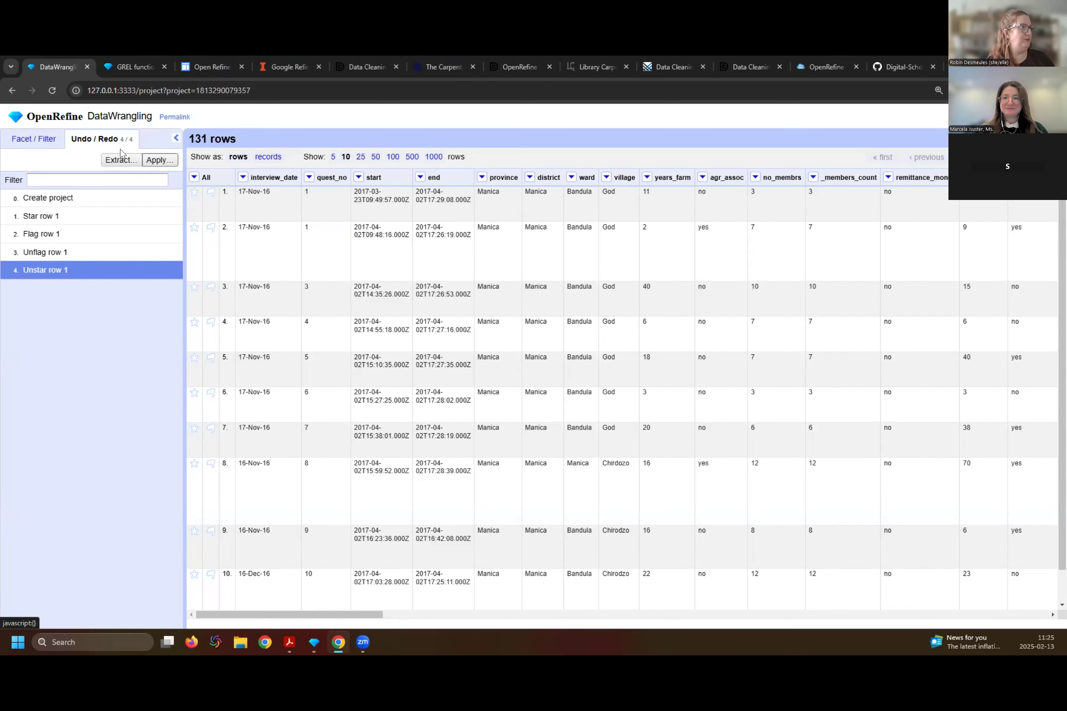
click(35, 139)
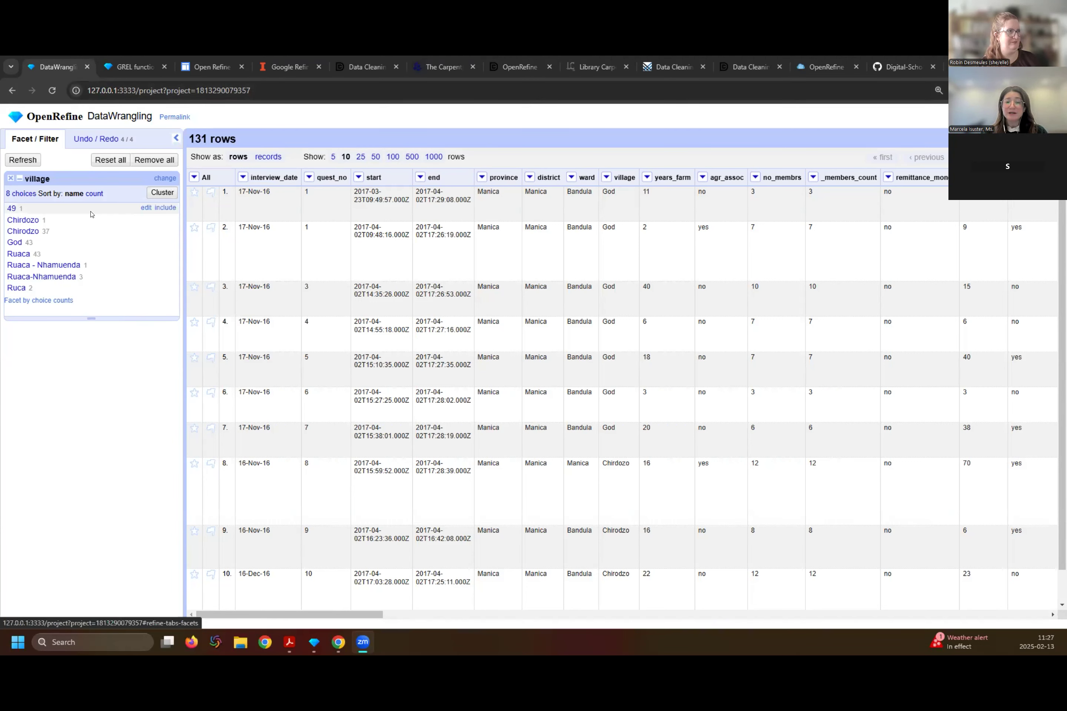
click(162, 193)
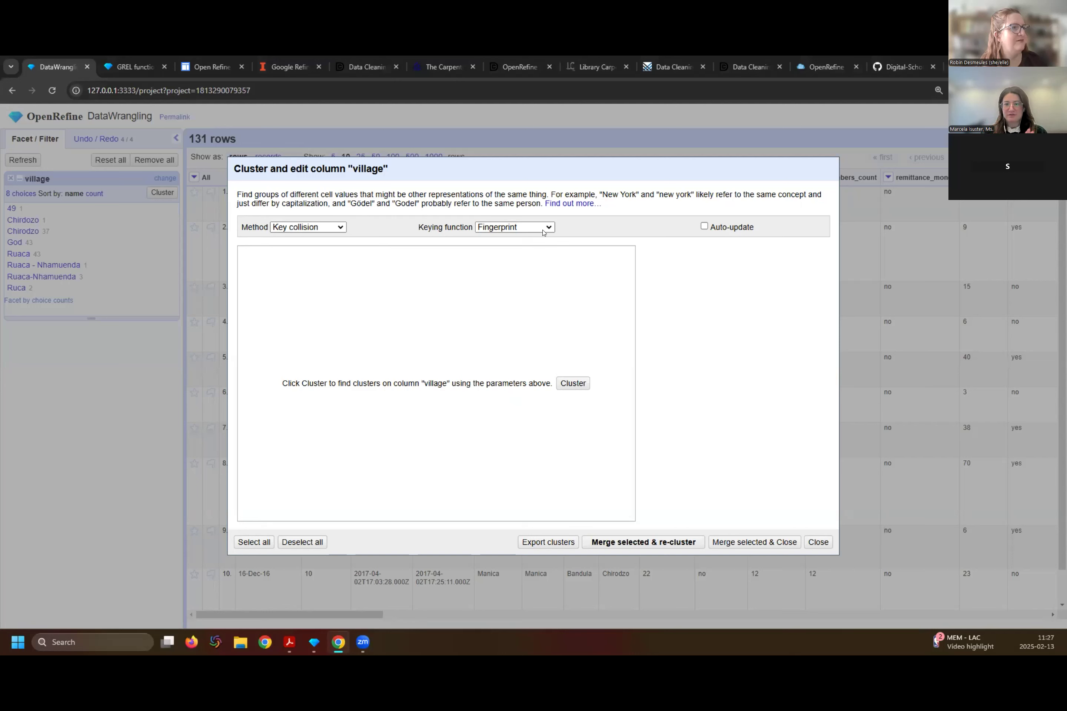
click(573, 384)
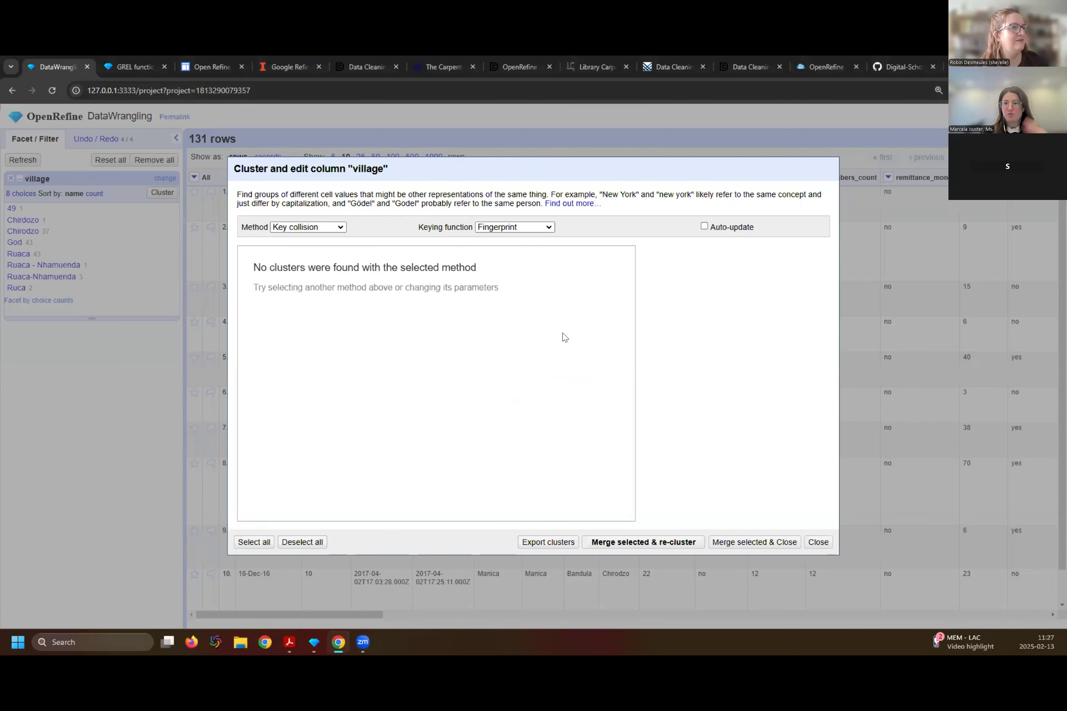
- Cluster the village values with Metaphone3, merge the Ruaca and Ruca variants as Ruaca and the Nhamuenda variants as Ruaca-Nhamuenda, and re-cluster
click(547, 228)
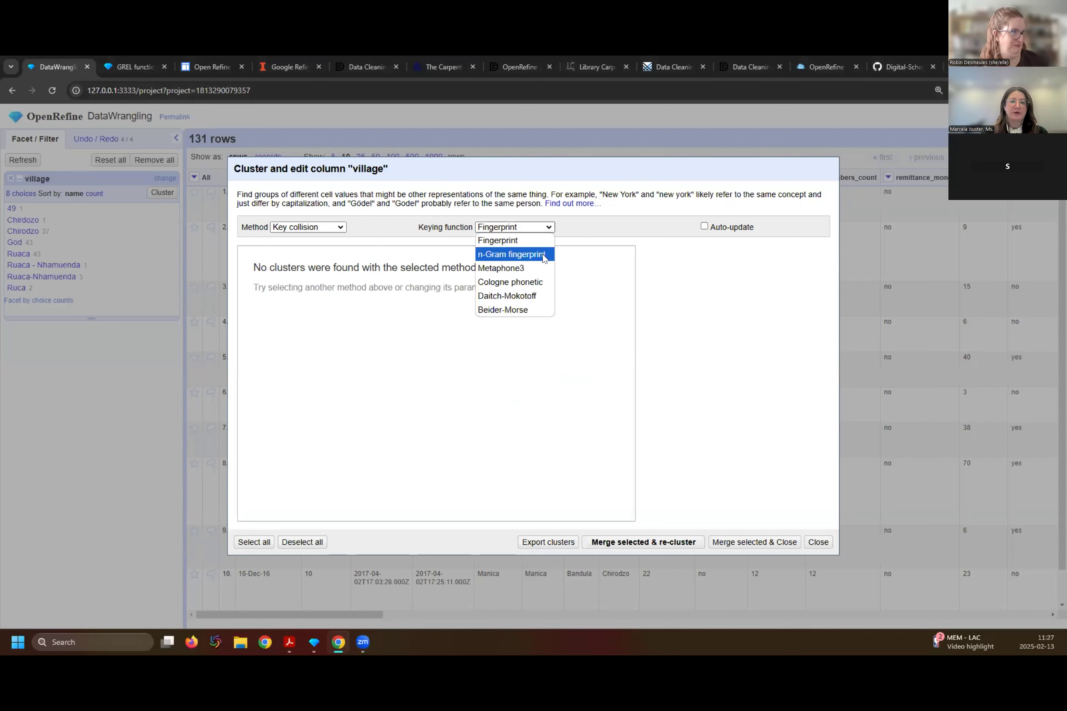
click(536, 270)
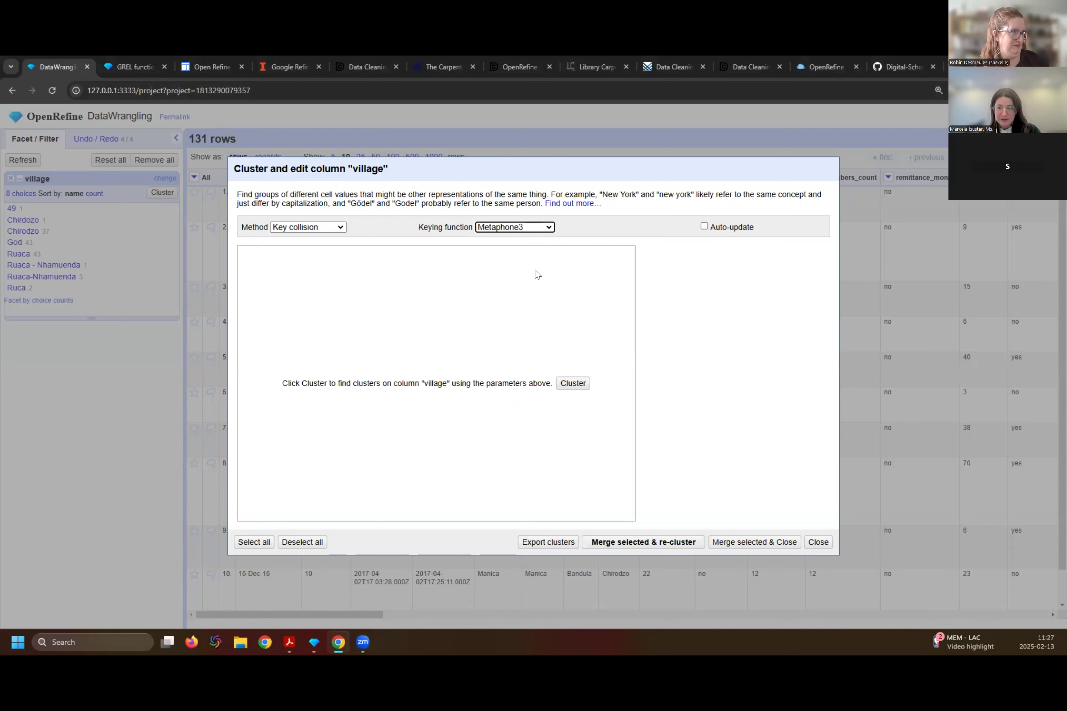
click(569, 385)
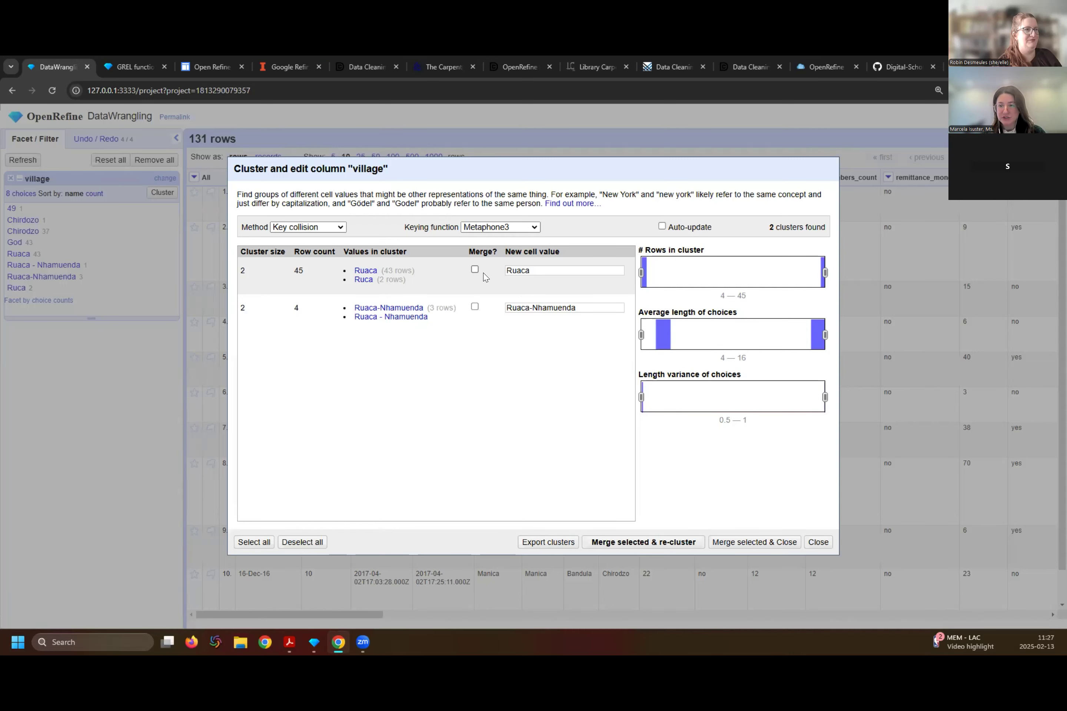
click(533, 271)
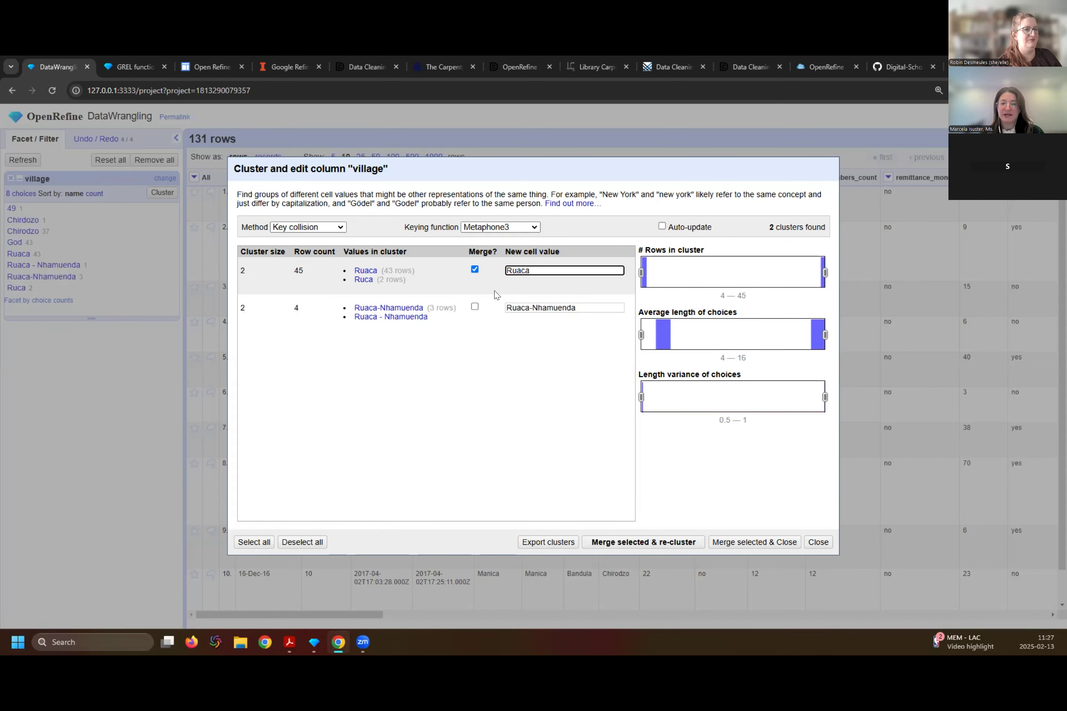
click(473, 306)
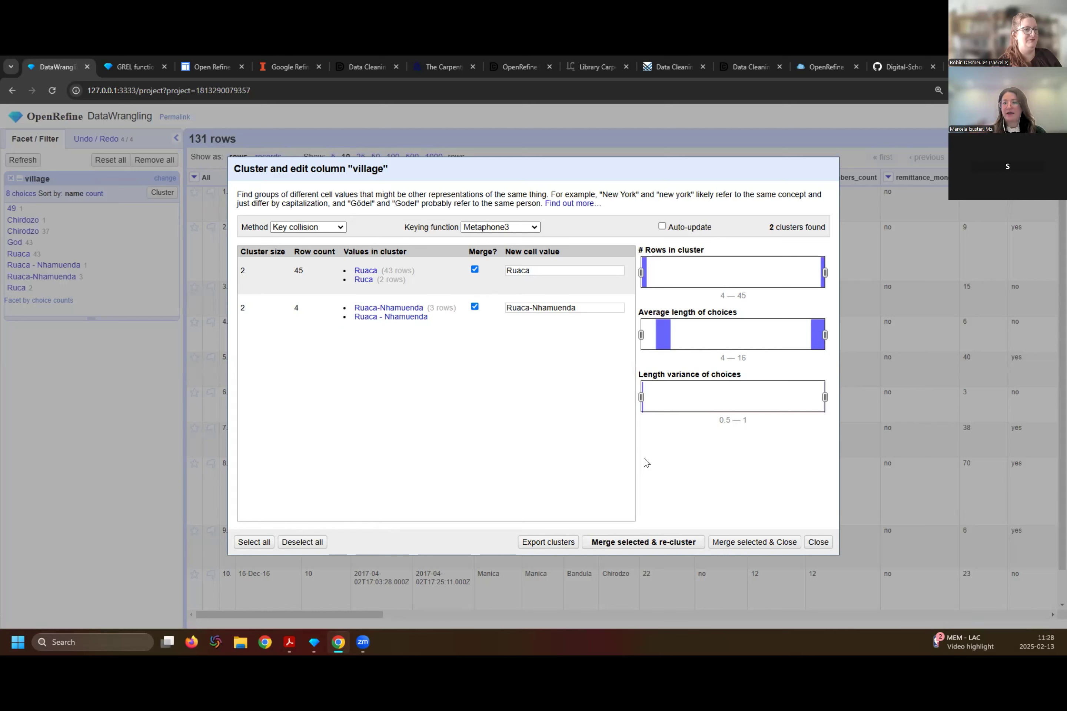
click(663, 543)
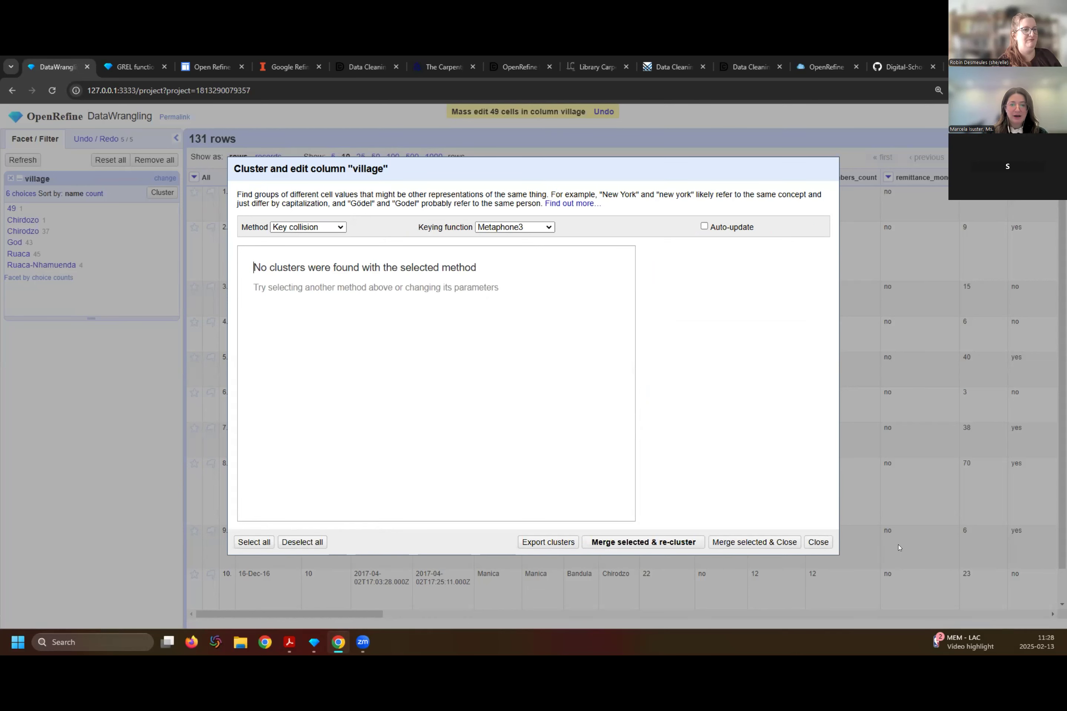
click(636, 539)
key(Return)
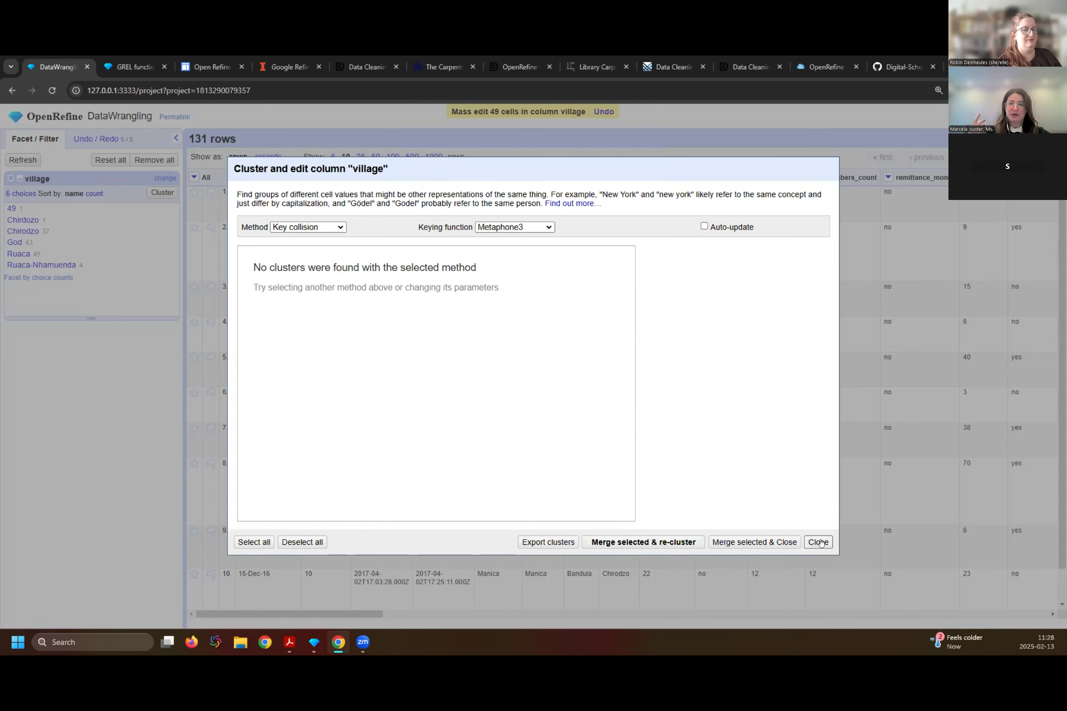
- Check the village values for further clusters using Cologne phonetic keying, and nearest neighbor with the Levenshtein and PPM distance functions
click(538, 228)
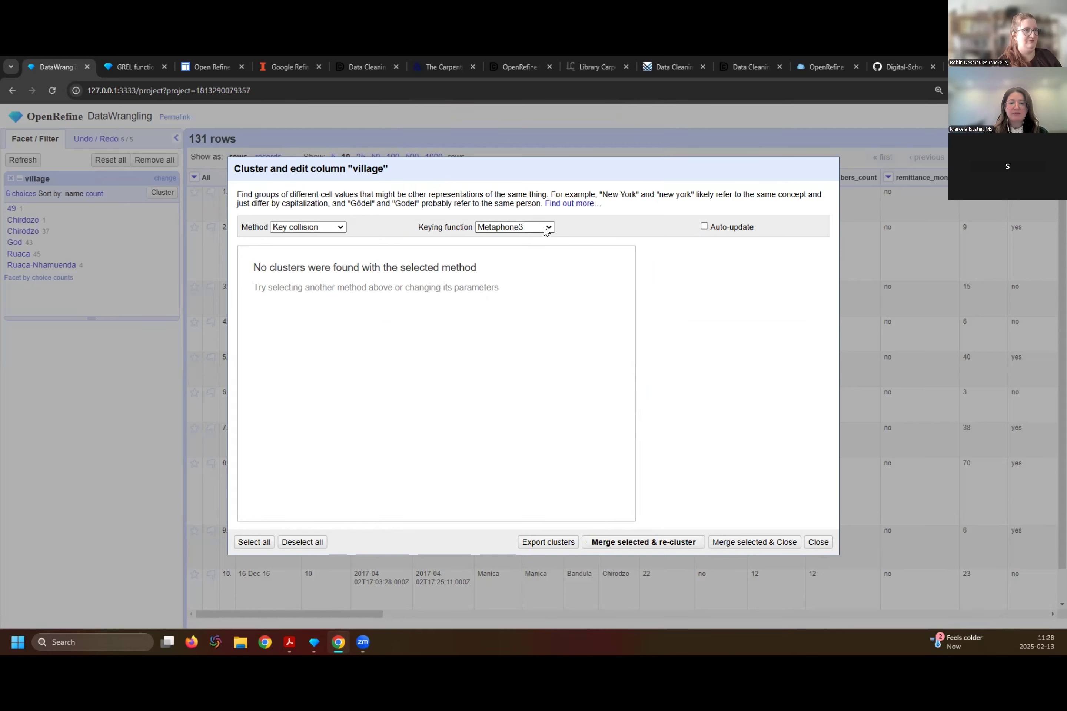
click(539, 282)
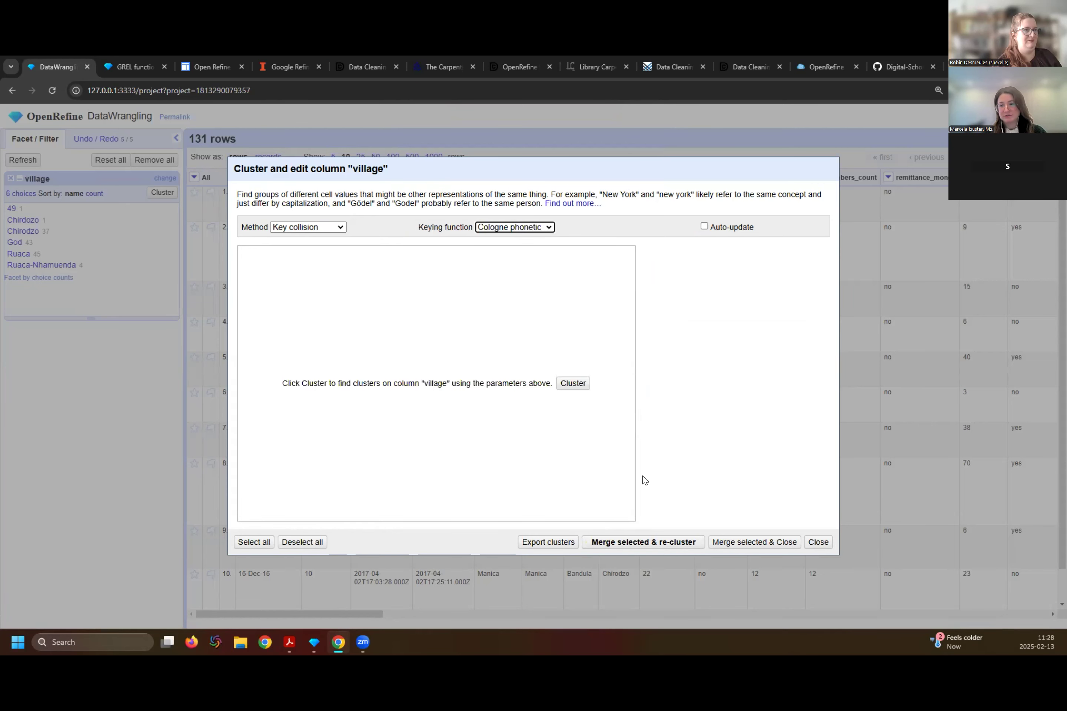
click(571, 383)
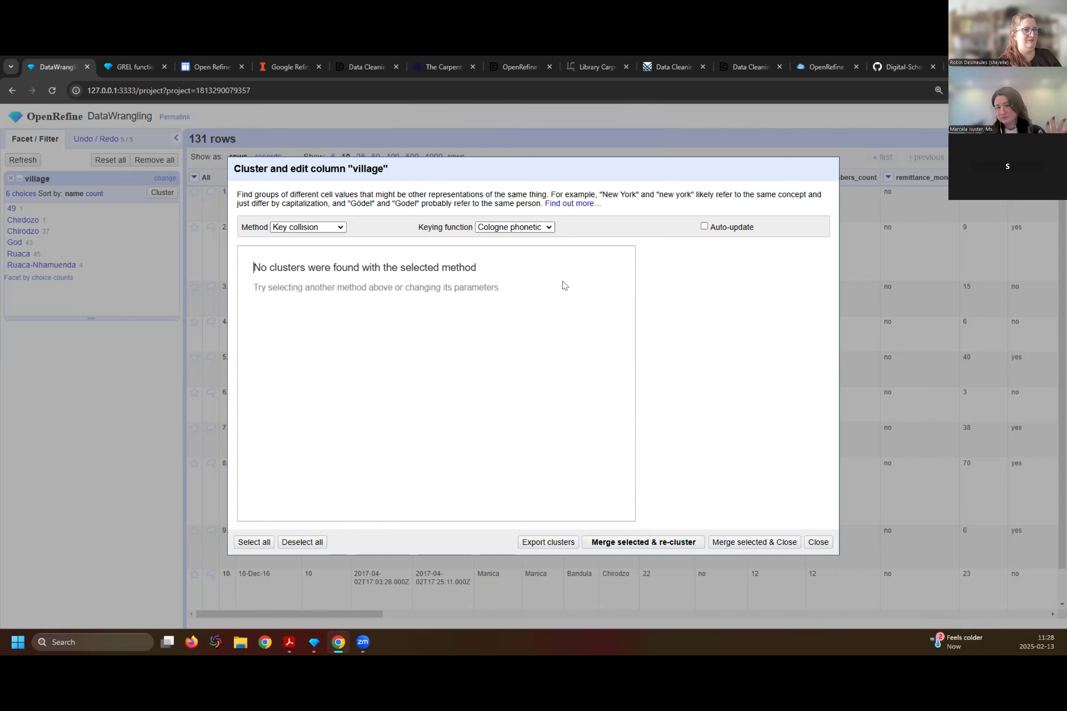
click(334, 227)
click(342, 258)
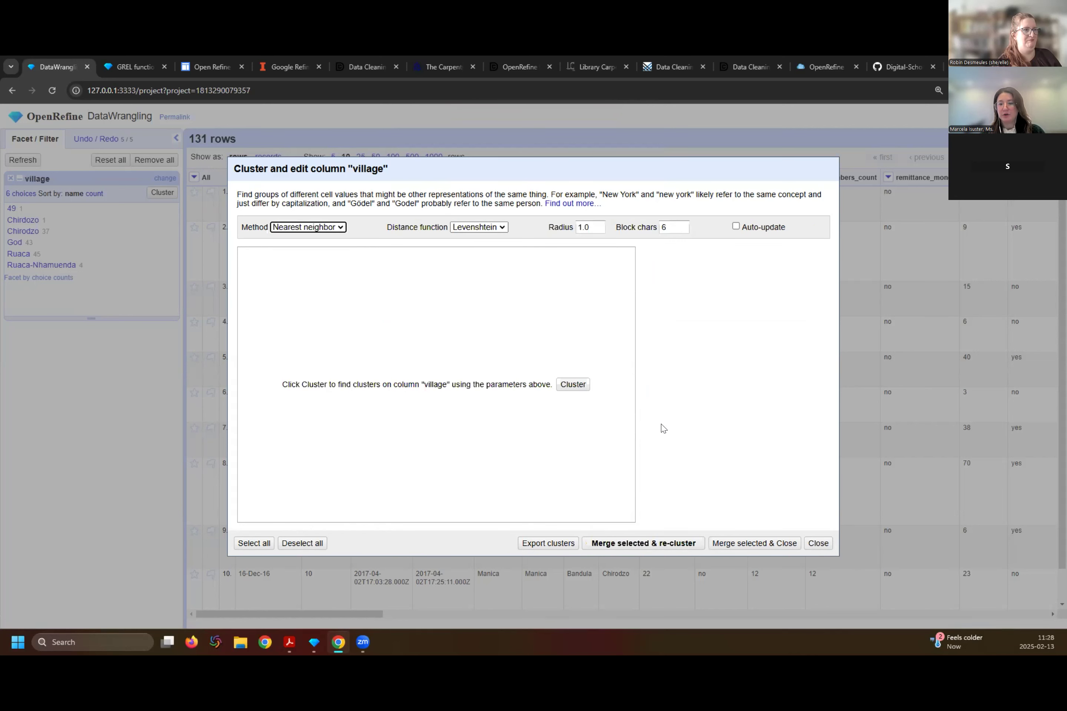
click(574, 384)
click(481, 227)
click(487, 255)
click(572, 382)
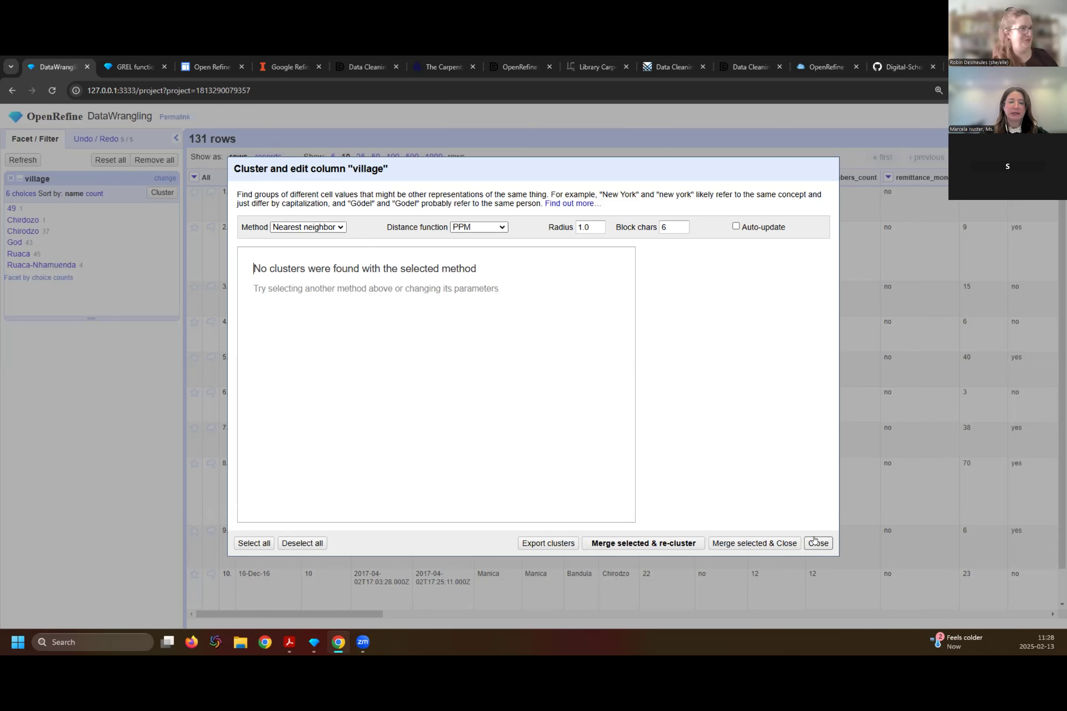
- Check the village values for clusters by key collision with the Beider-Morse function, and close the clustering dialog
click(487, 229)
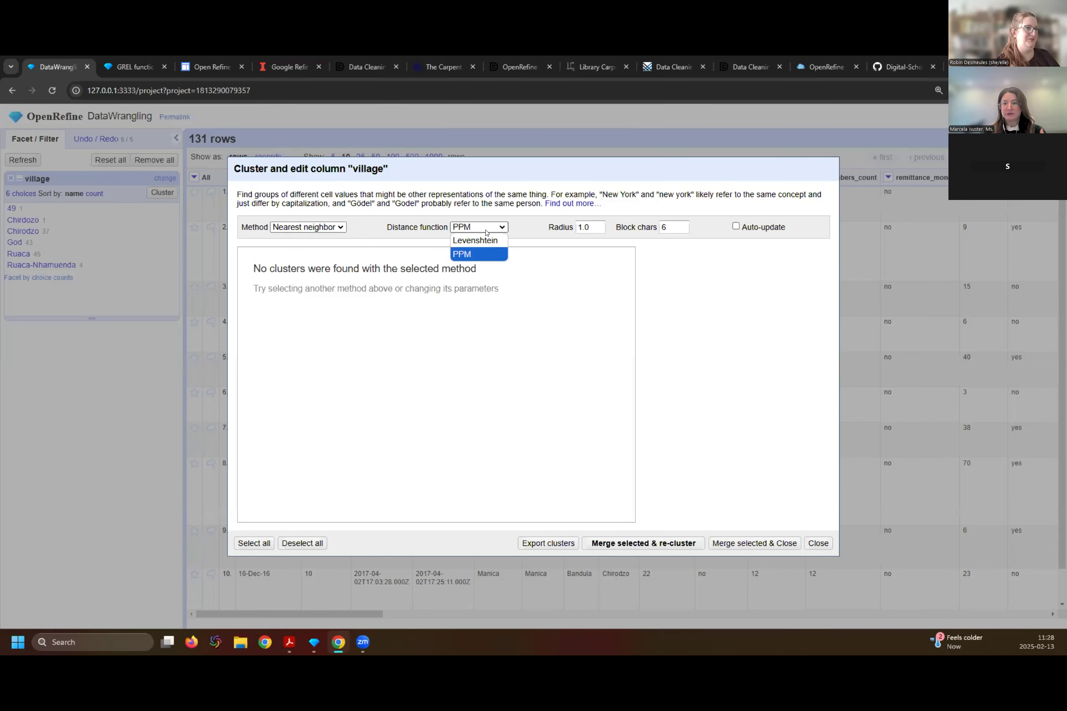
click(485, 238)
click(297, 223)
click(304, 240)
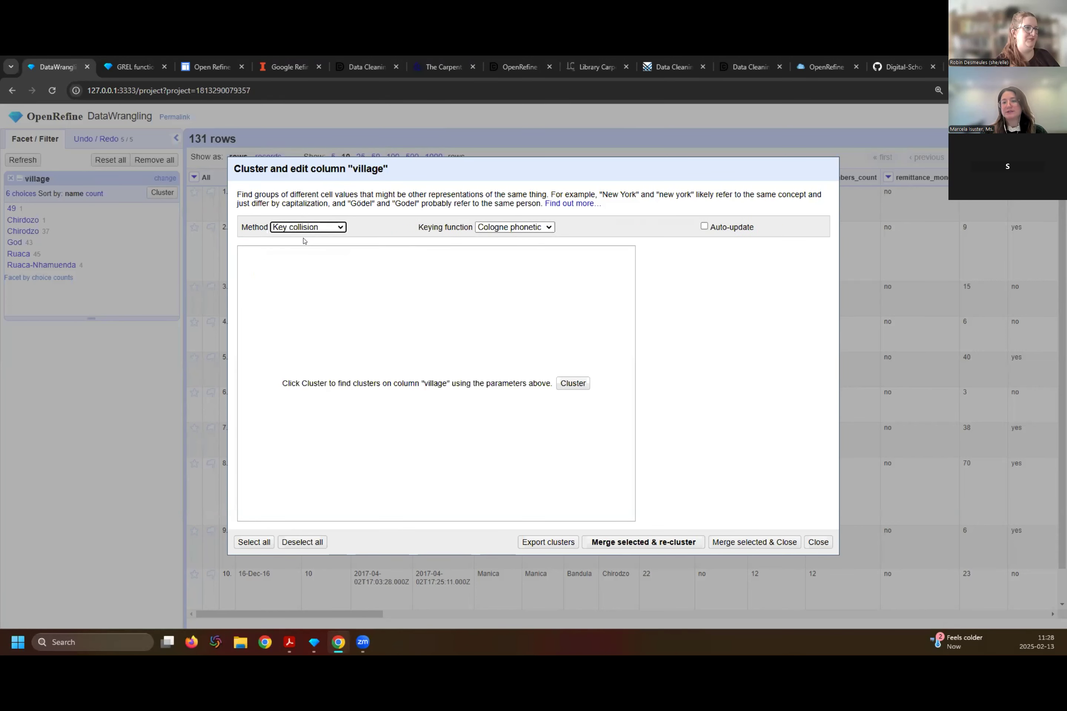
click(515, 227)
click(503, 310)
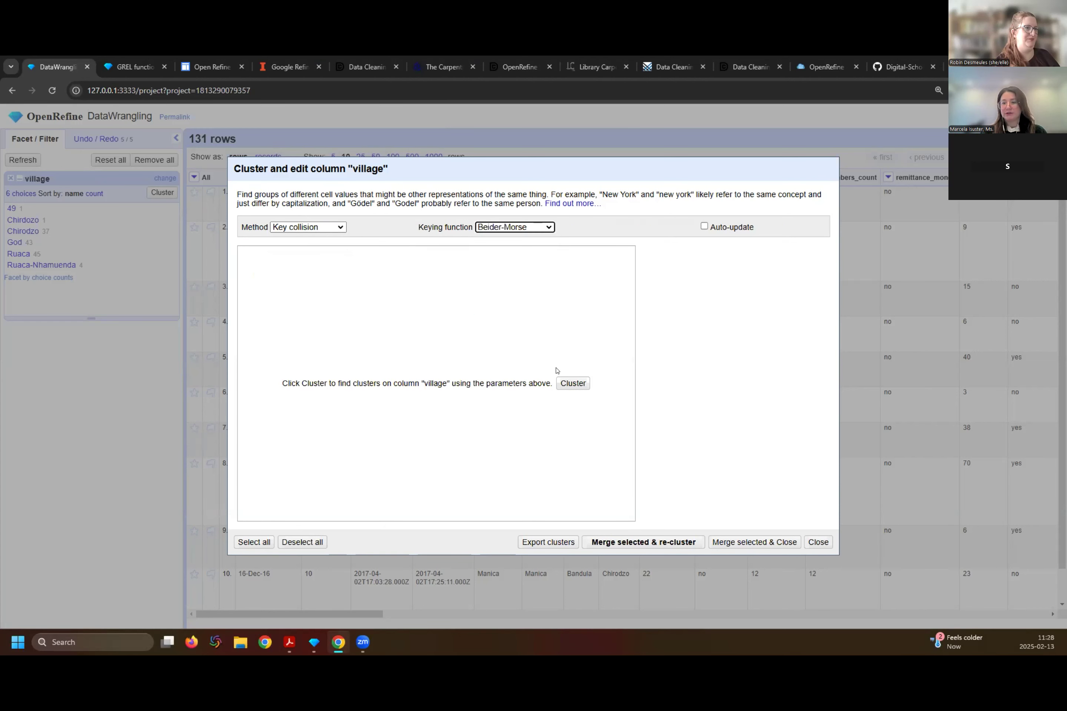
click(572, 383)
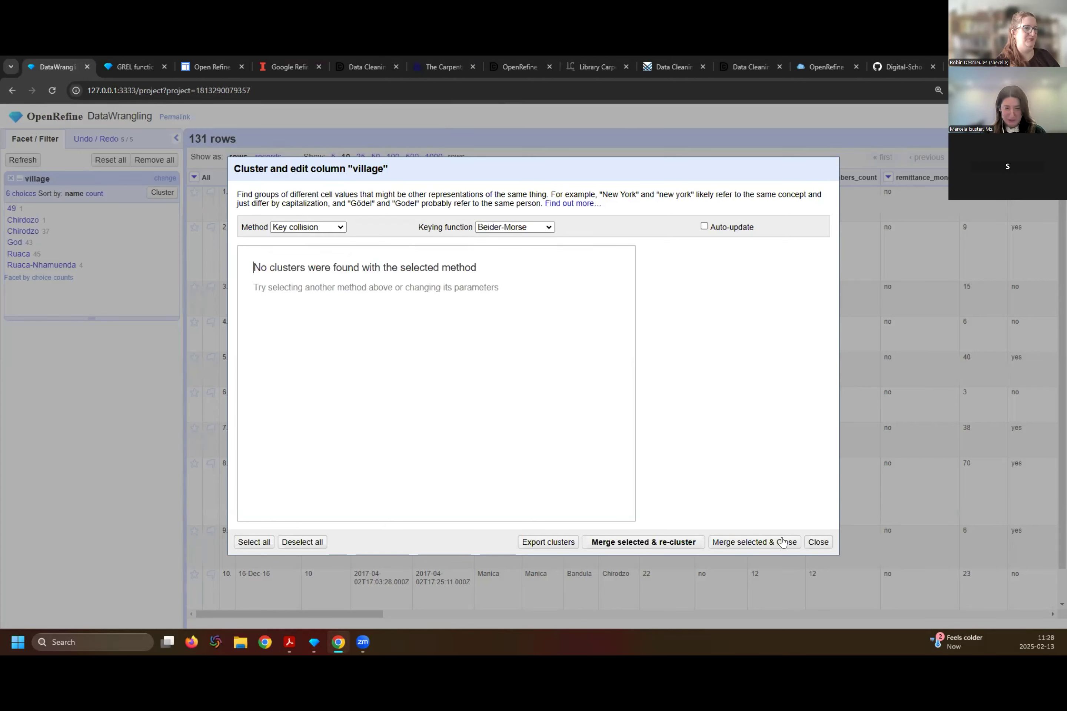
click(819, 542)
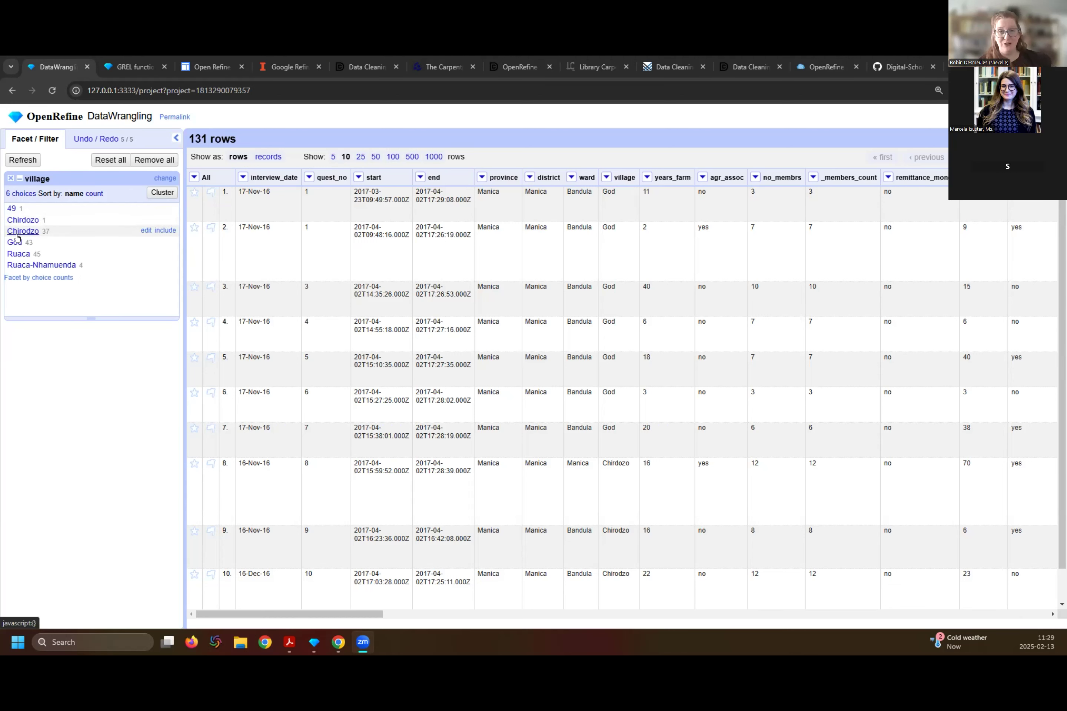
- Reopen clustering for village and test the Fingerprint, n-Gram fingerprint, Metaphone3 and Cologne phonetic keying functions in turn
click(162, 193)
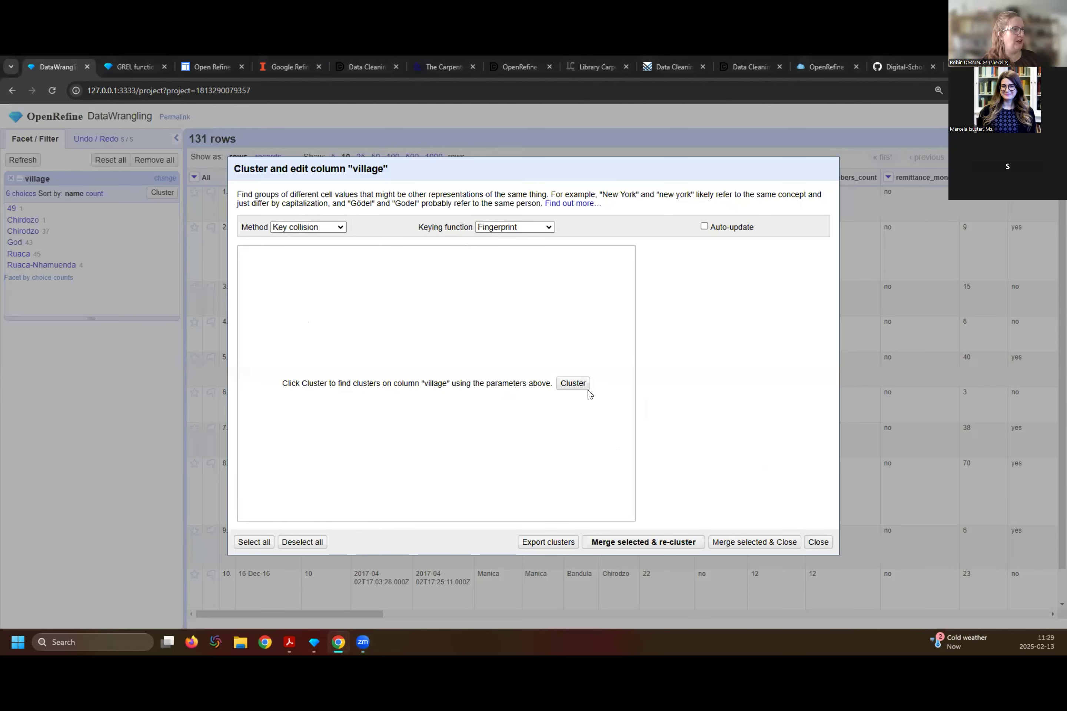
click(572, 383)
click(536, 229)
click(530, 253)
click(574, 385)
click(524, 229)
click(523, 269)
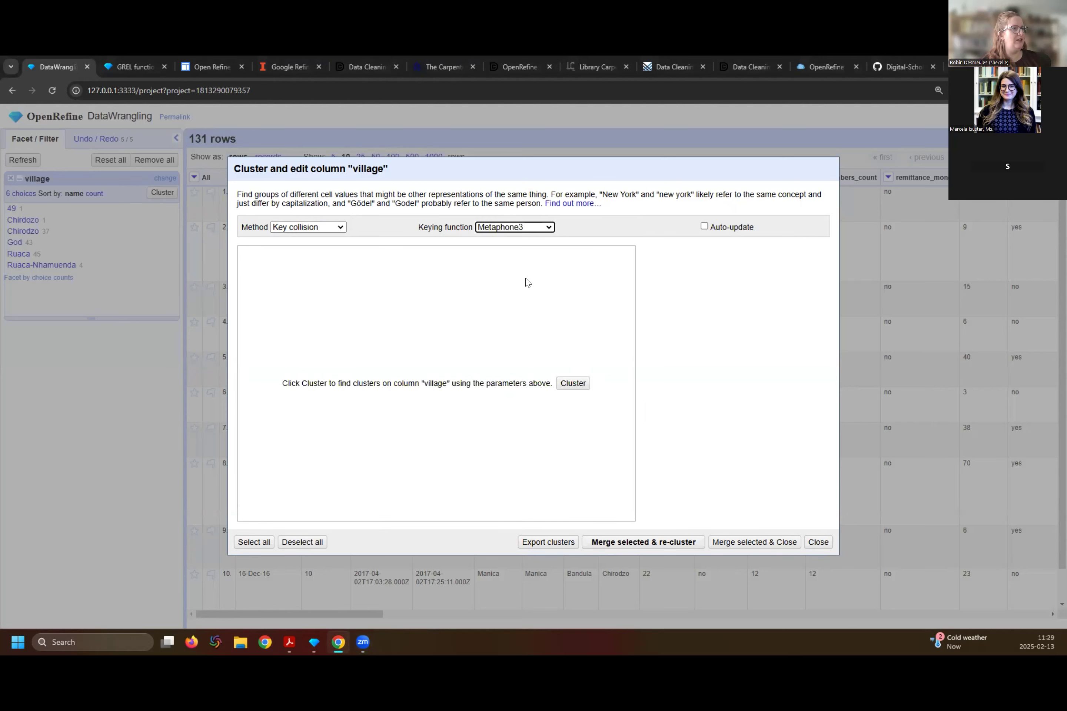
click(572, 385)
click(514, 227)
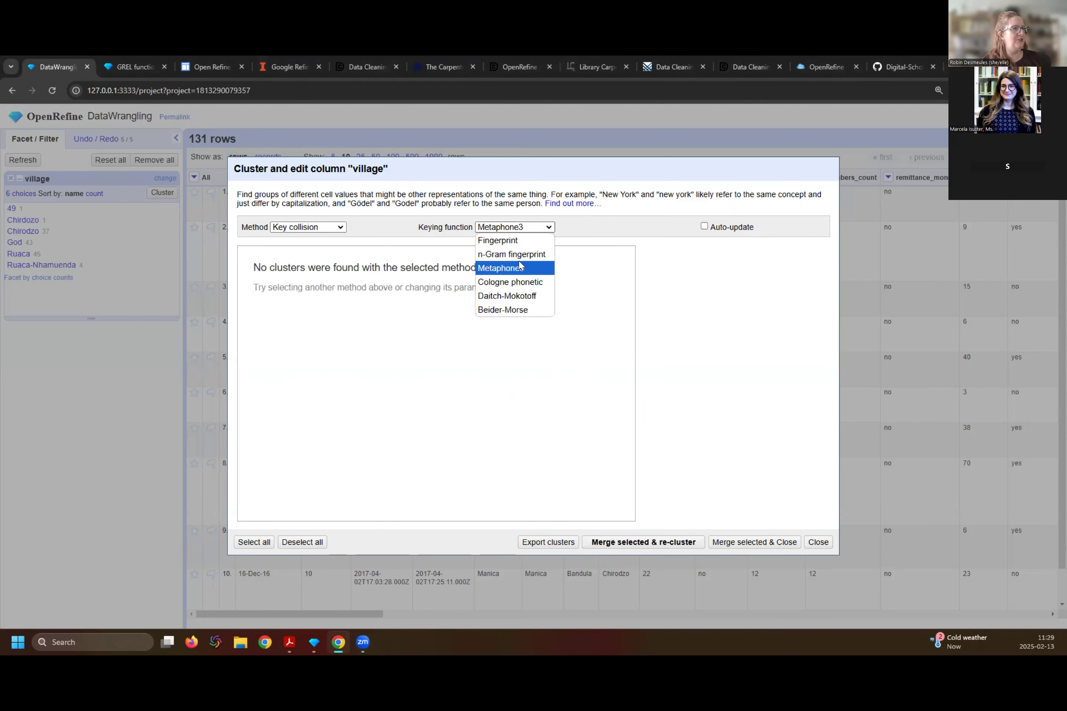
click(522, 284)
click(572, 383)
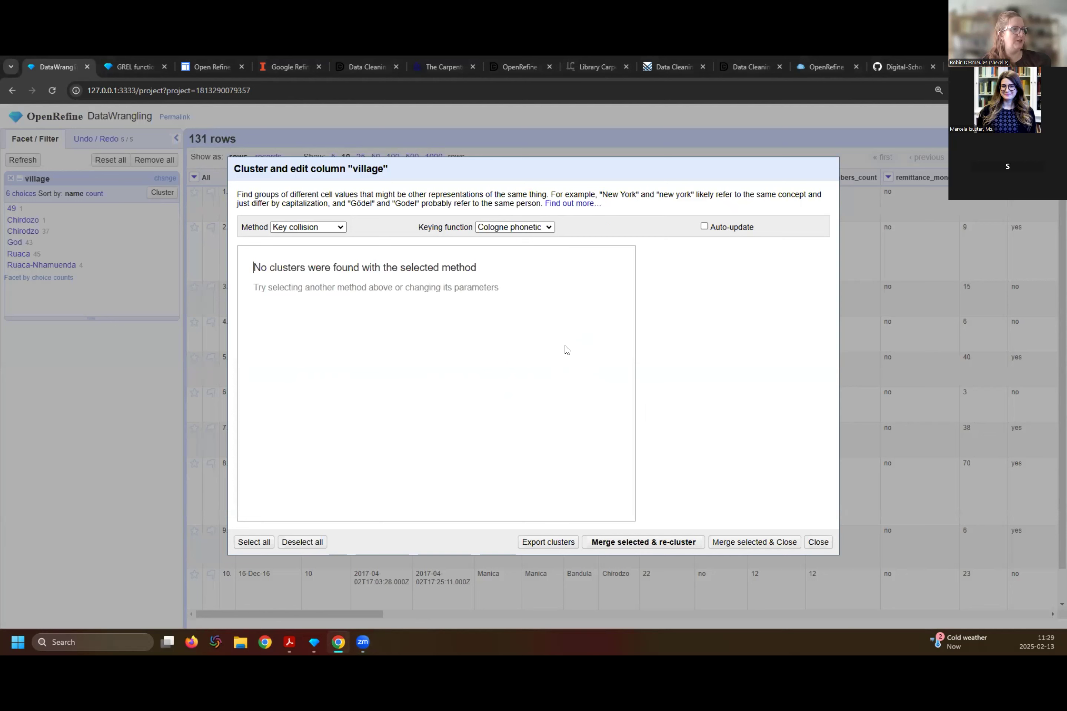
- Cluster the village values with Metaphone3 again and with n-Gram fingerprint at size 3, and close the clustering dialog
click(522, 227)
click(517, 269)
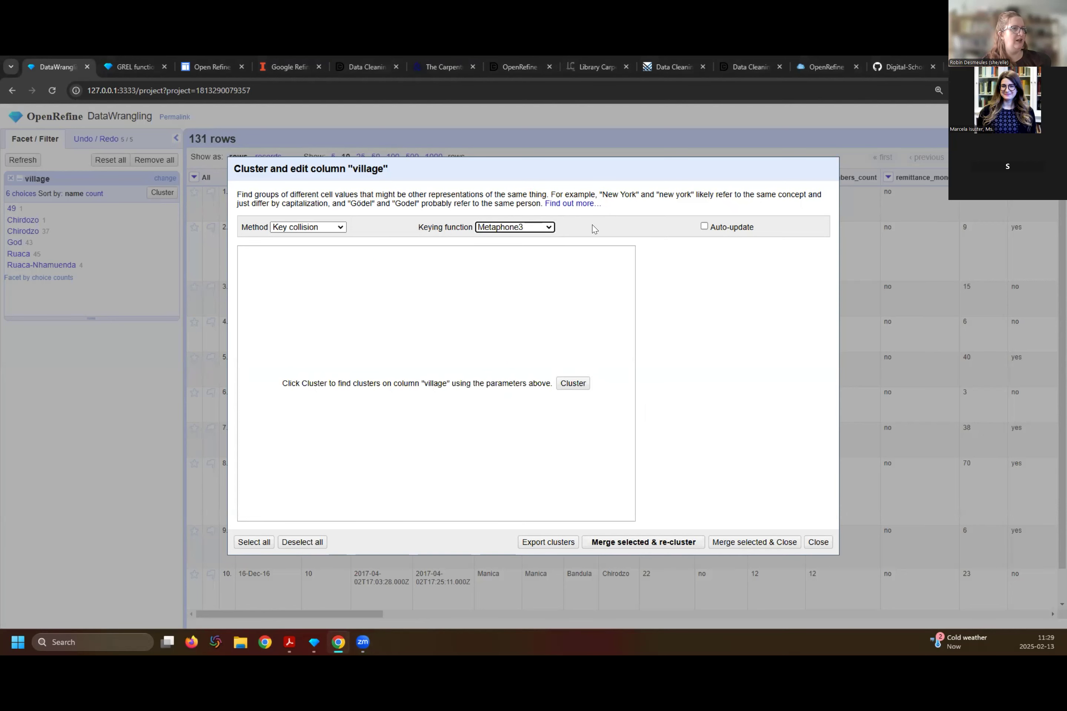
click(572, 383)
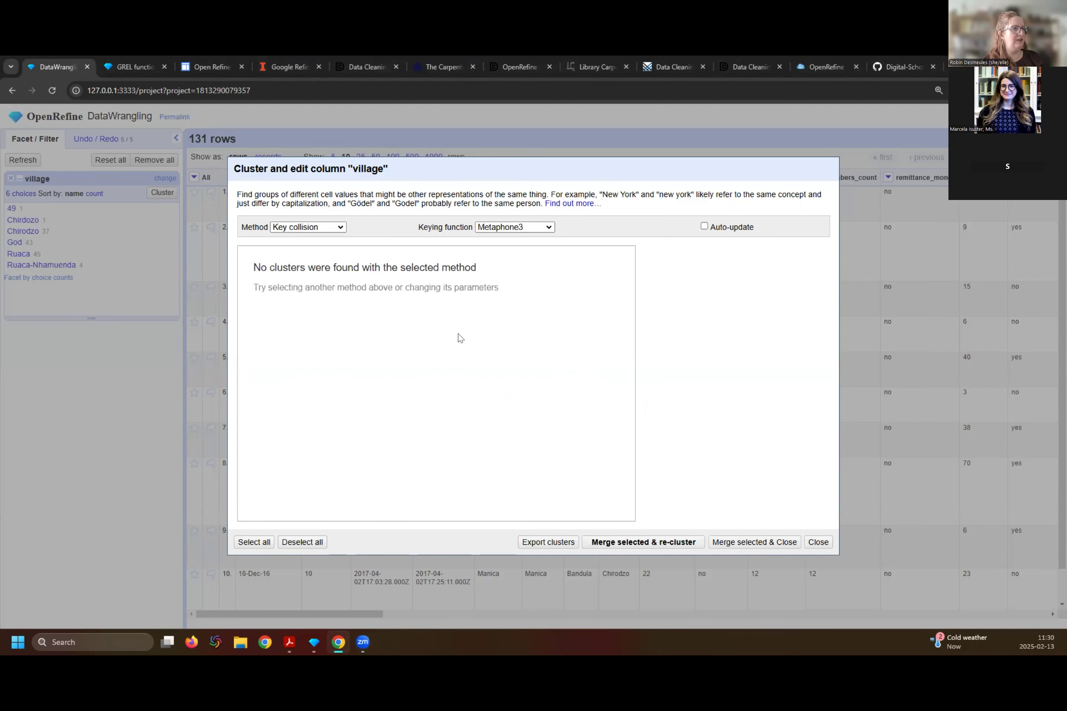
click(485, 228)
click(499, 255)
double_click(656, 227)
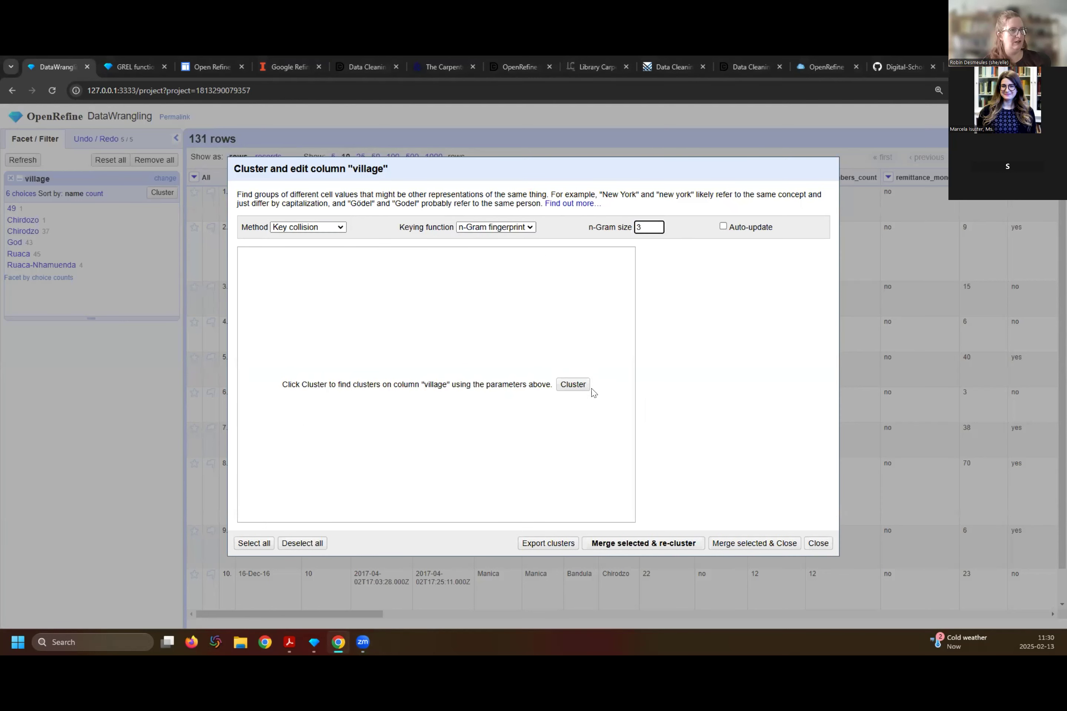
click(557, 383)
click(557, 383)
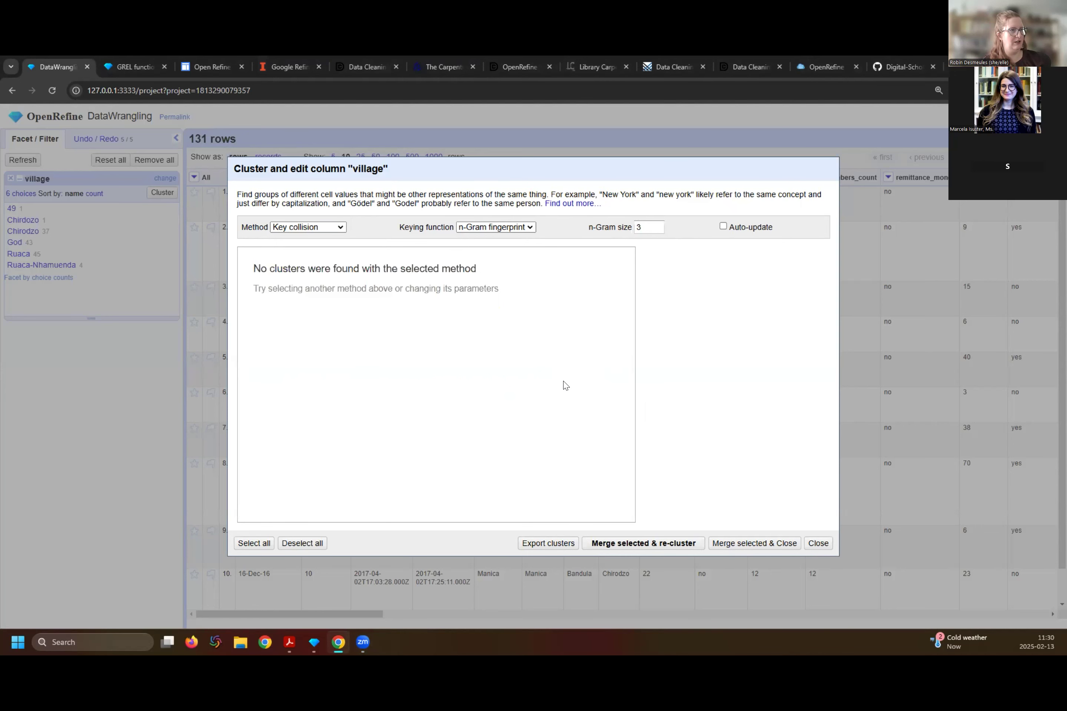
click(818, 546)
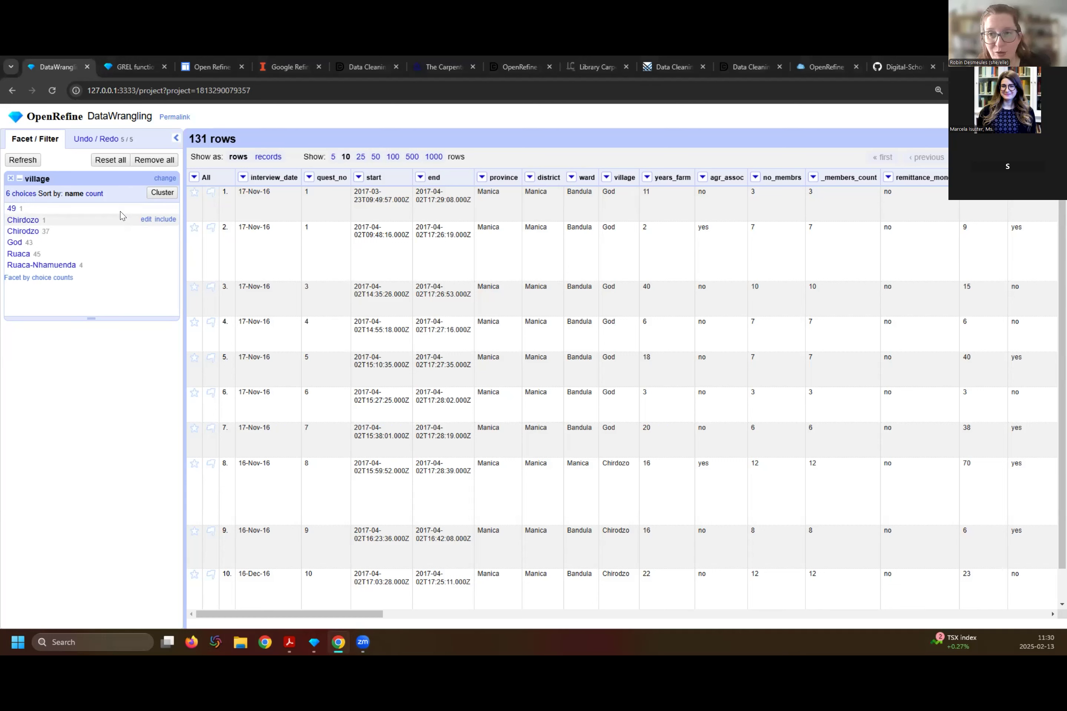
- Correct the misspelled village value Chirdozo to Chirodzo for all matching cells through the facet
click(142, 220)
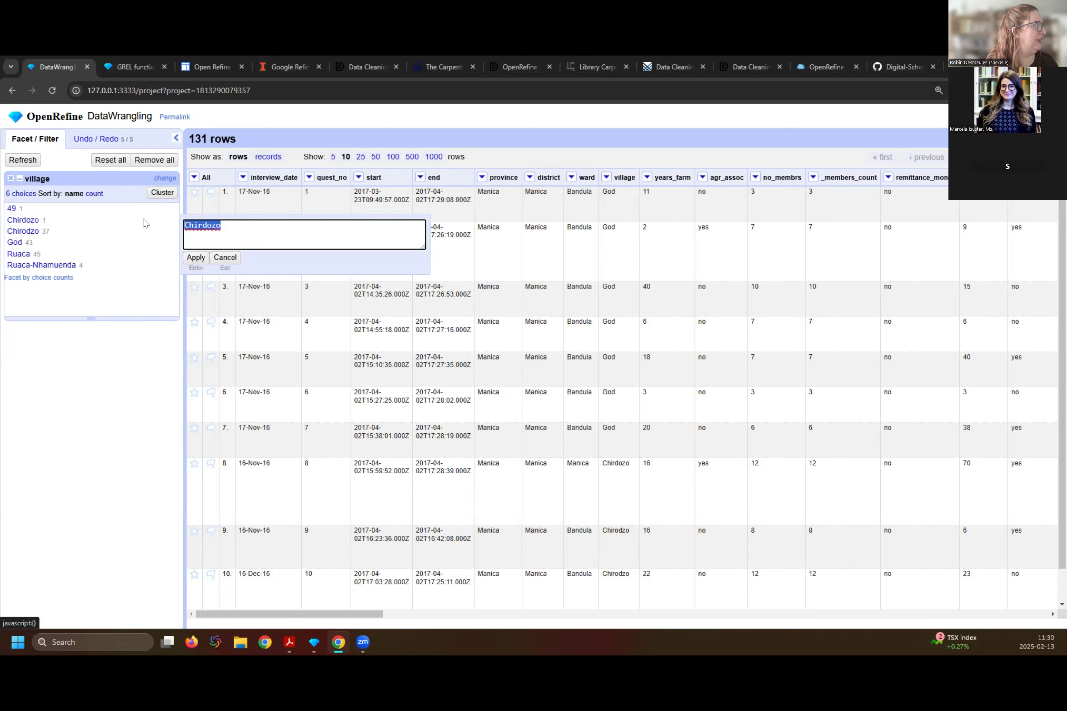
text(CH)
key(BackSpace)
text(hirdo)
key(BackSpace)
key(BackSpace)
key(BackSpace)
text(rodzo)
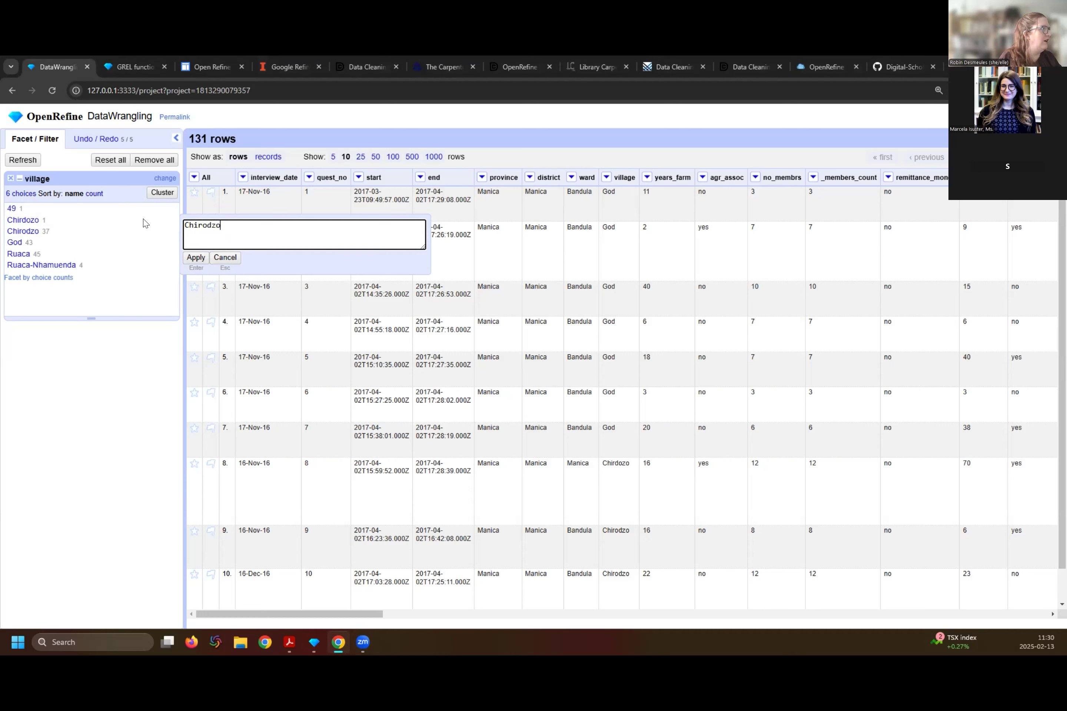
click(197, 259)
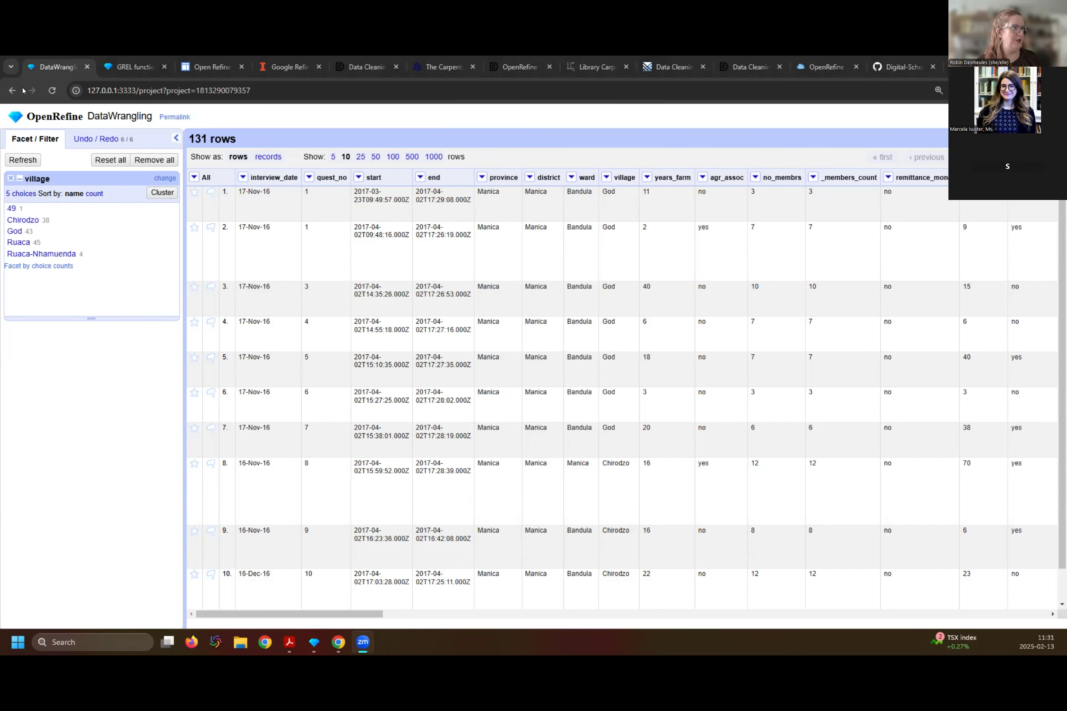
- Remove the village facet and bring the items_owned column into view
click(10, 178)
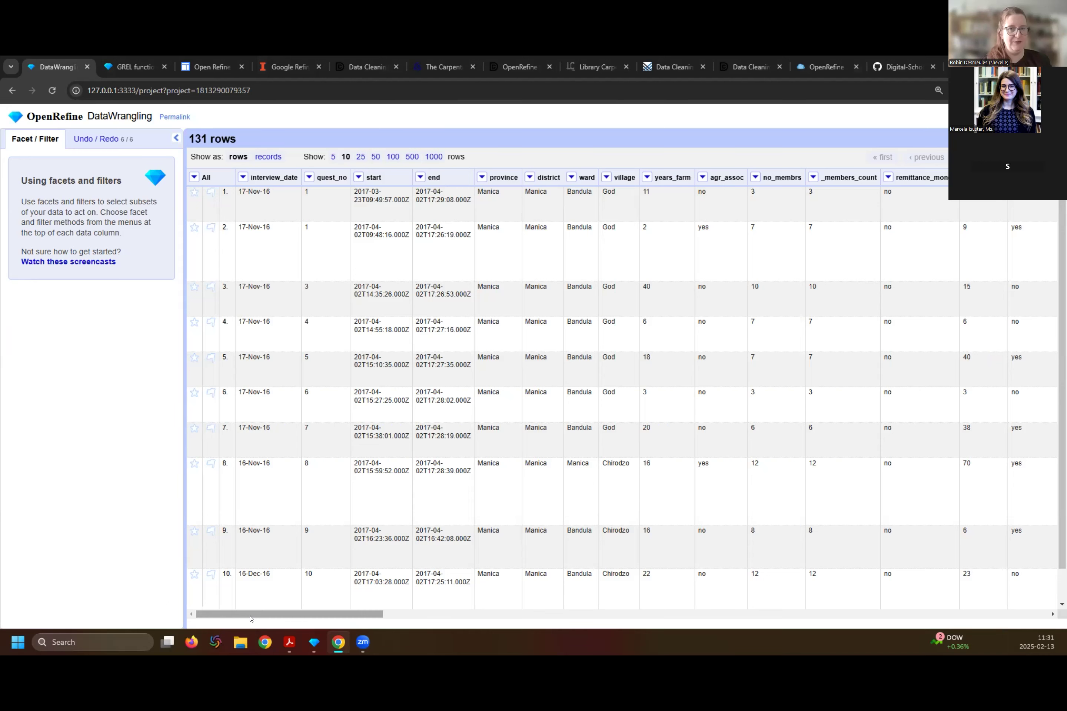
drag(249, 619, 863, 657)
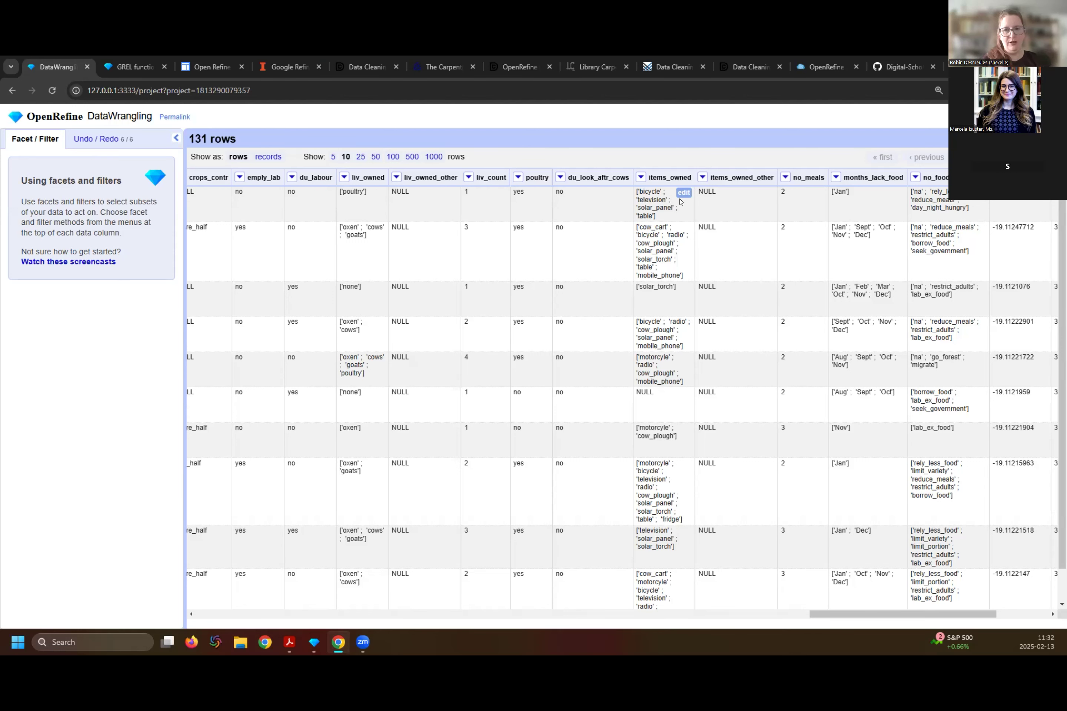
- Open a custom text transform on the items_owned column, check the available expression languages and keep General Refine Expression Language (GREL)
click(641, 178)
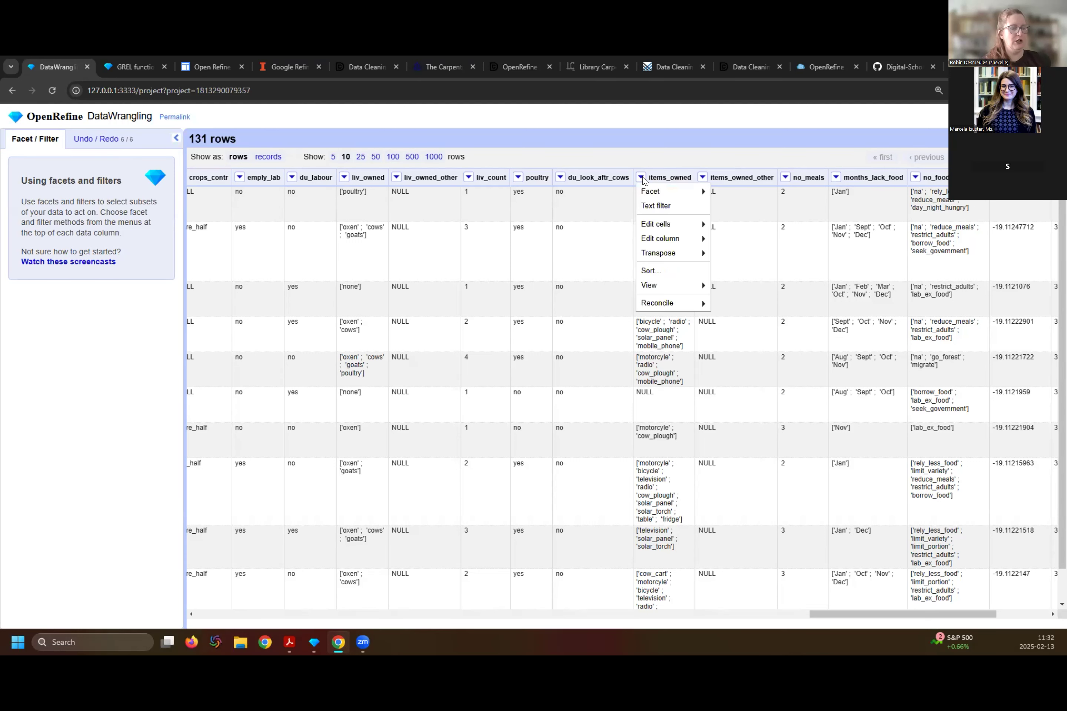
mouse_move(654, 222)
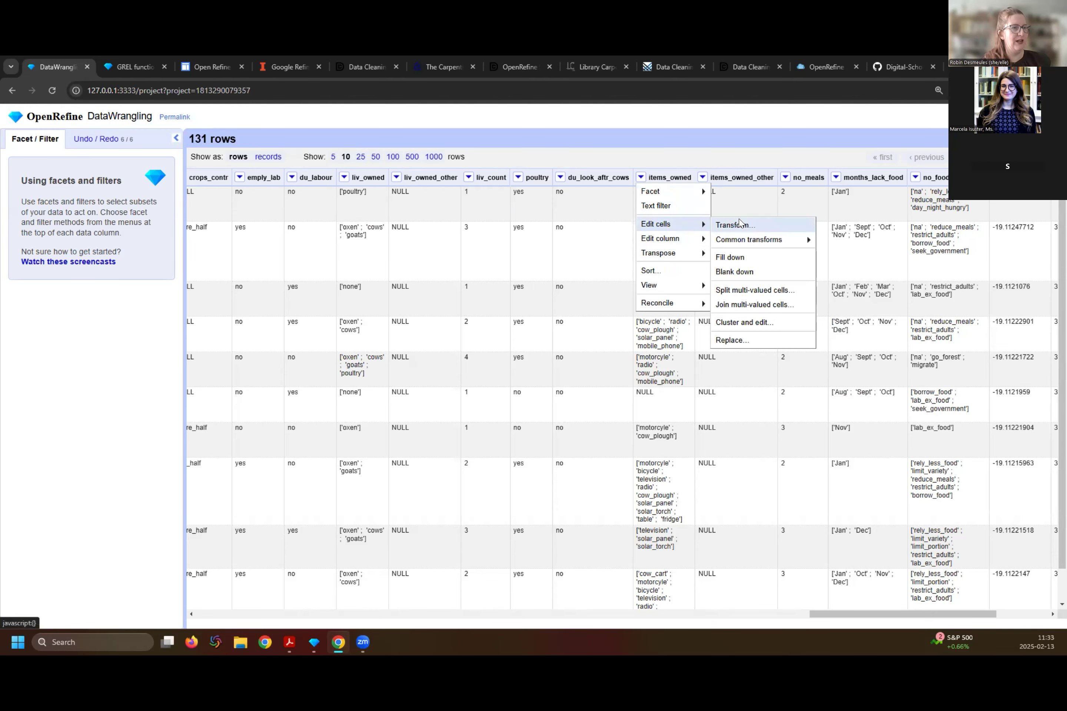
click(735, 225)
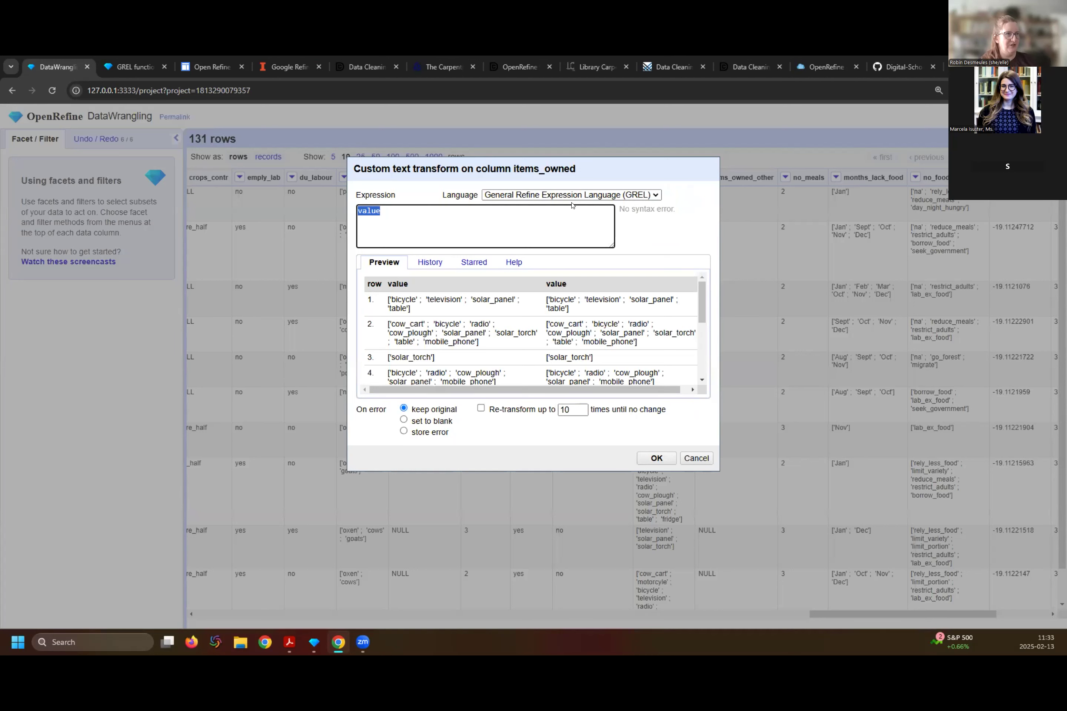
click(655, 196)
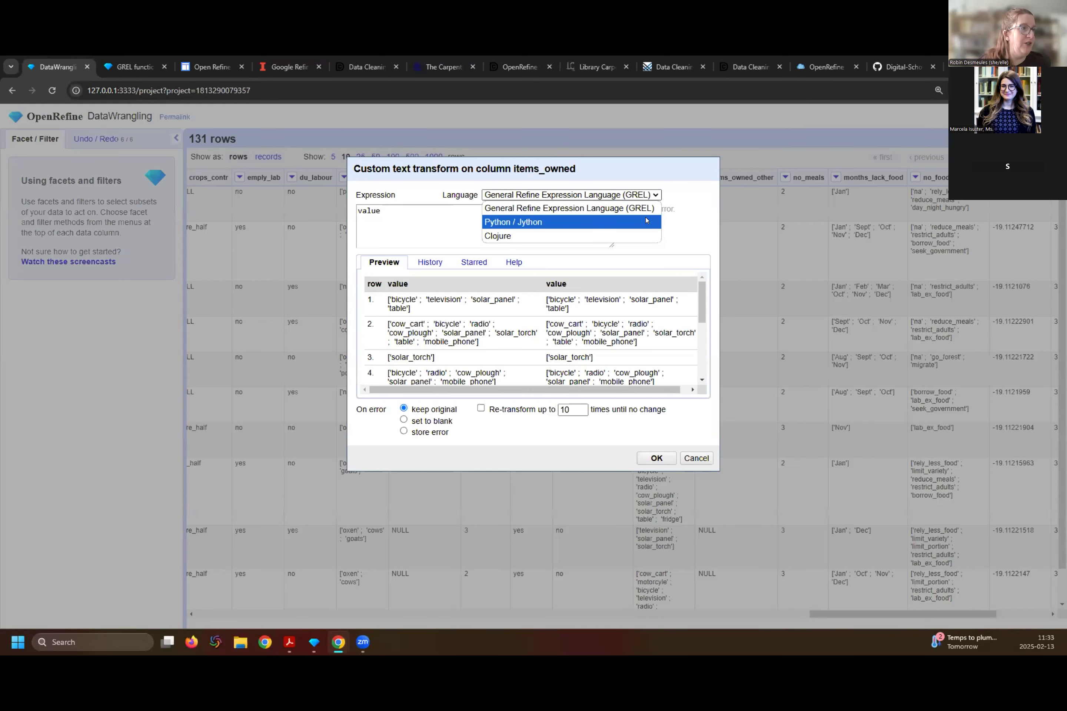
click(660, 200)
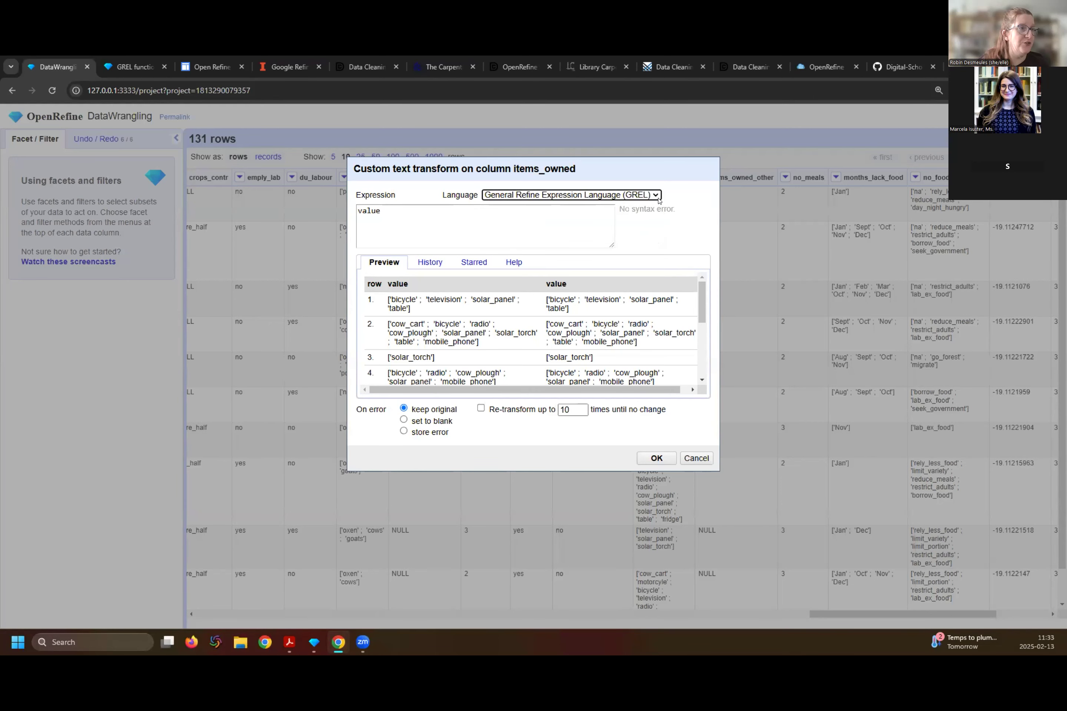
double_click(402, 205)
click(401, 206)
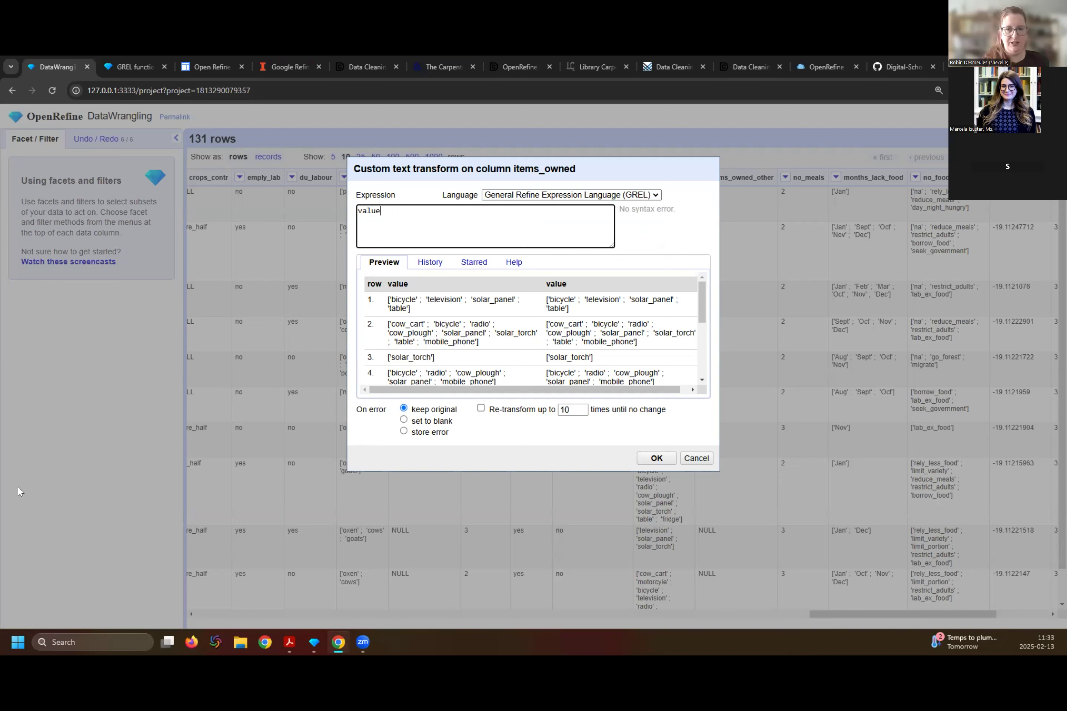
key(alt+Tab)
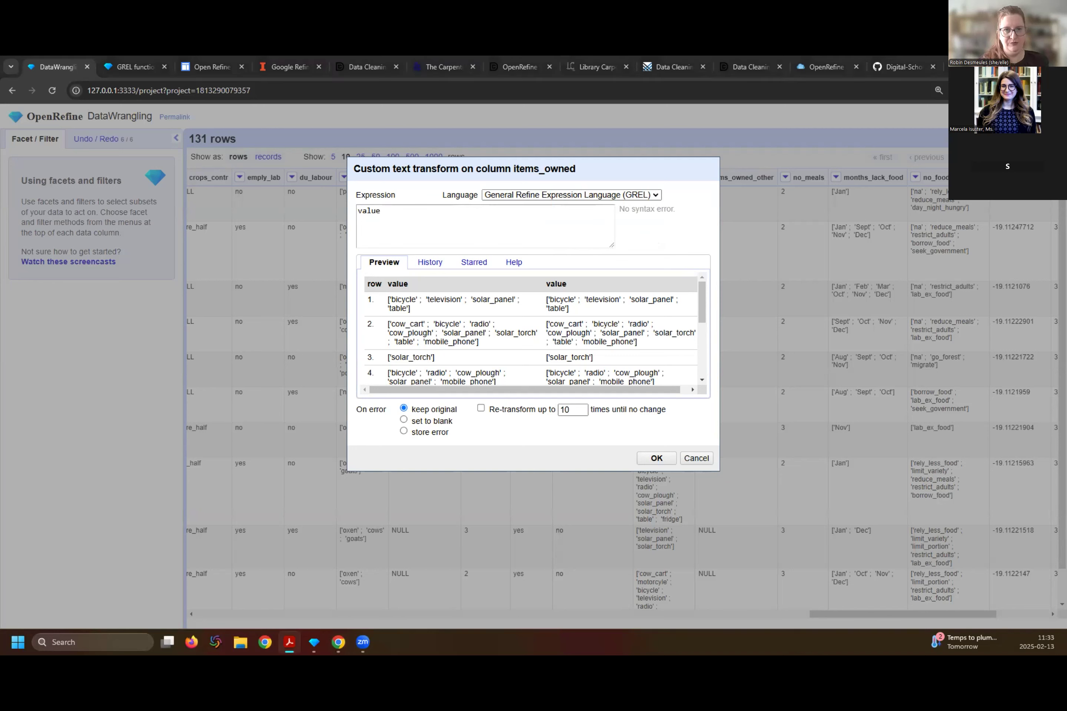
click(389, 201)
click(381, 210)
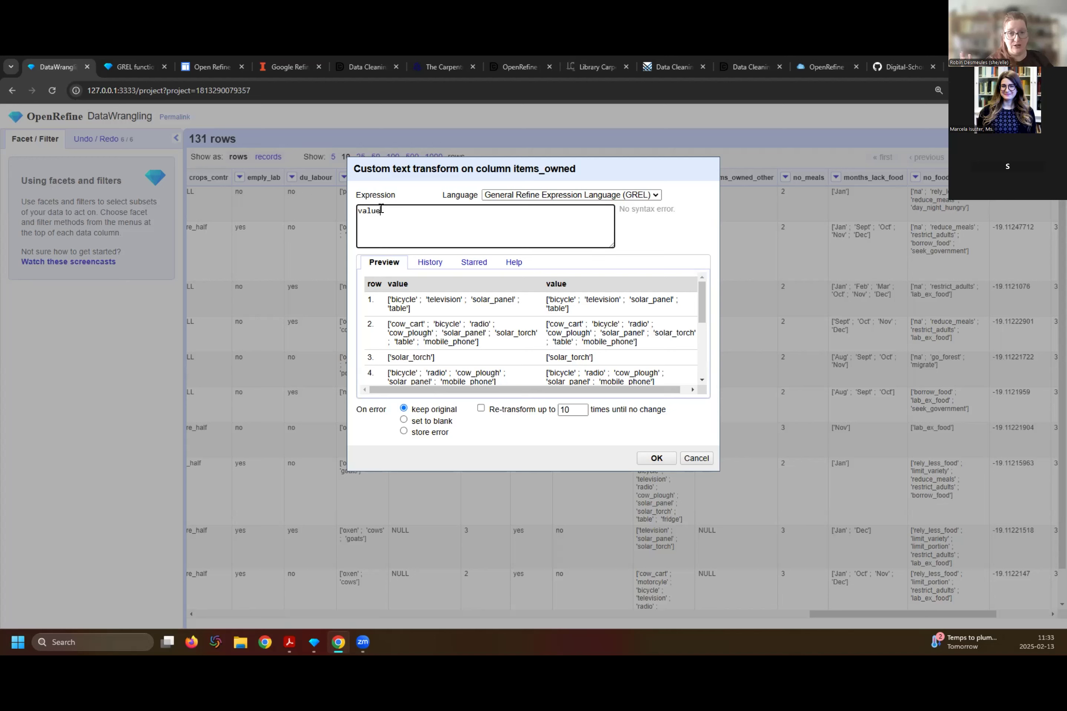
- Remove the opening square brackets from items_owned by applying the expression value.replace("[","")
text(value)
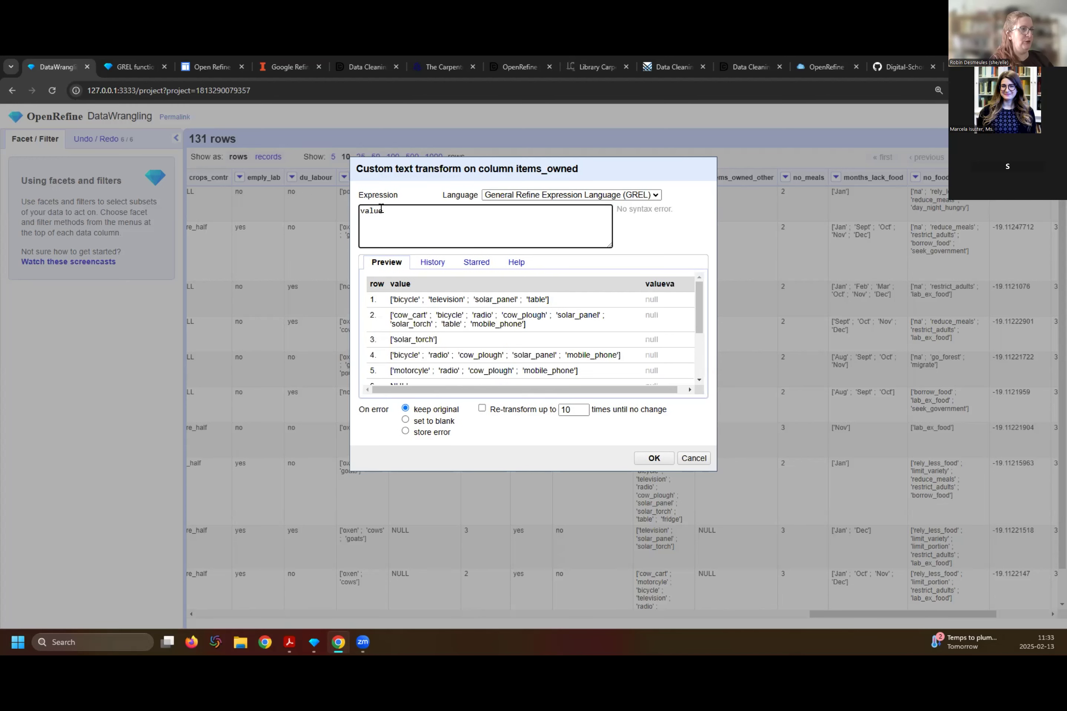
text(.)
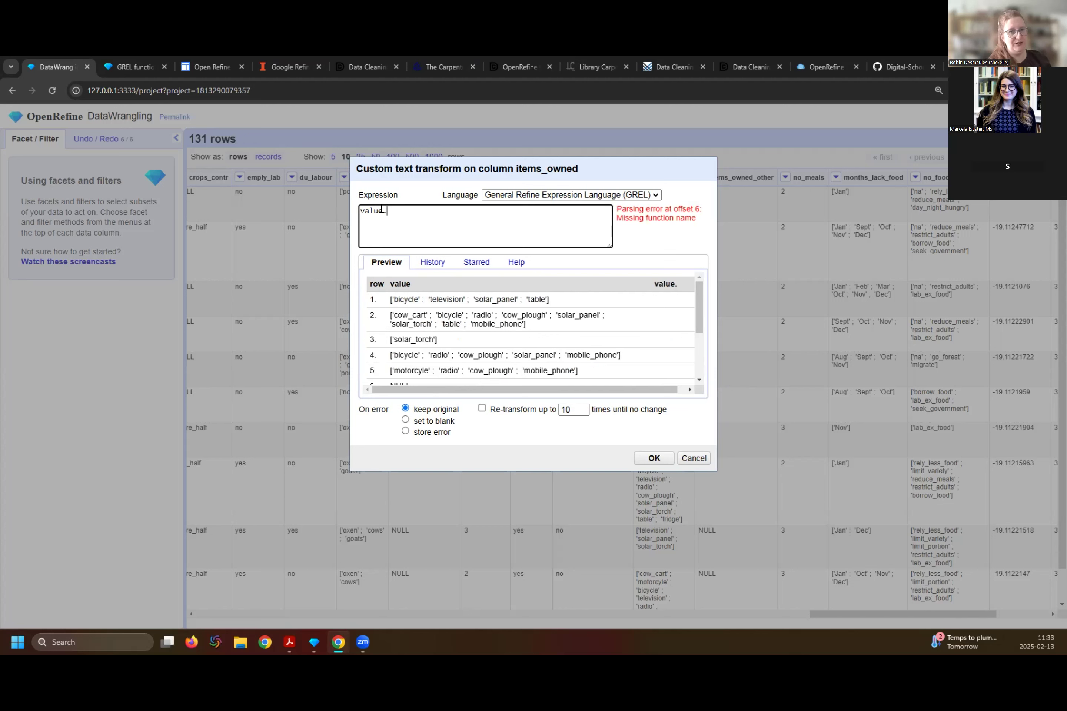
text(replace)
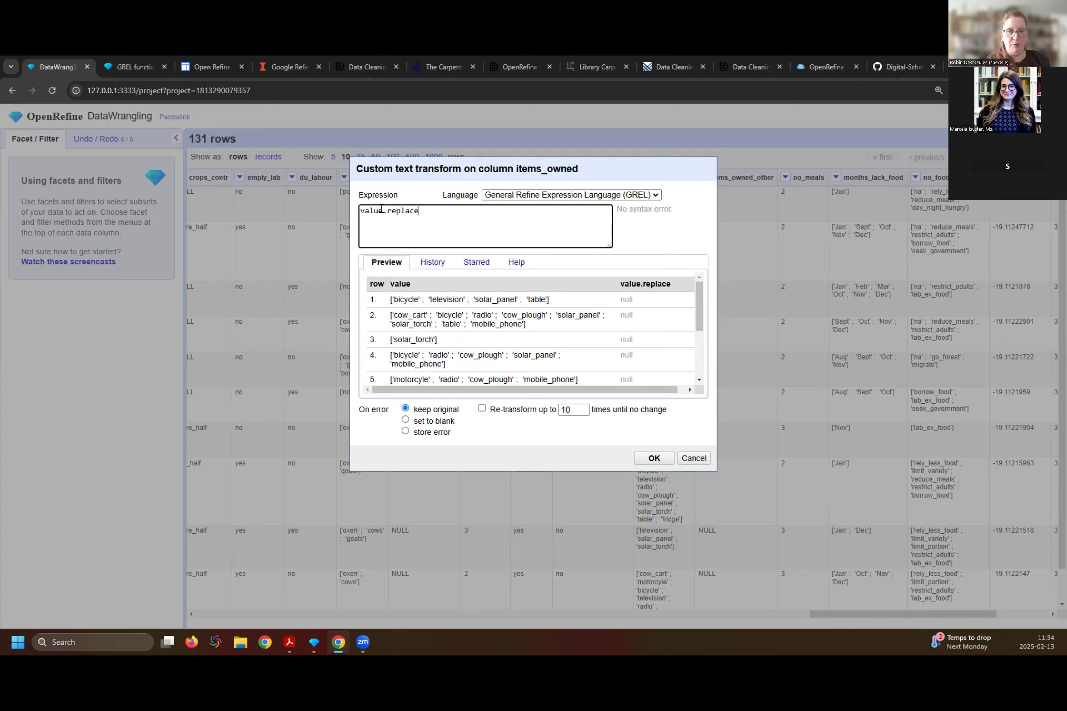
text(()
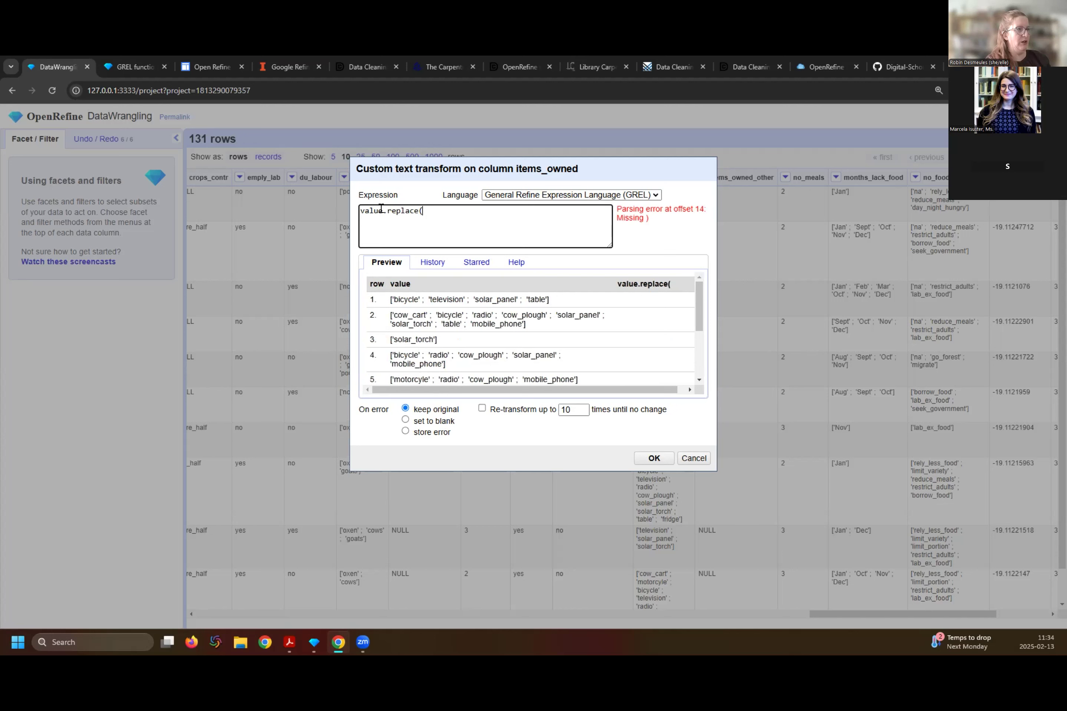
text(")
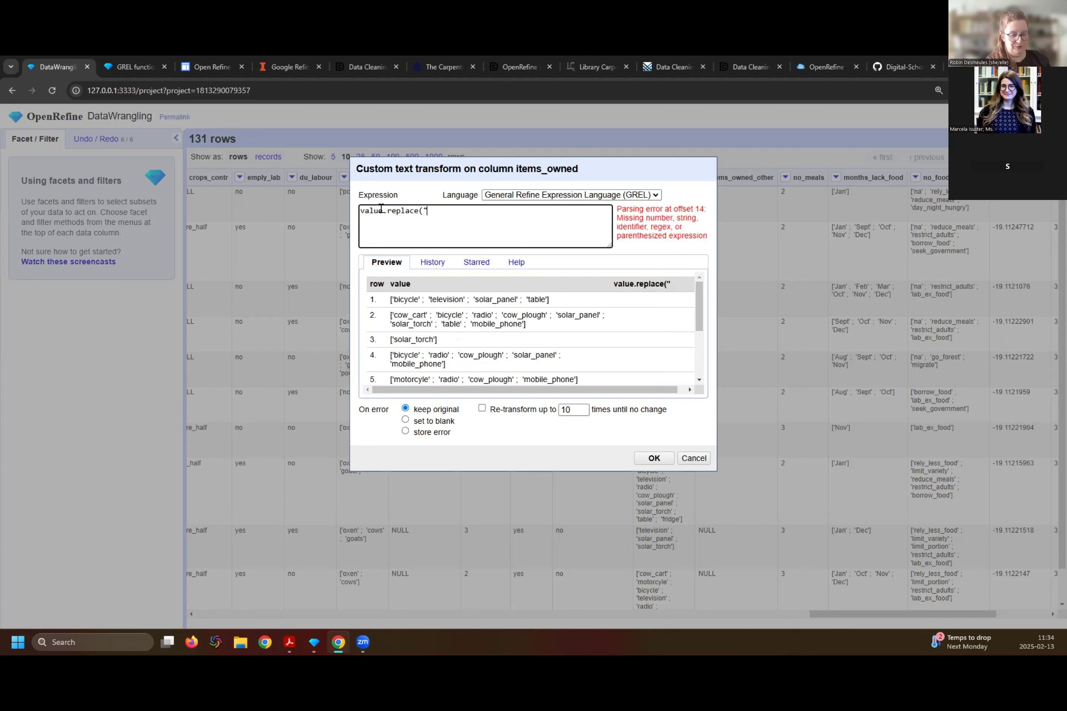
text([")
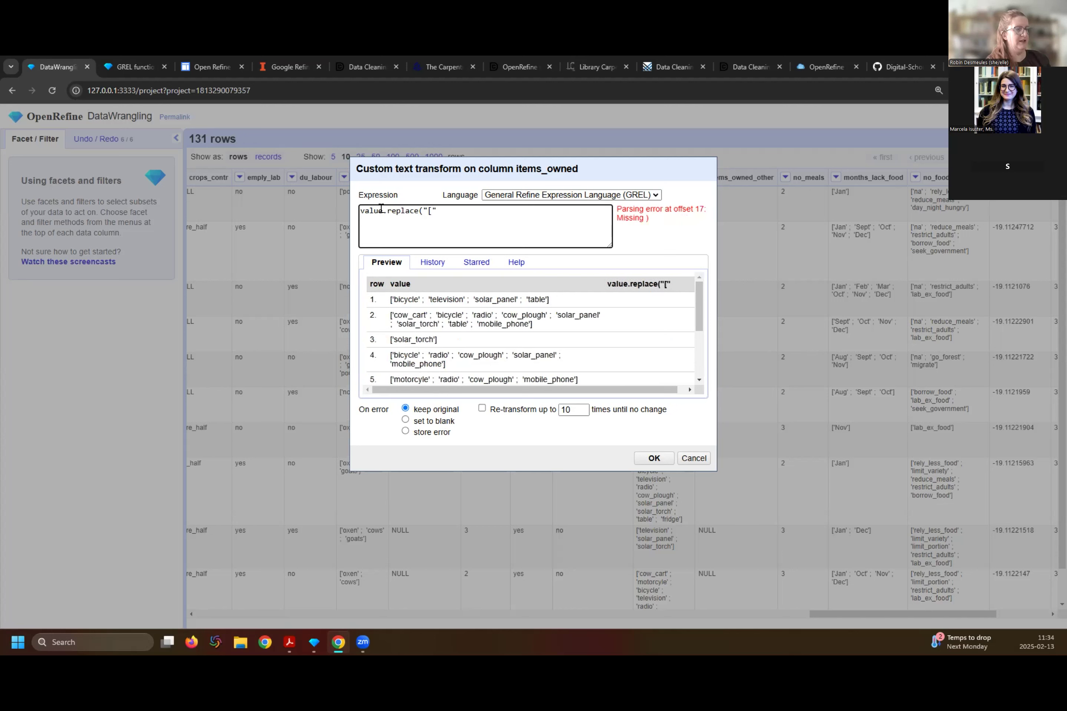
text(,)
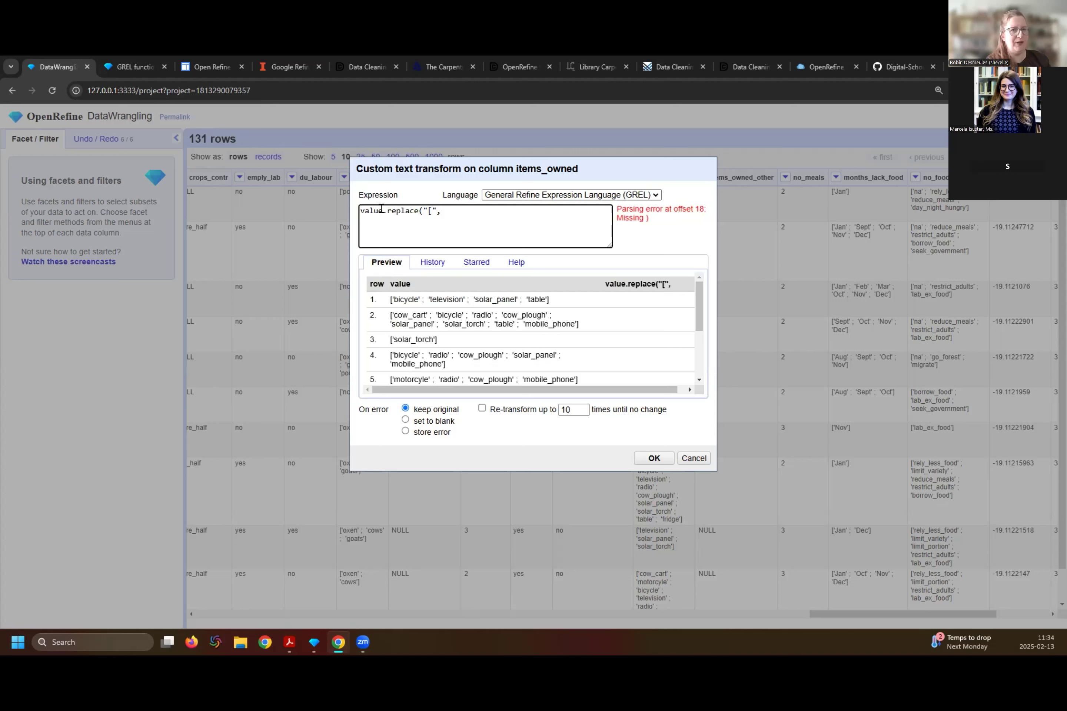
text("")
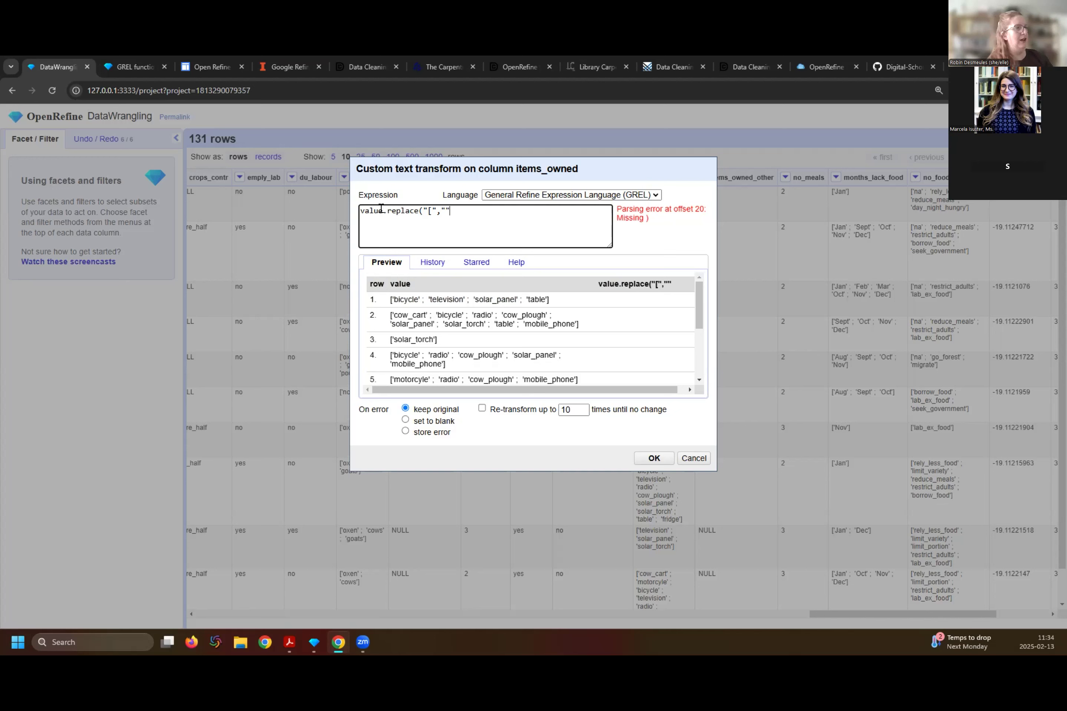
text())
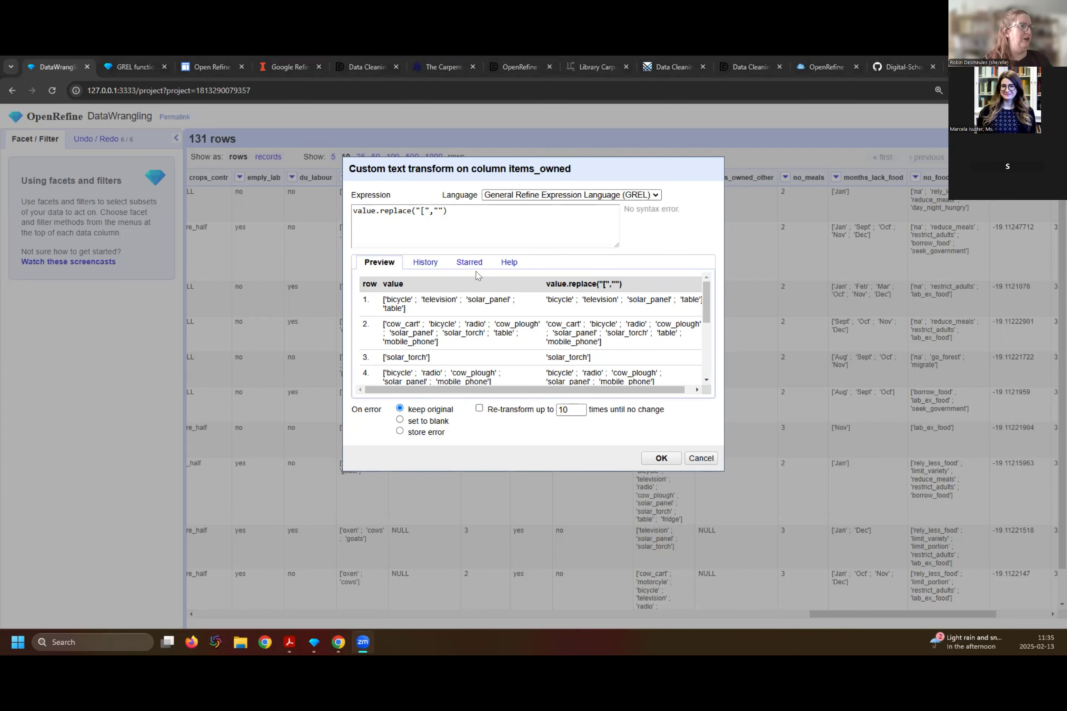
click(661, 458)
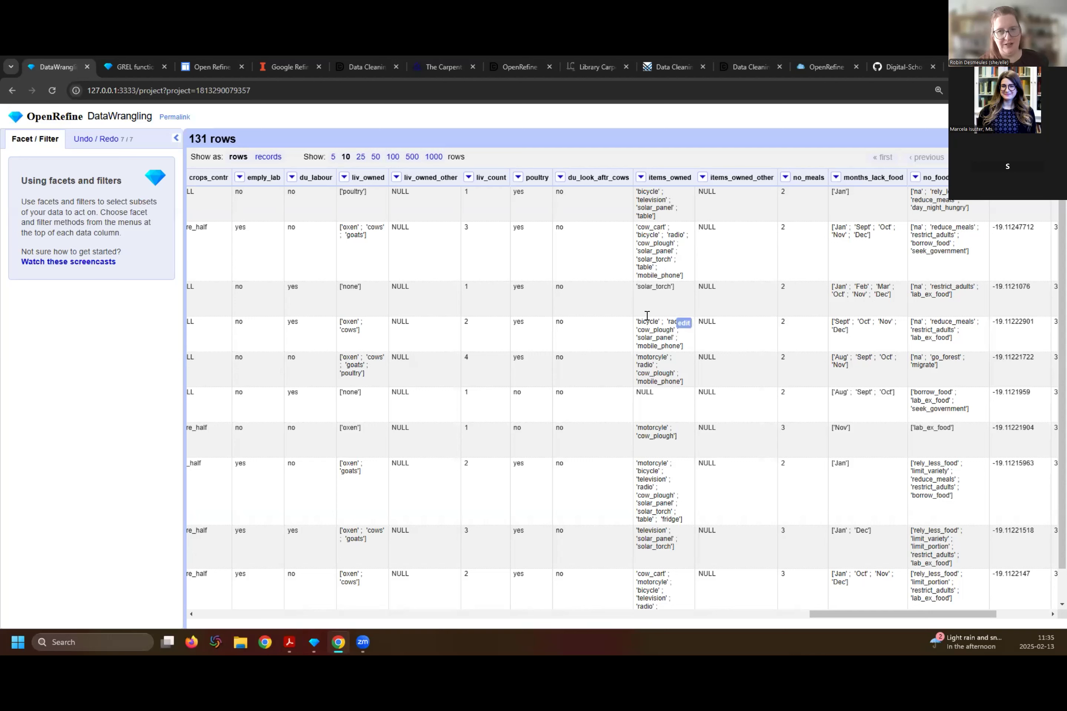
- Remove the single quotes from items_owned with a custom text transform using the expression value.replace("'","")
click(640, 178)
mouse_move(656, 228)
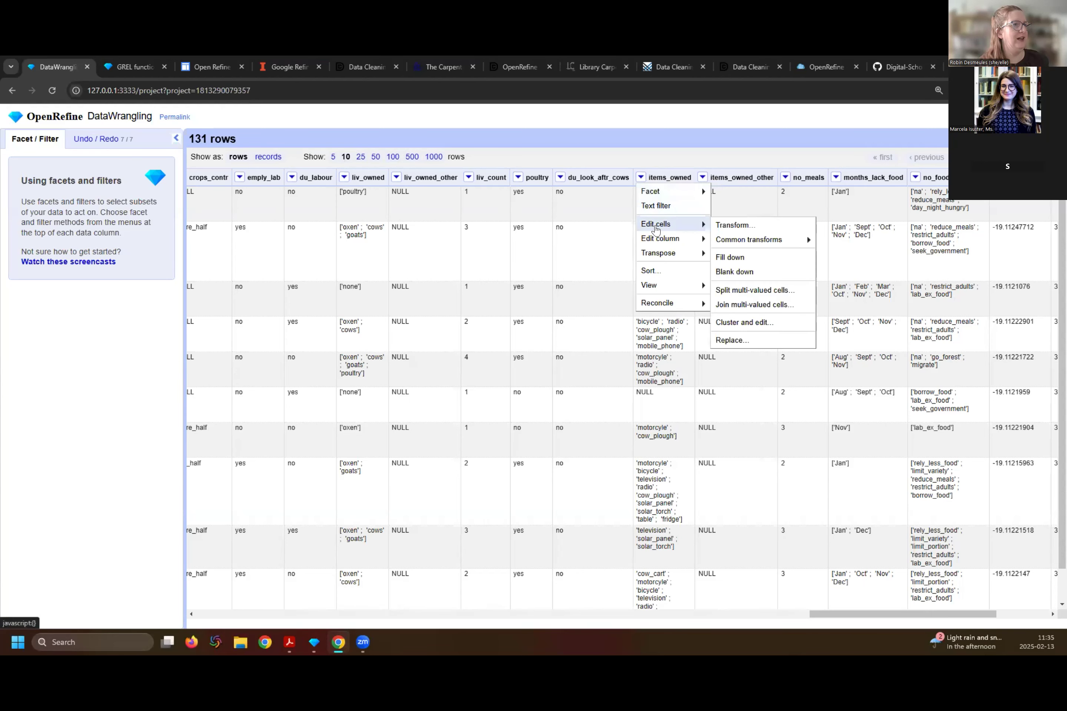
click(735, 225)
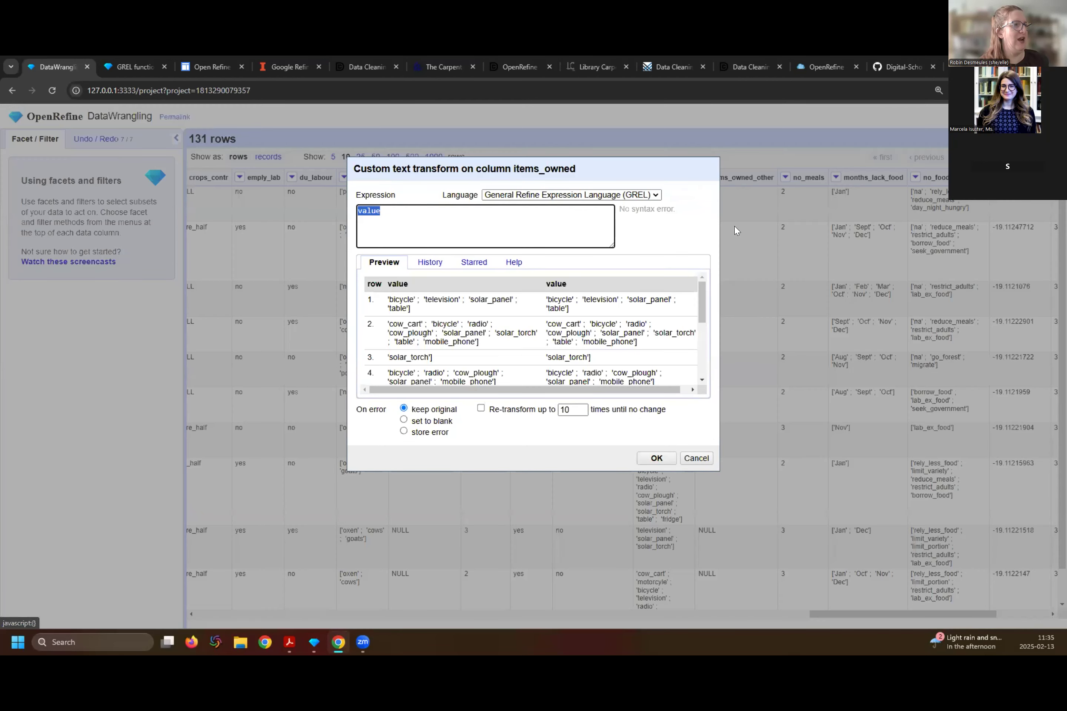
click(384, 213)
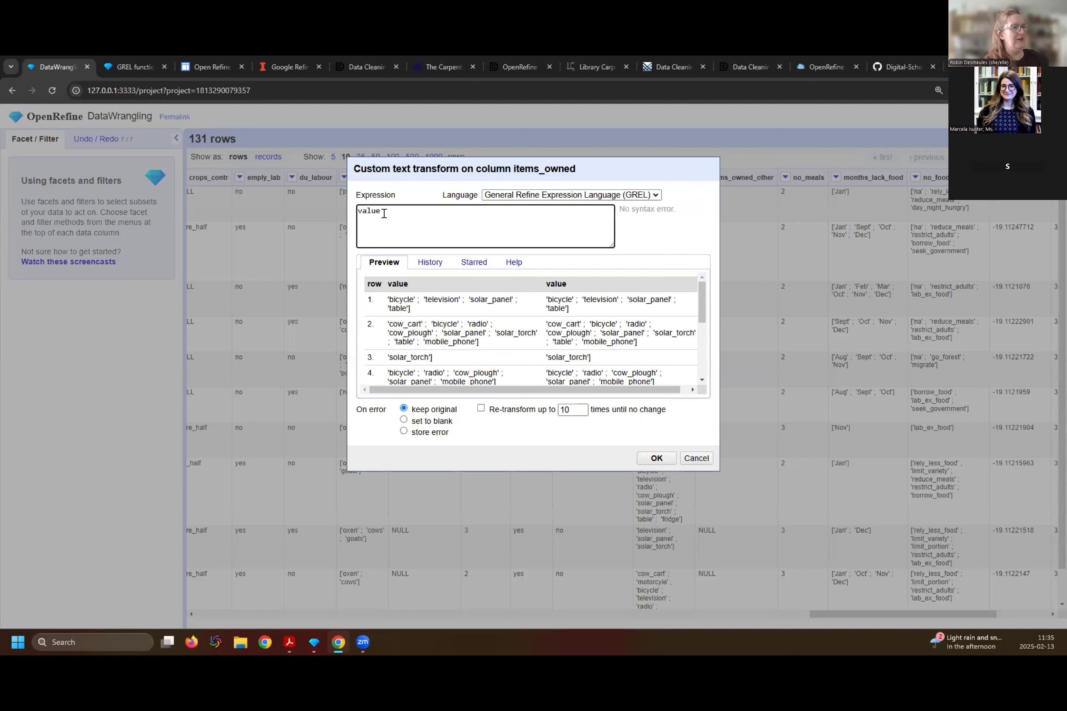
text(.rep)
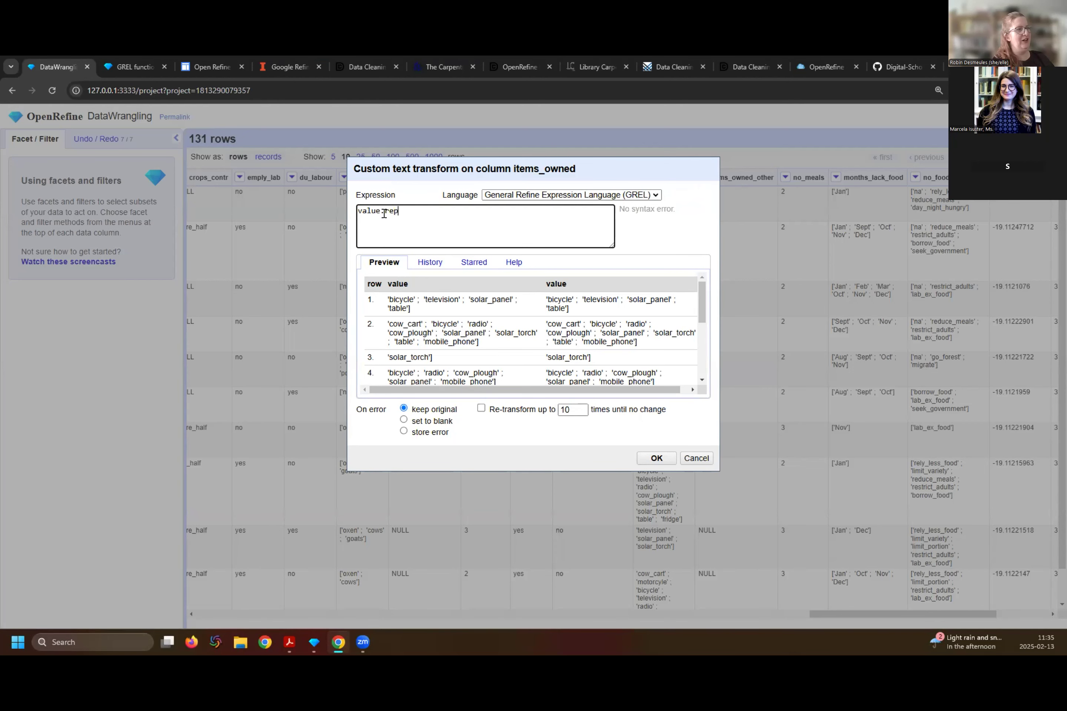
text(lace(")
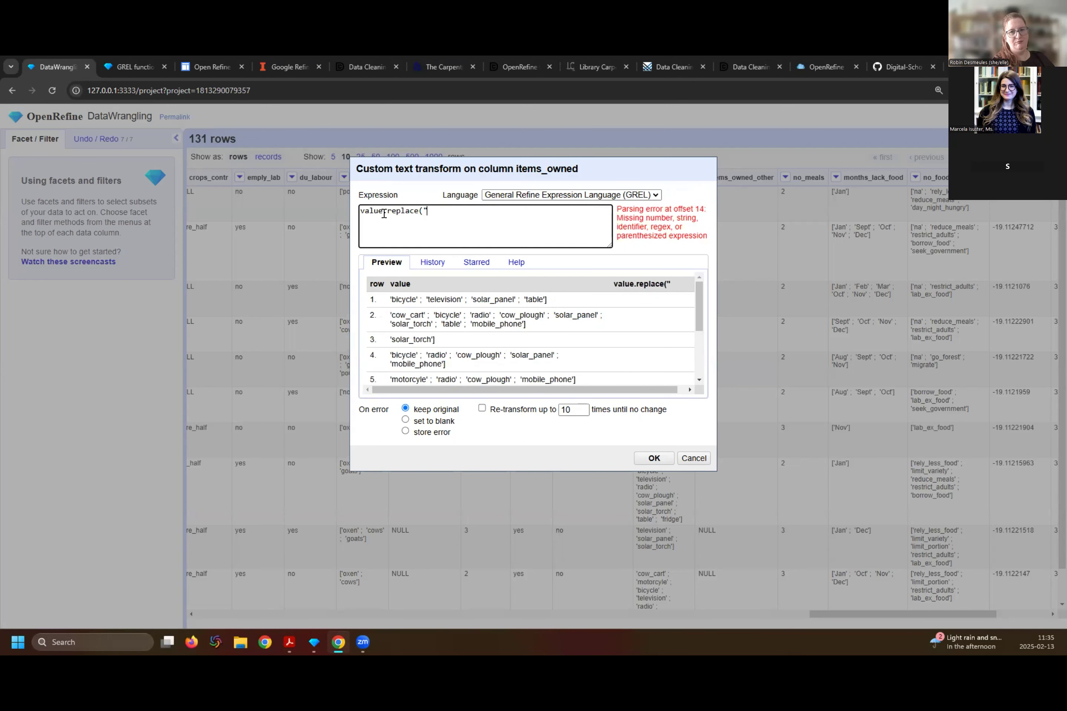
text(;)
key(BackSpace)
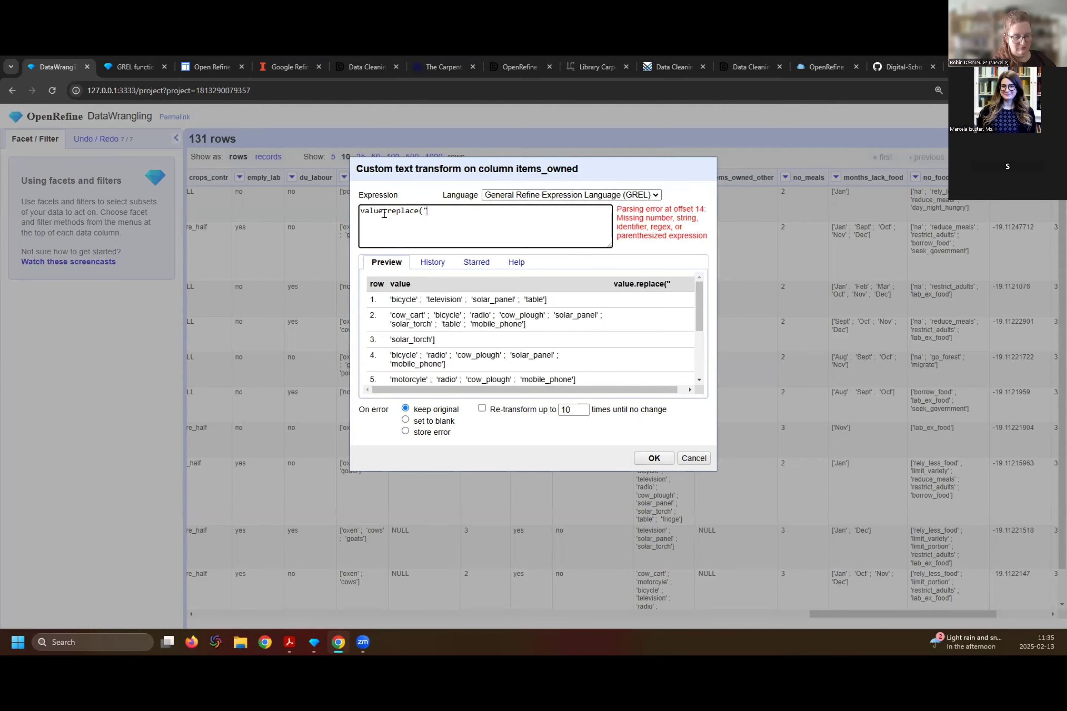
text("'",""))
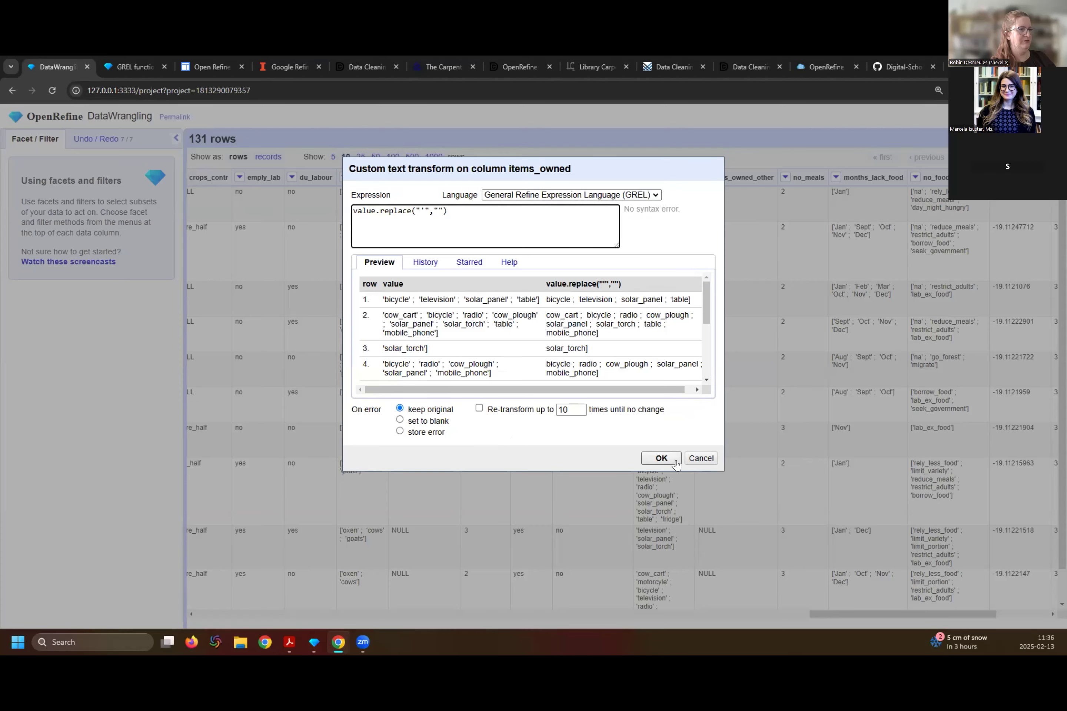
click(661, 458)
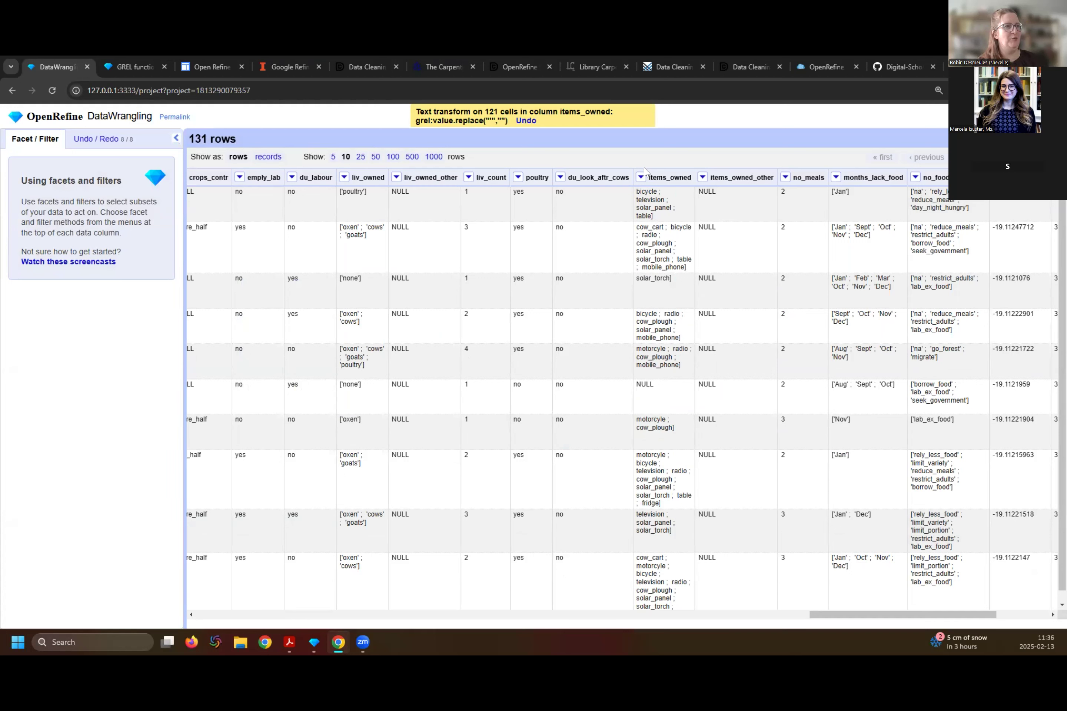
- Remove the closing square brackets from items_owned with a custom text transform using the expression value.replace("]","")
click(640, 179)
mouse_move(645, 192)
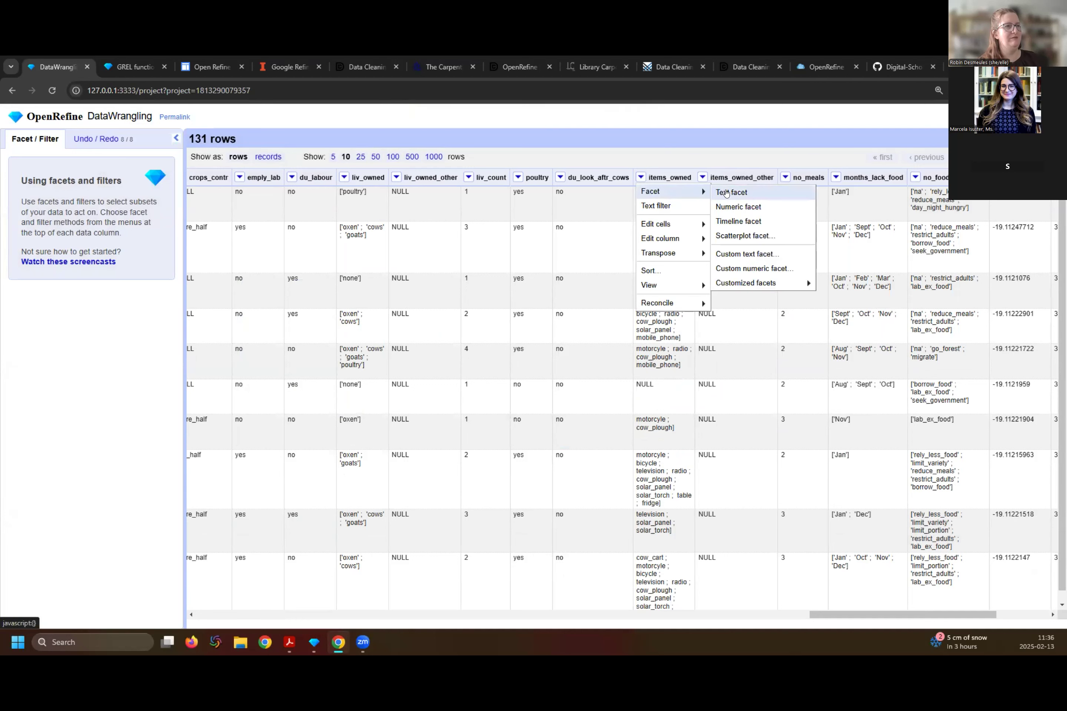
mouse_move(664, 224)
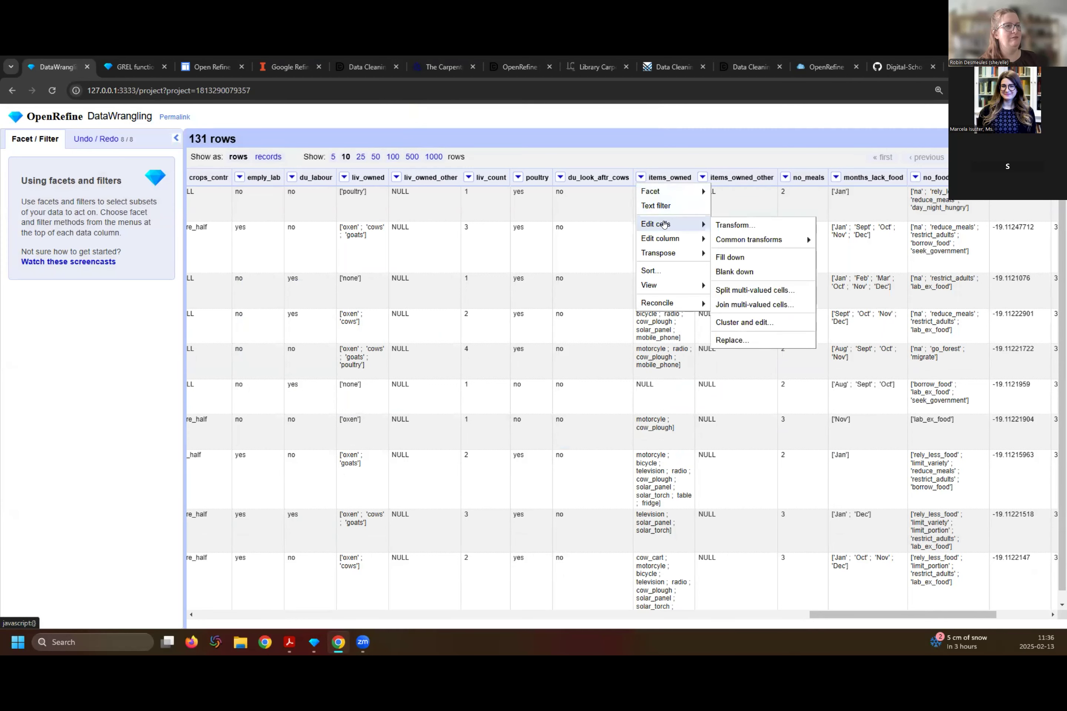
click(735, 225)
click(410, 207)
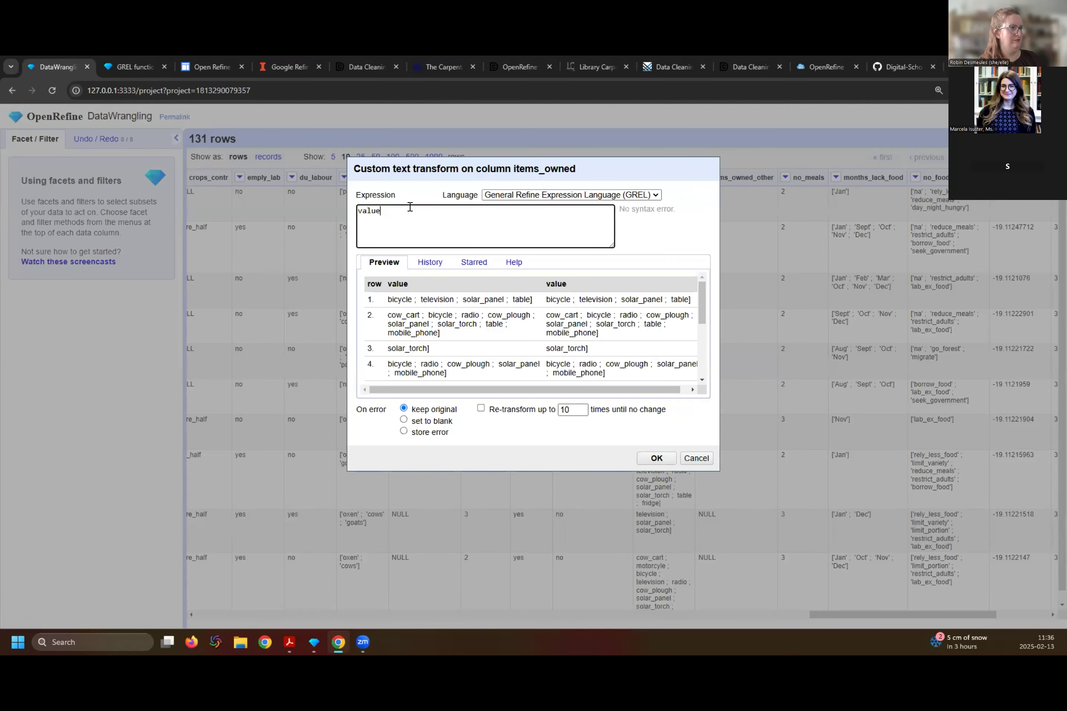
text(.replace)
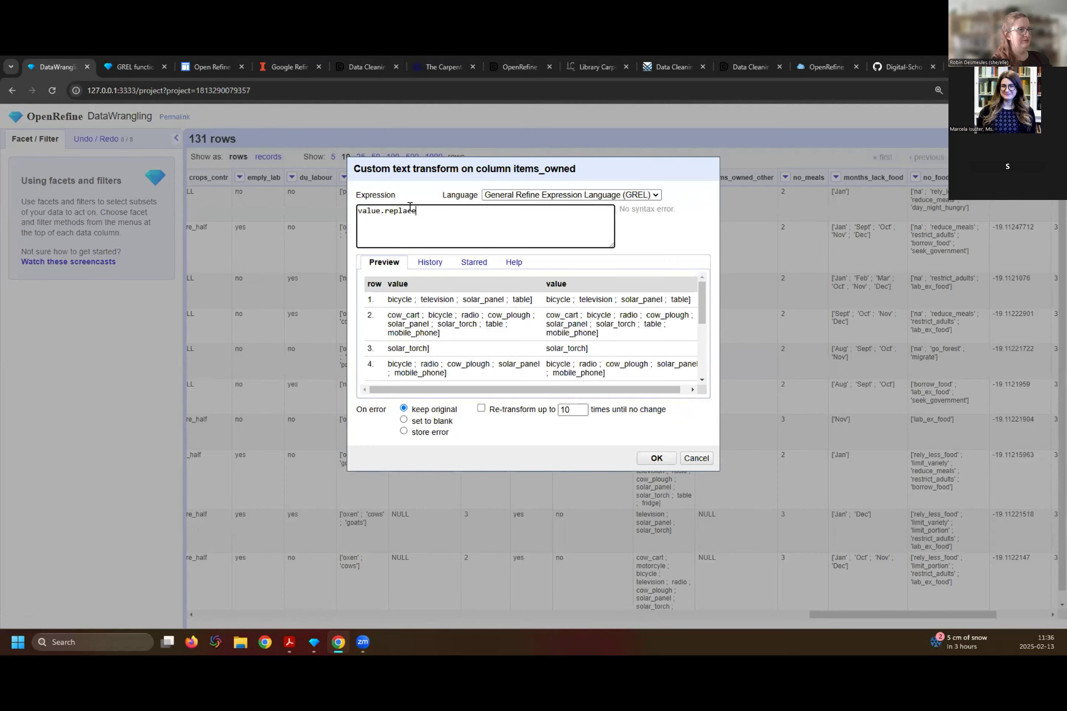
text((")
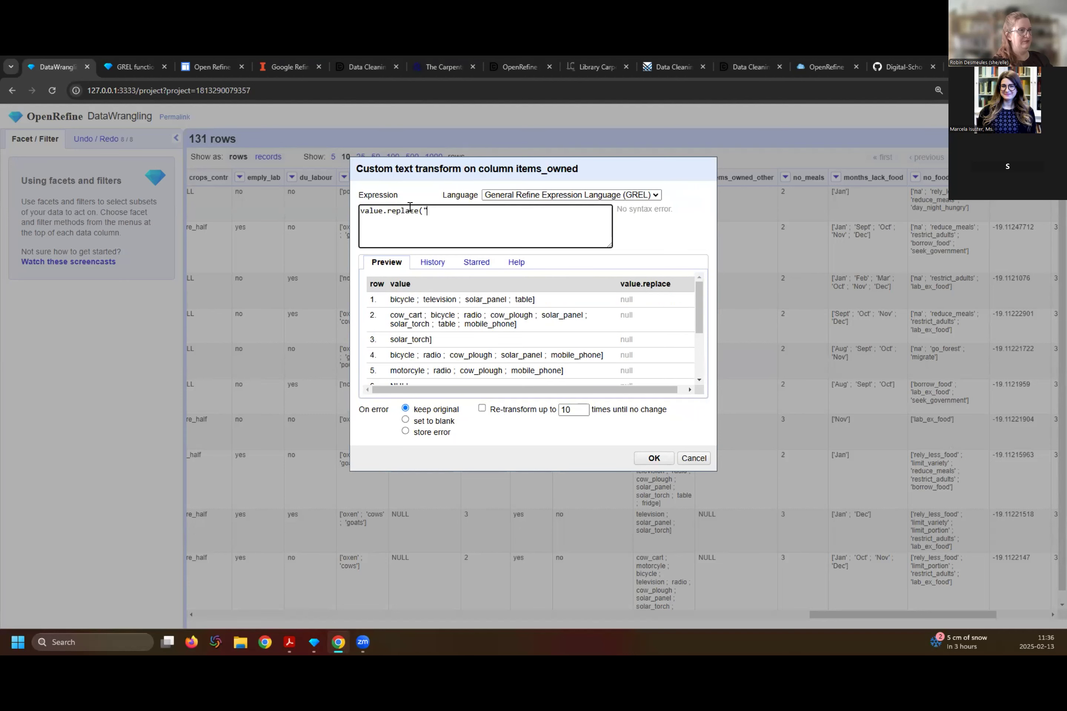
text(]",")
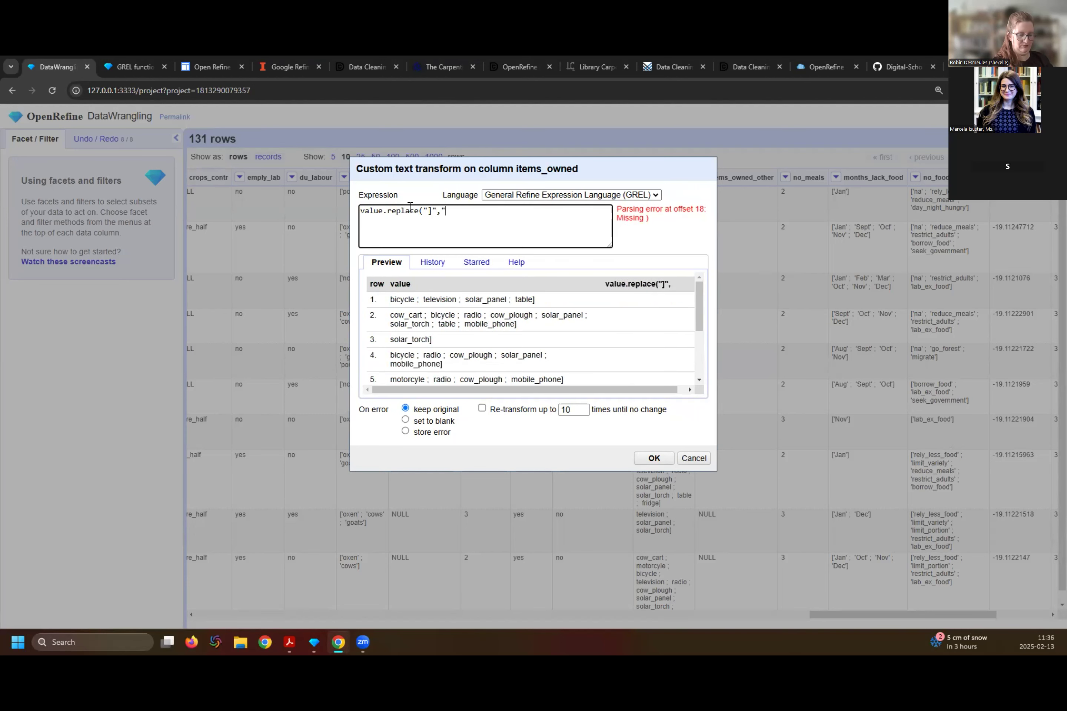
text("))
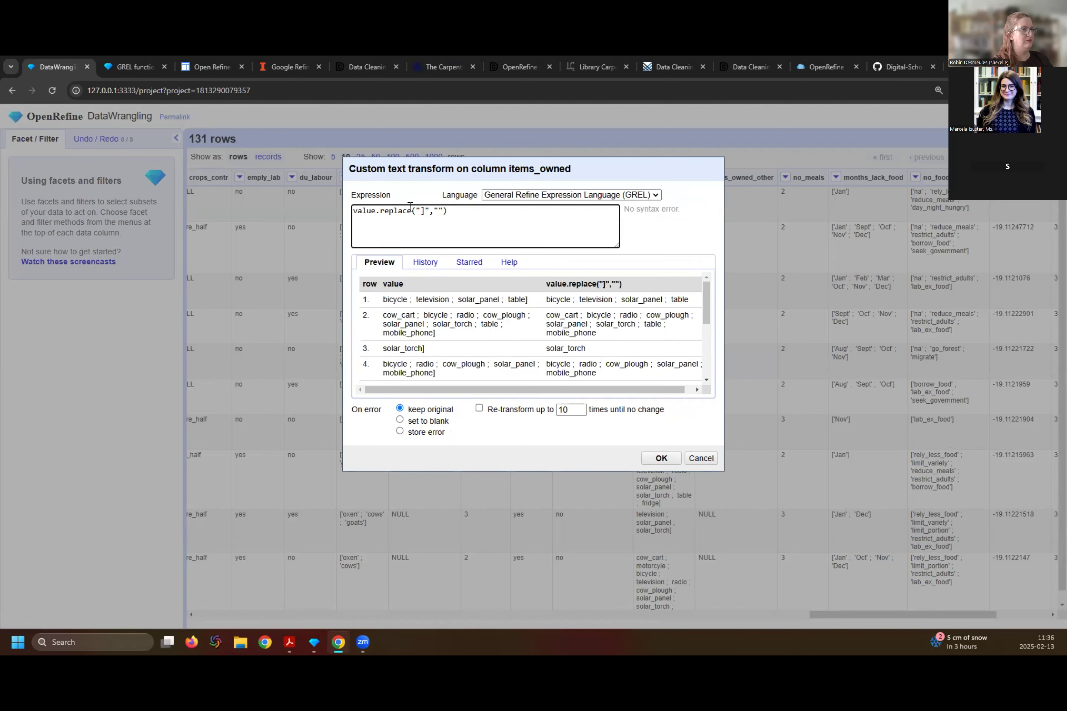
click(661, 458)
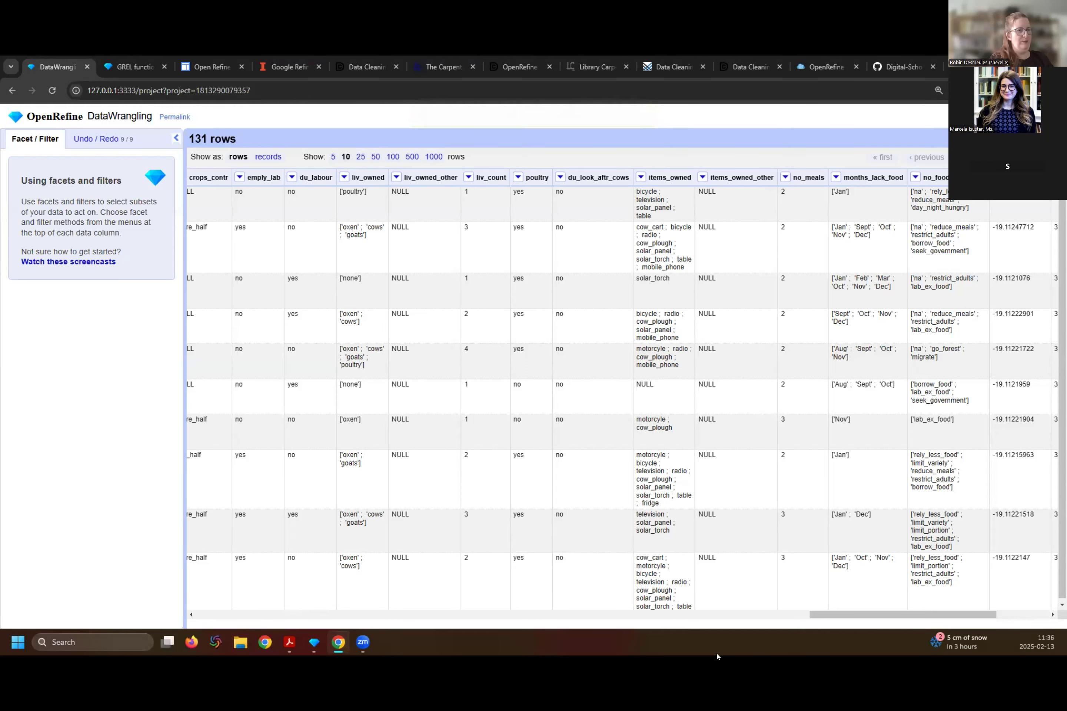
drag(839, 615, 885, 615)
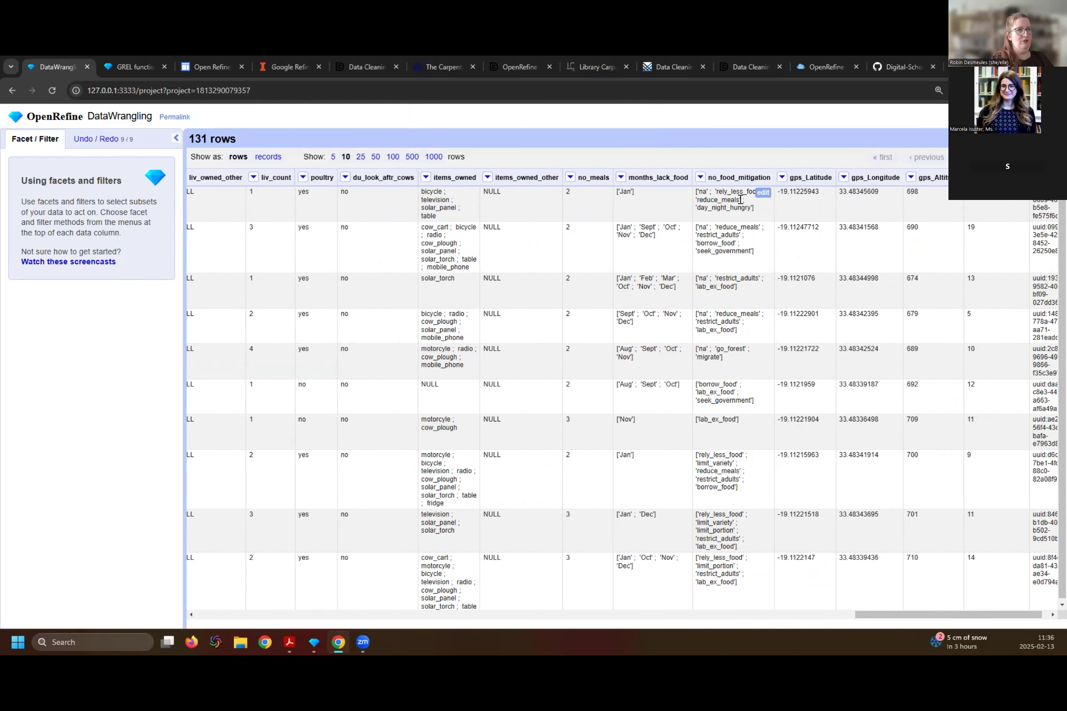
- Open a custom text transform on the no_food_mitigation column and enter the expression value.replace("[","") for the opening brackets
click(701, 180)
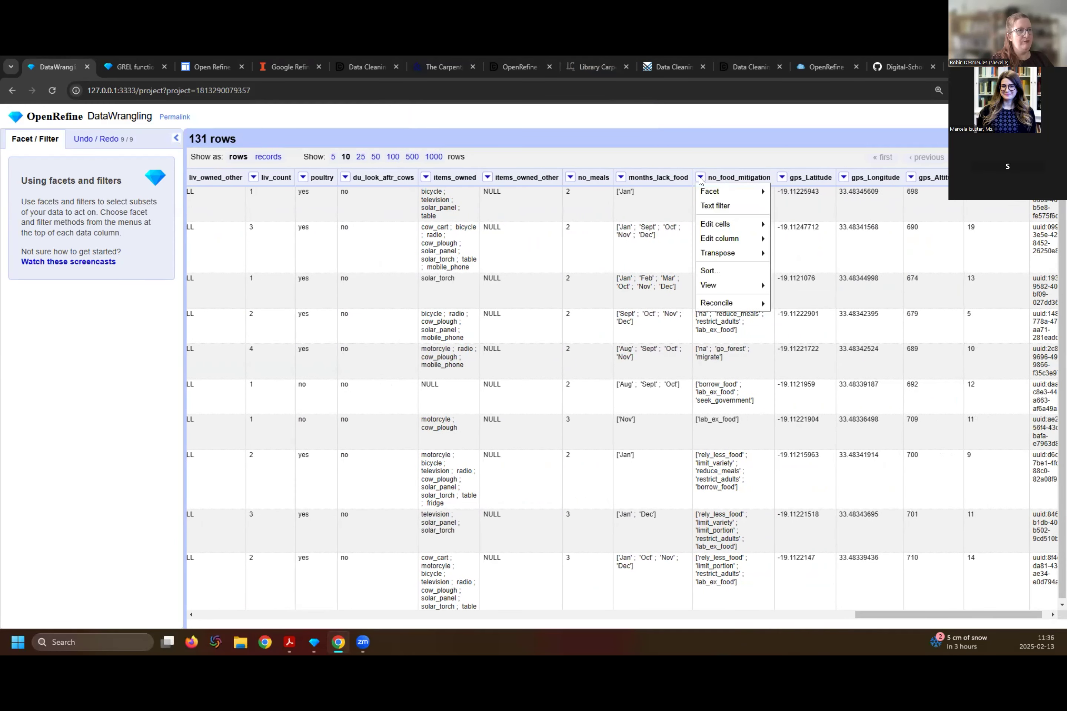
mouse_move(714, 224)
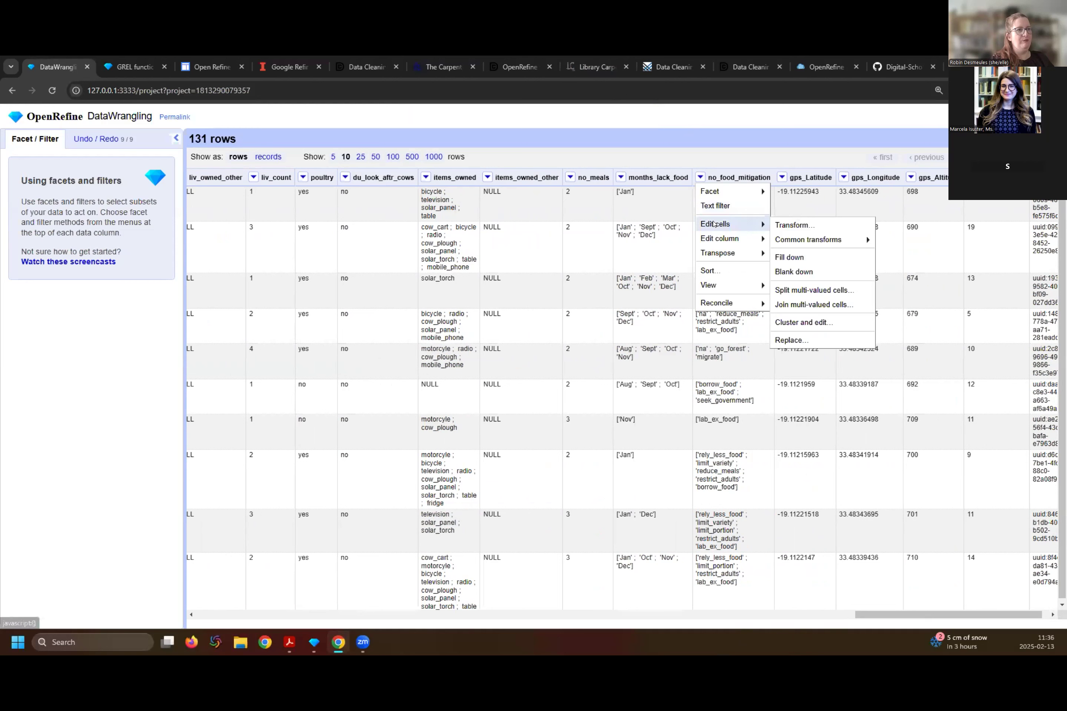
click(792, 232)
click(424, 212)
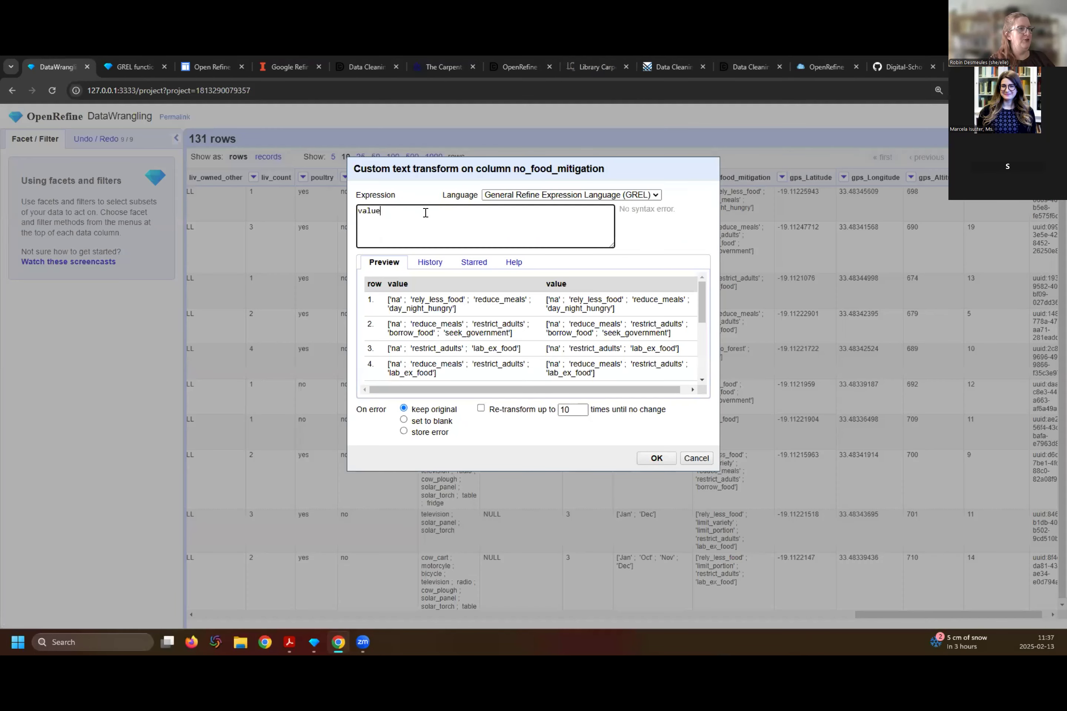
text(.replace)
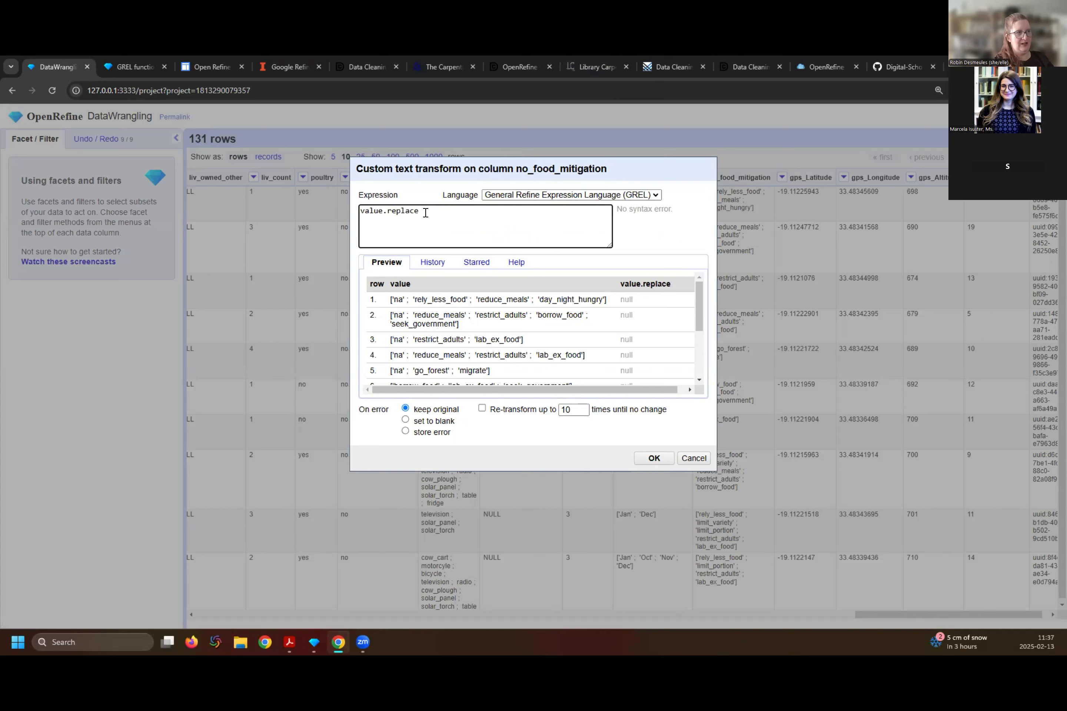
text((")
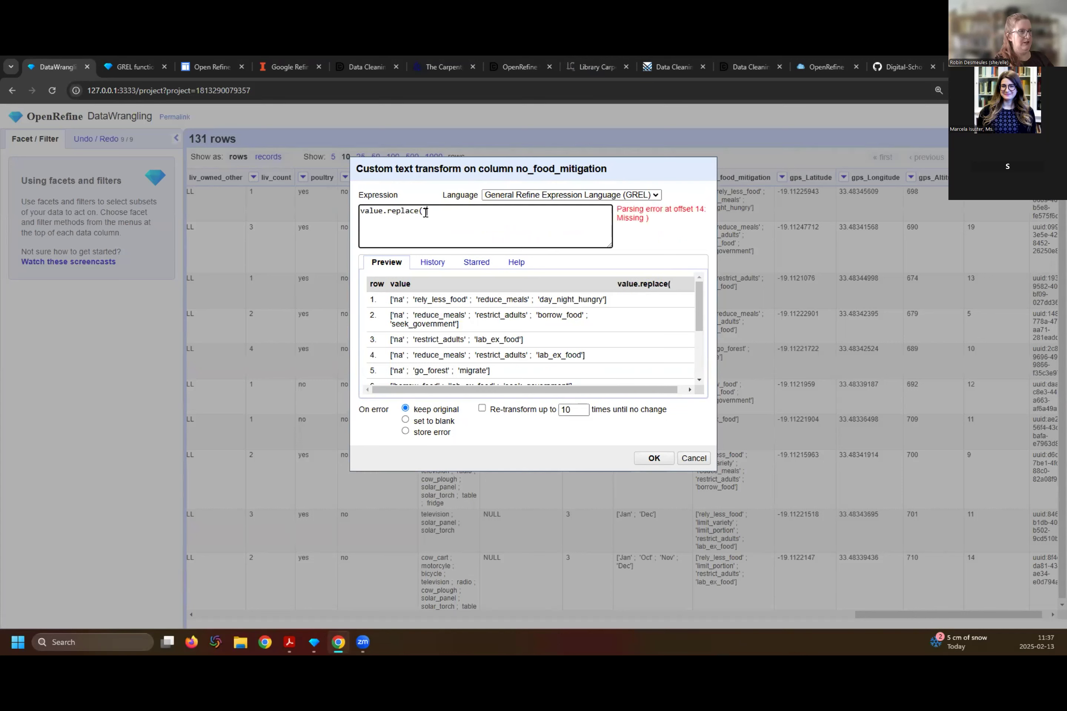
text([)
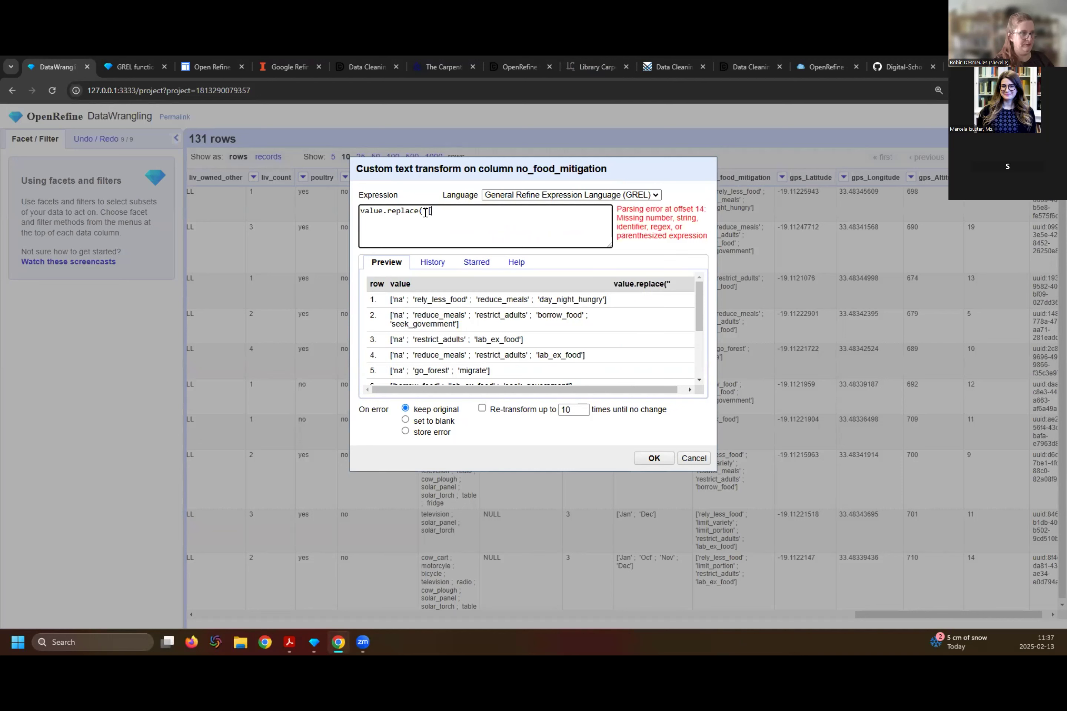
text(","")
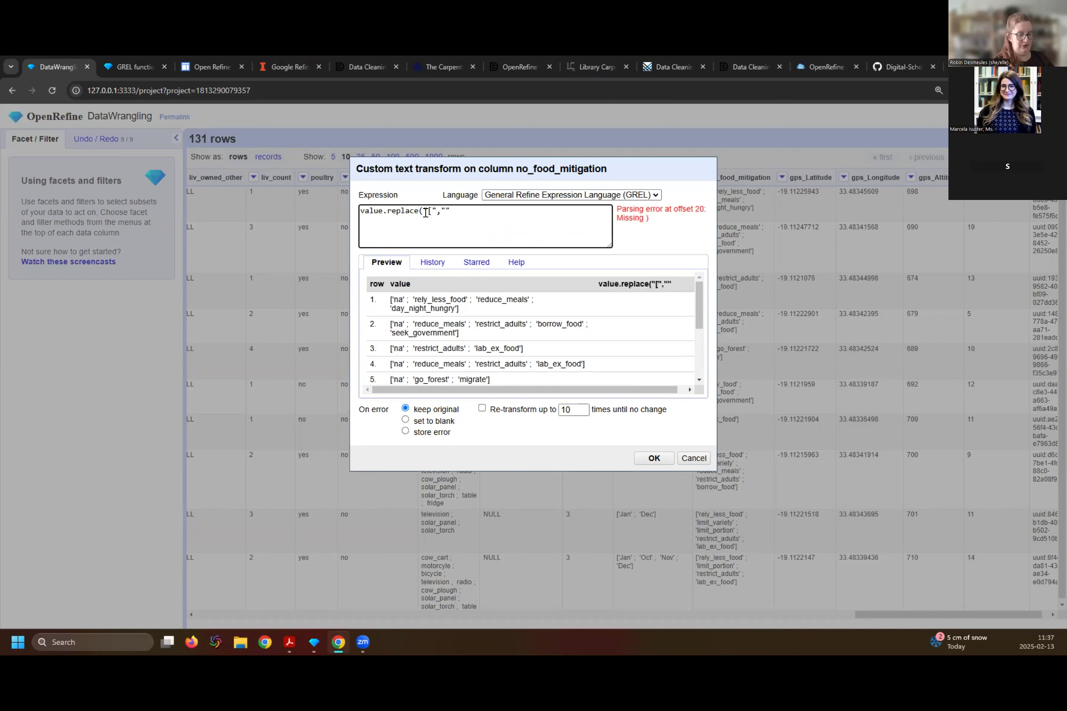
text())
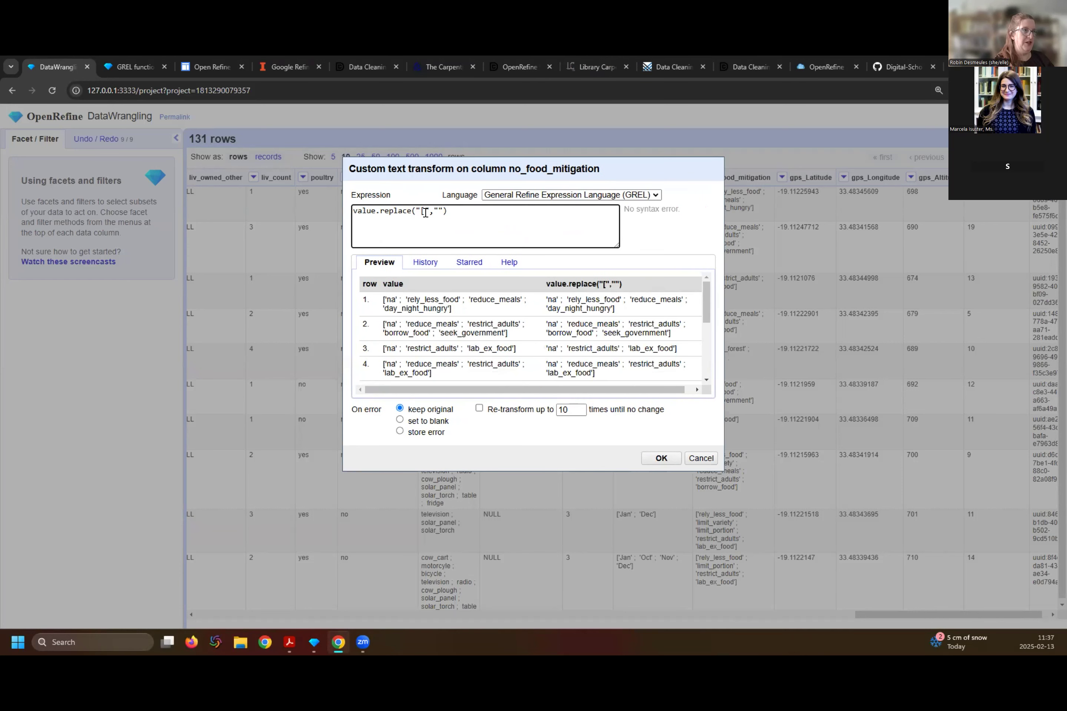
text(.replace)
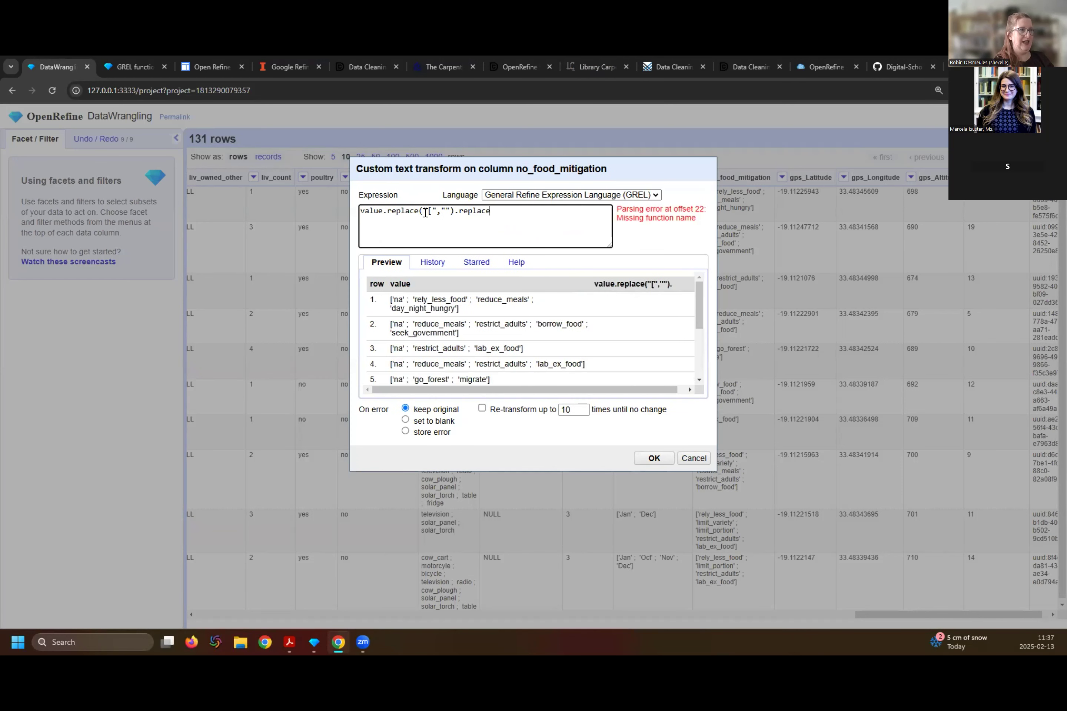
text(()
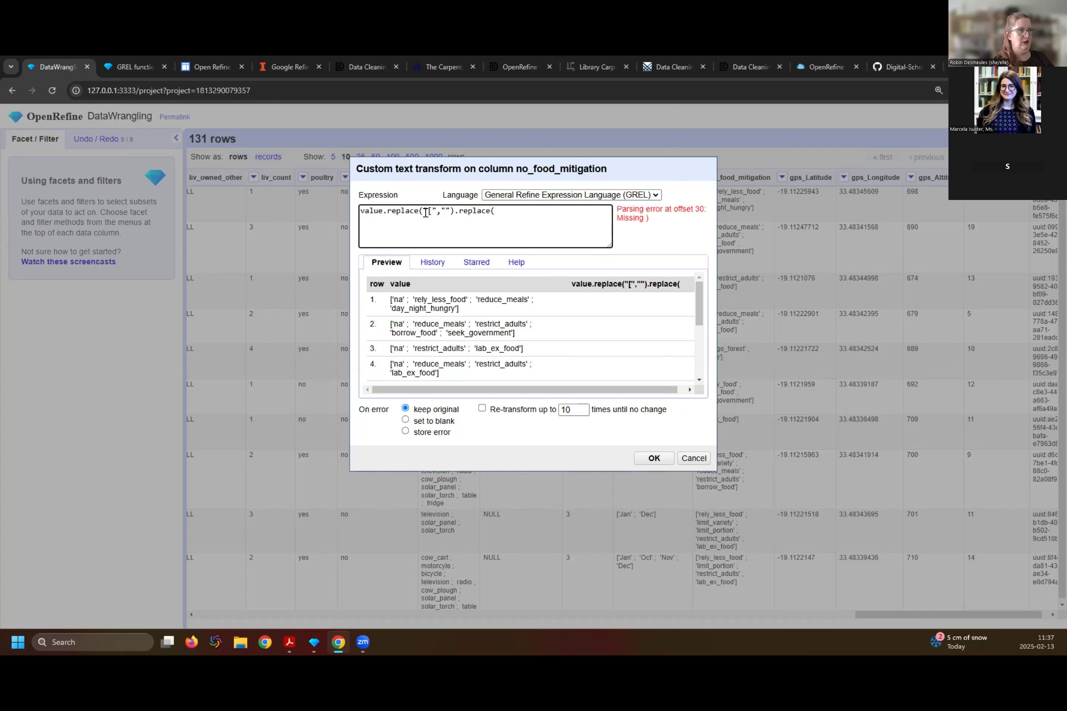
text("')
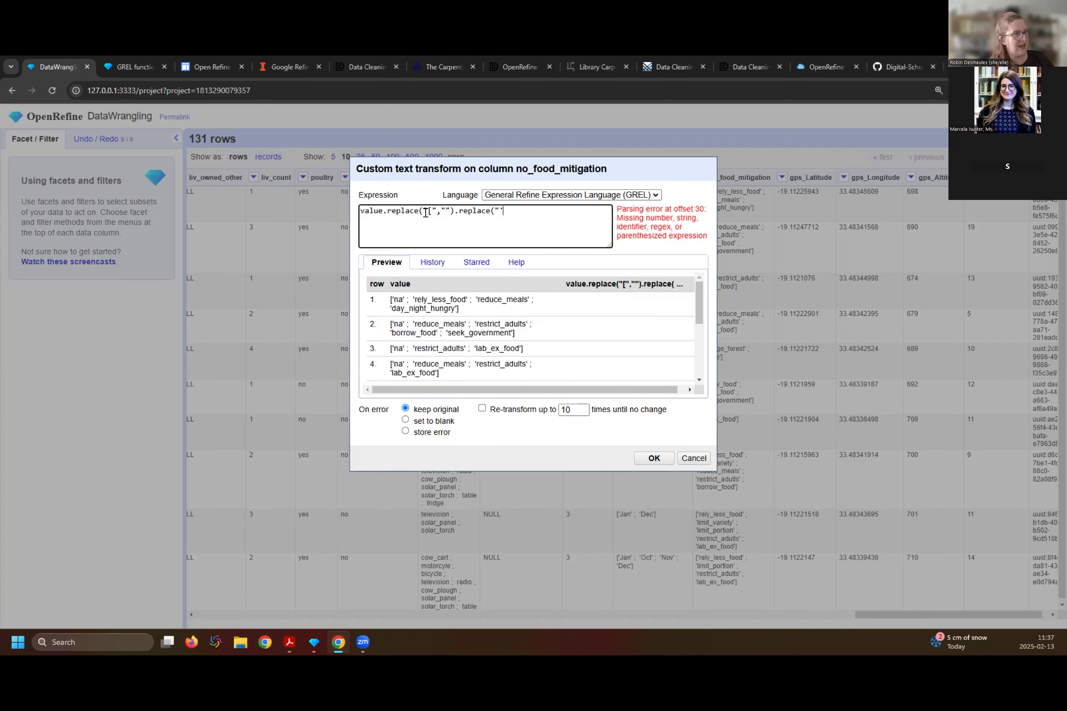
text(","")
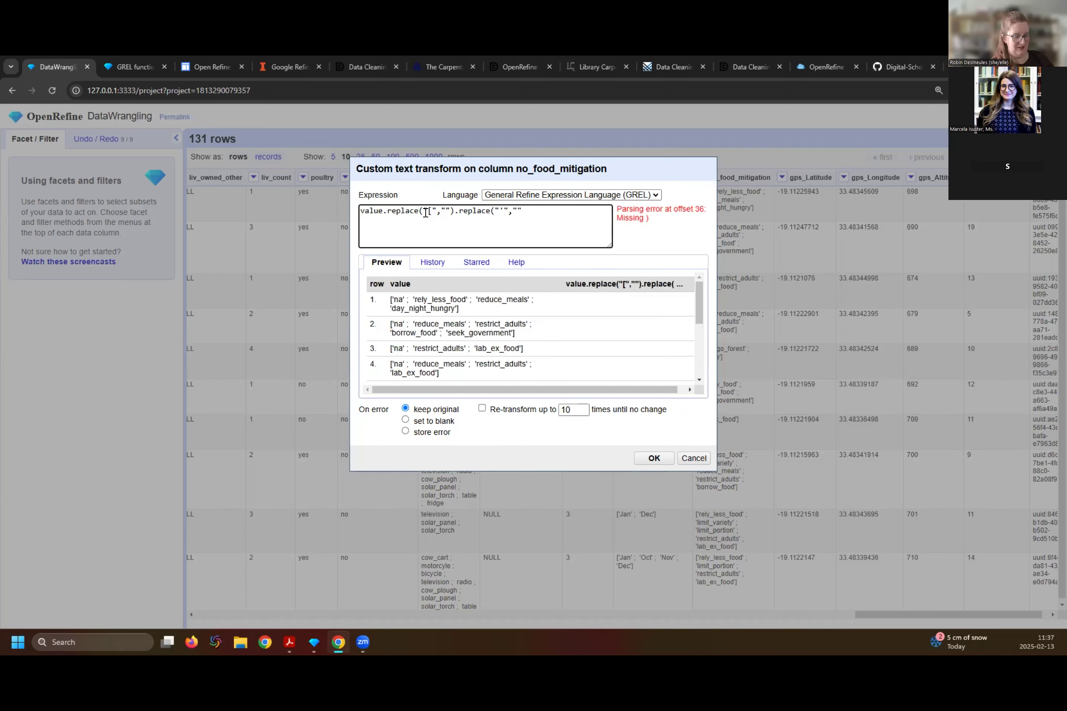
text().)
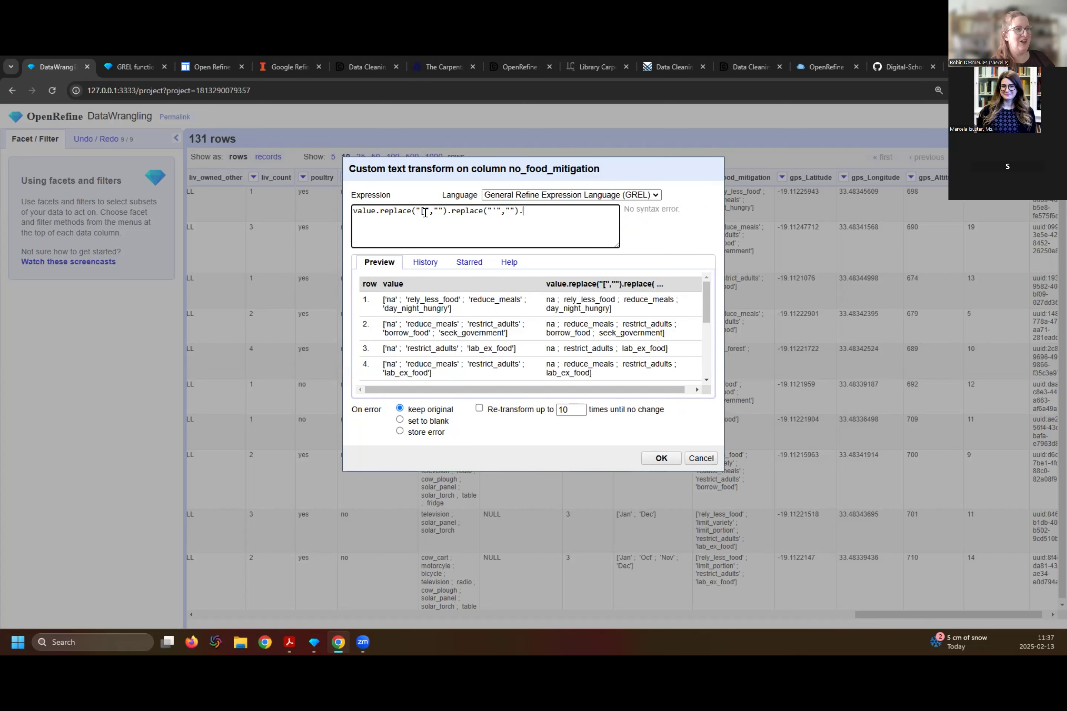
text(replace("]","")
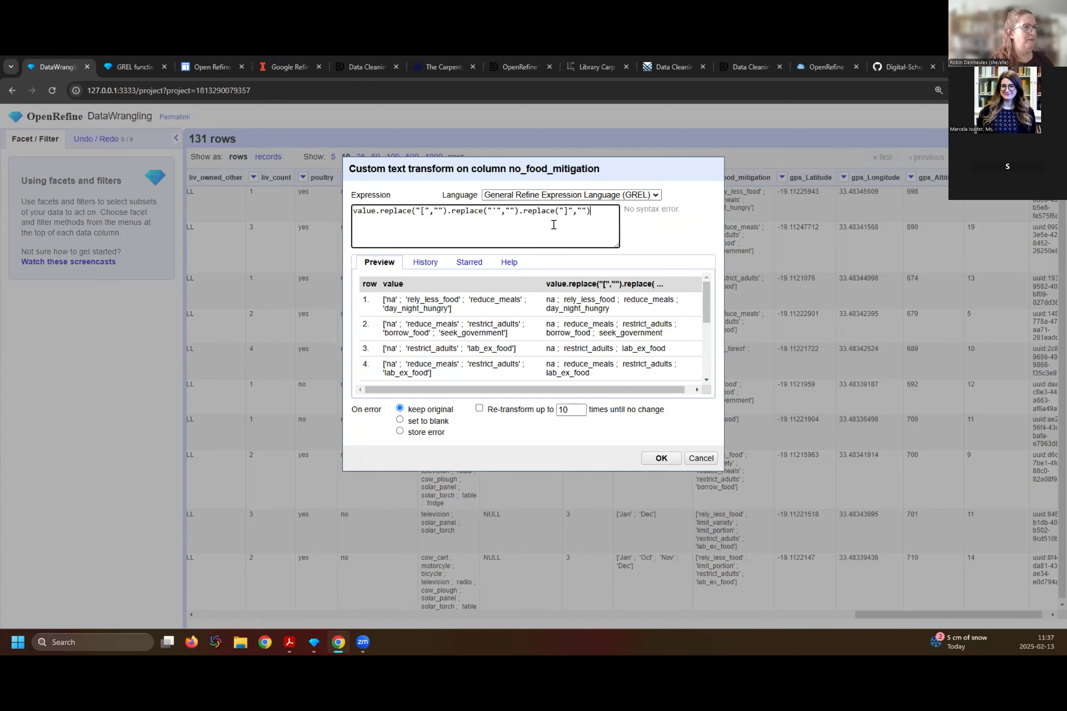
- Chain .replace("'","").replace("]","") onto the expression and apply the transform to the no_food_mitigation column
click(661, 457)
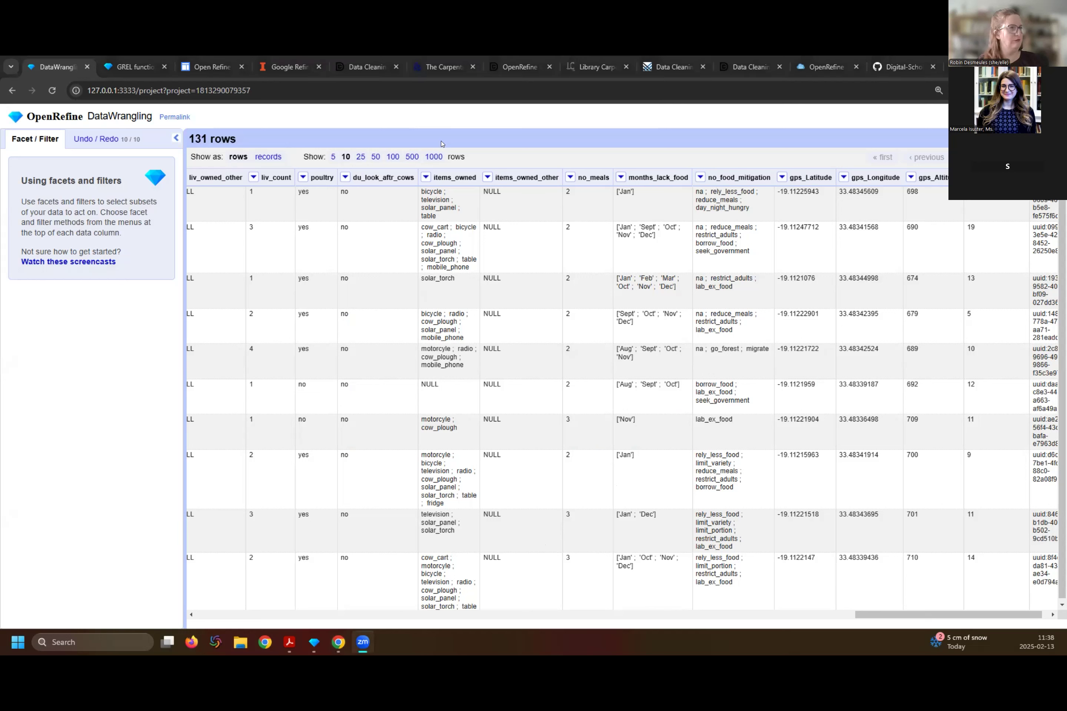
- Try to split the items_owned values at semicolons with a custom text transform using the expression value.split(";")
click(449, 167)
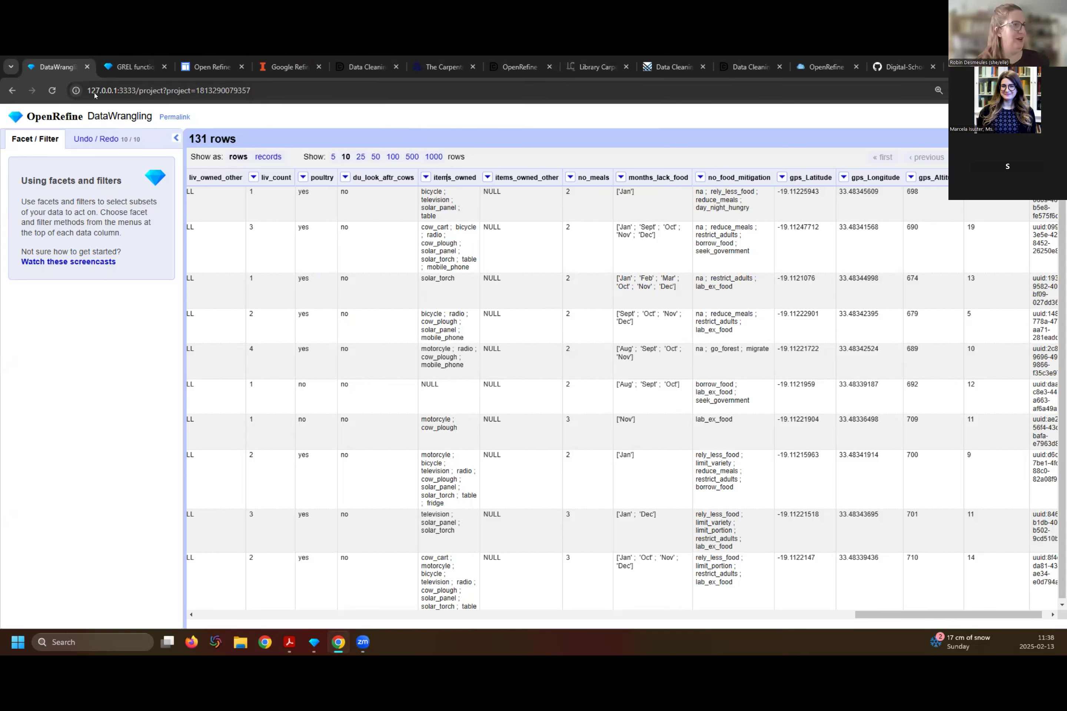
click(426, 178)
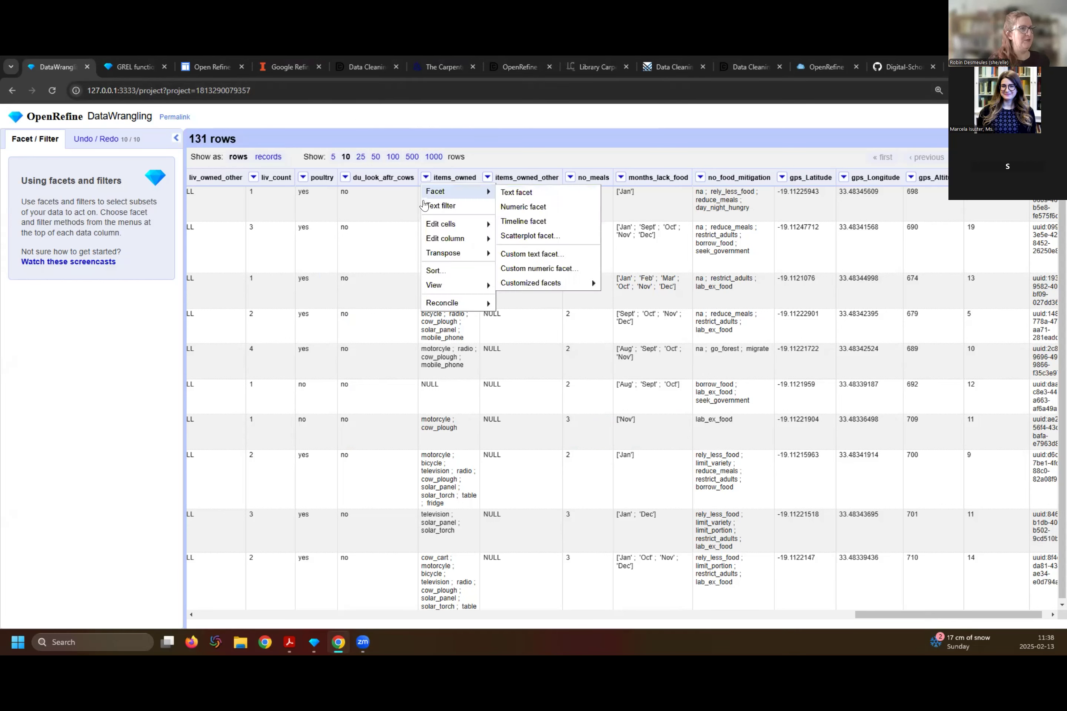
mouse_move(459, 239)
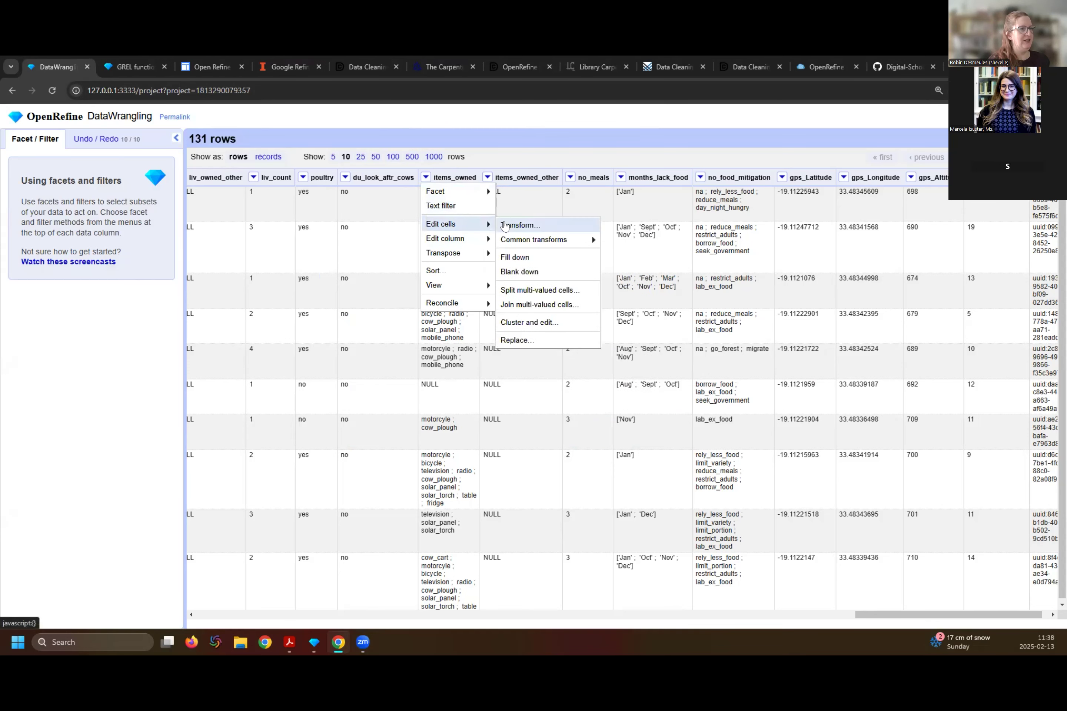
click(505, 224)
click(387, 207)
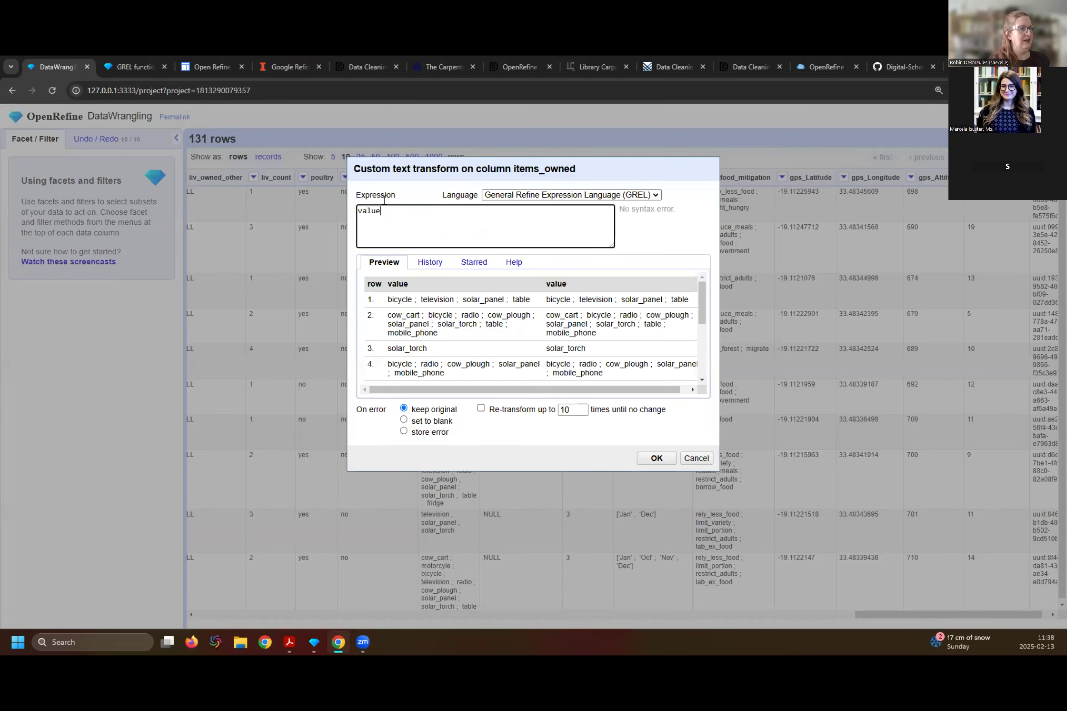
text(.split)
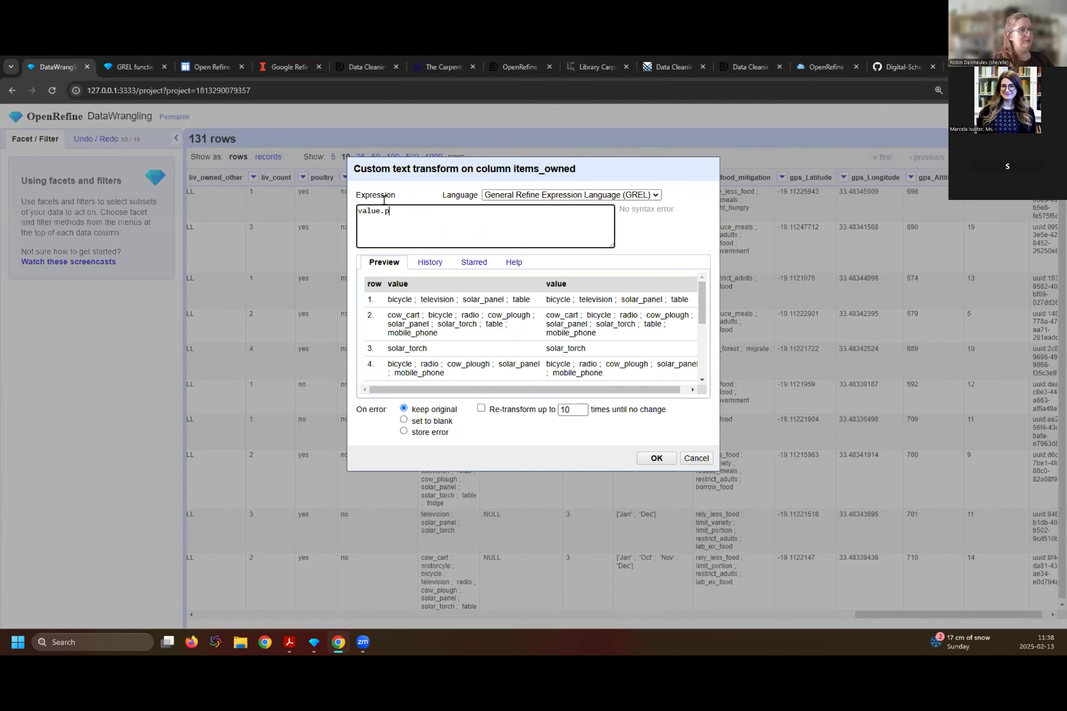
text(()
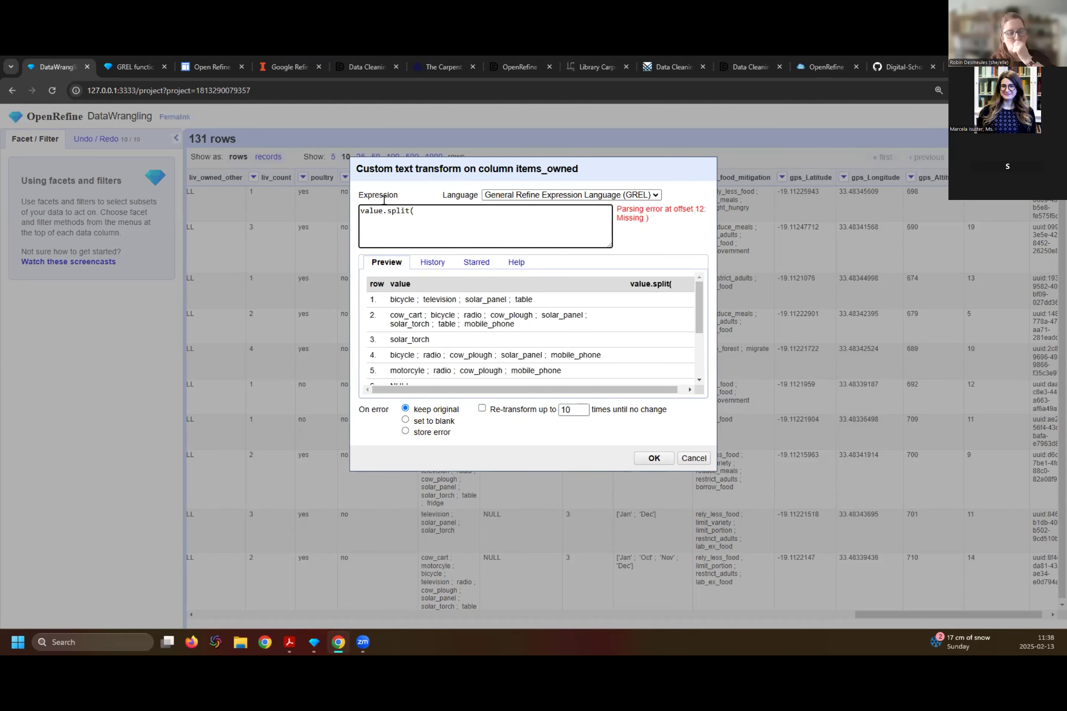
text(;)
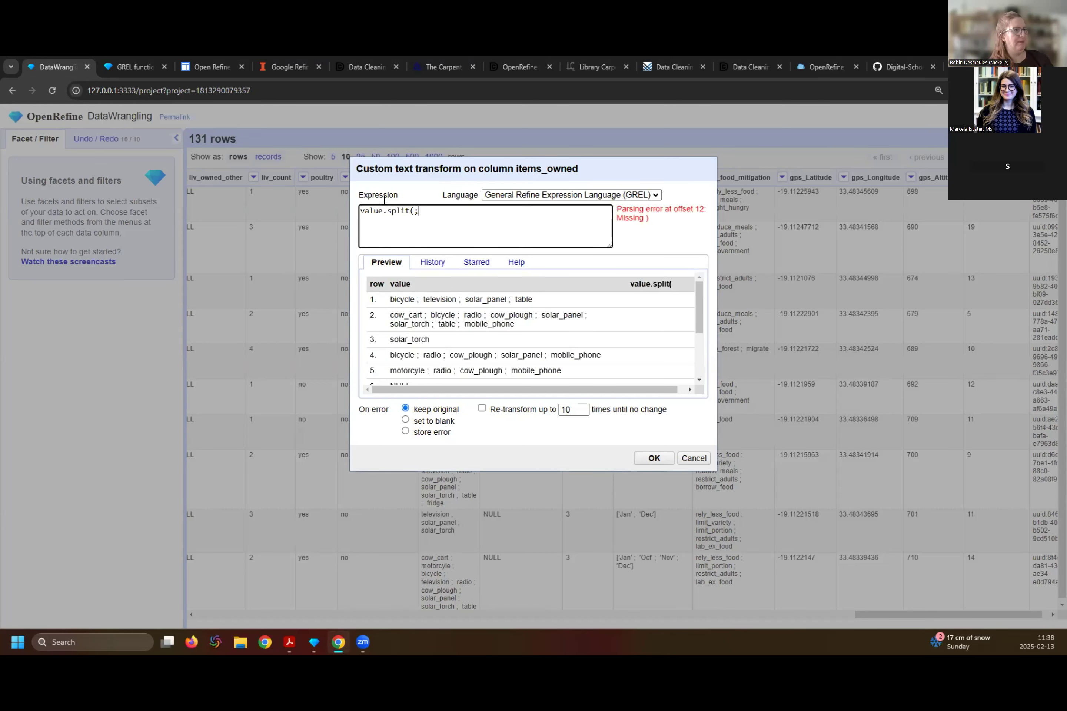
key(BackSpace)
text(";")
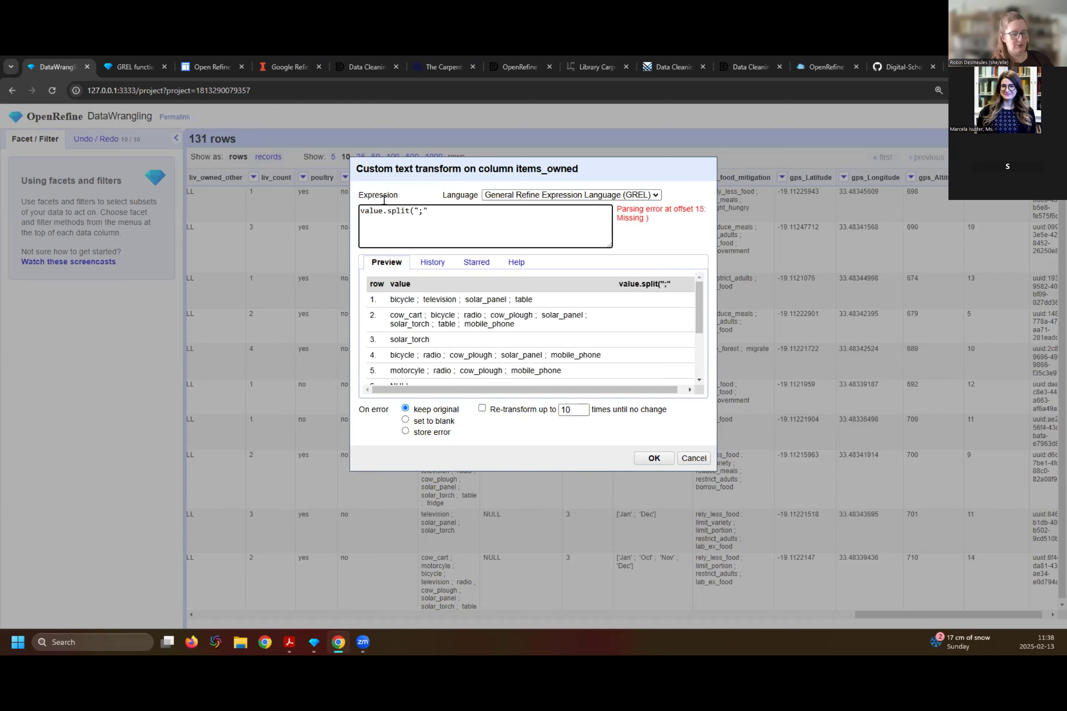
text())
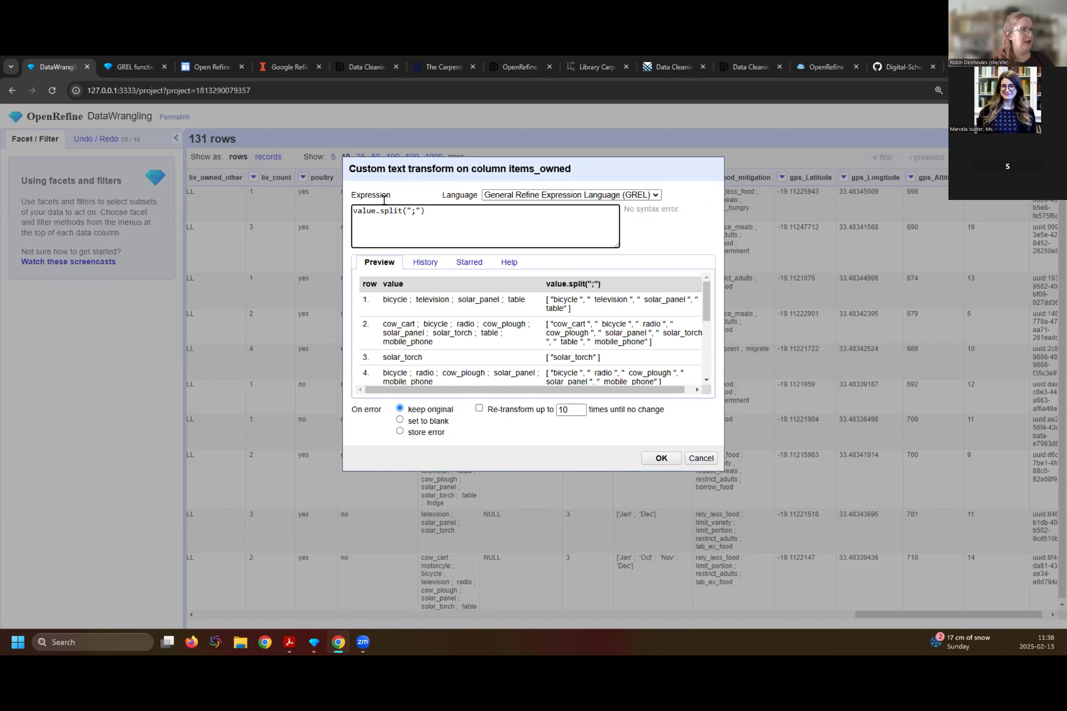
click(658, 460)
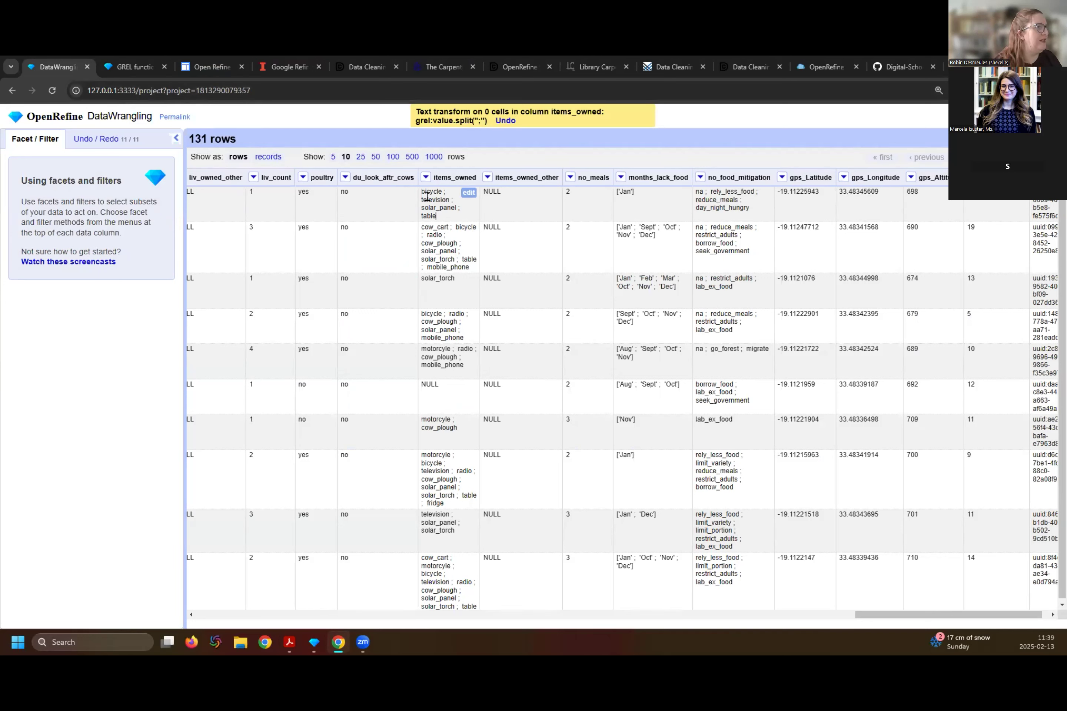
- Apply the value.split(";") text transform to the items_owned column once more
click(425, 177)
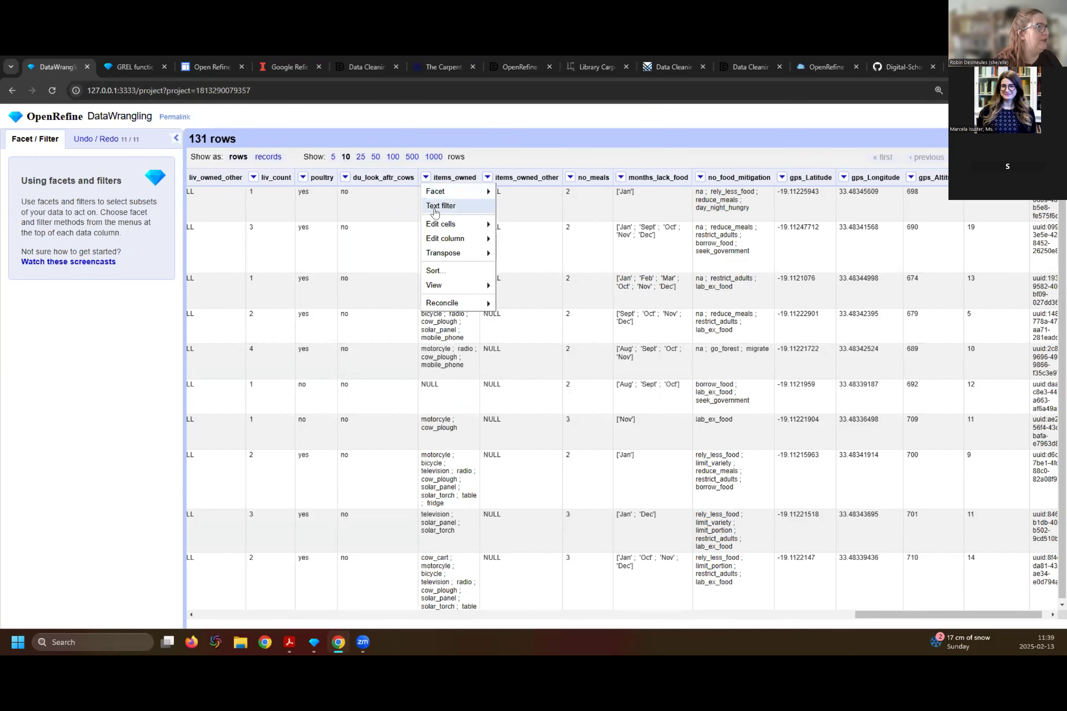
mouse_move(441, 223)
mouse_move(531, 238)
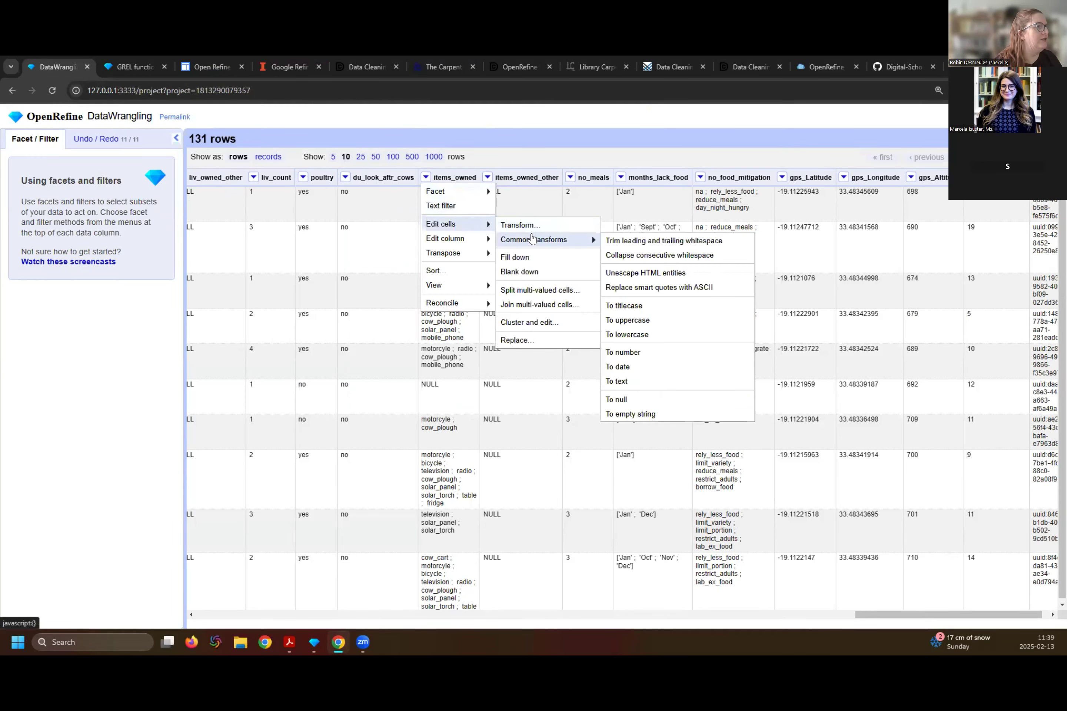
click(529, 225)
click(383, 213)
text(.spli)
text(c)
key(BackSpace)
key(BackSpace)
key(BackSpace)
key(BackSpace)
text(split)
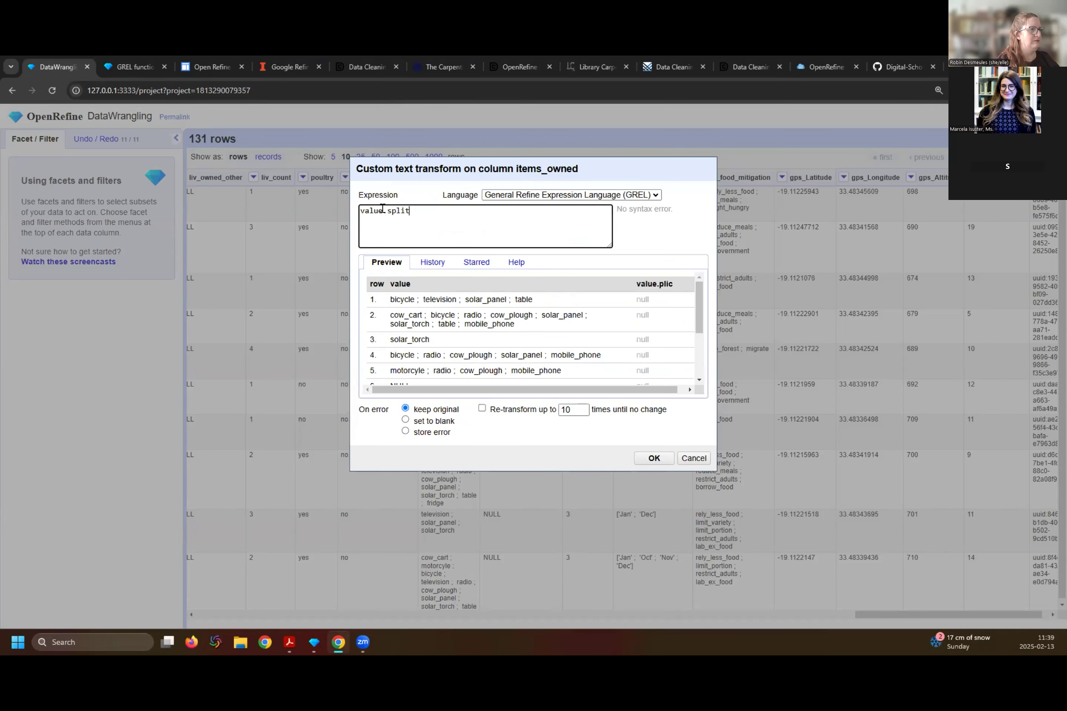
text((";"))
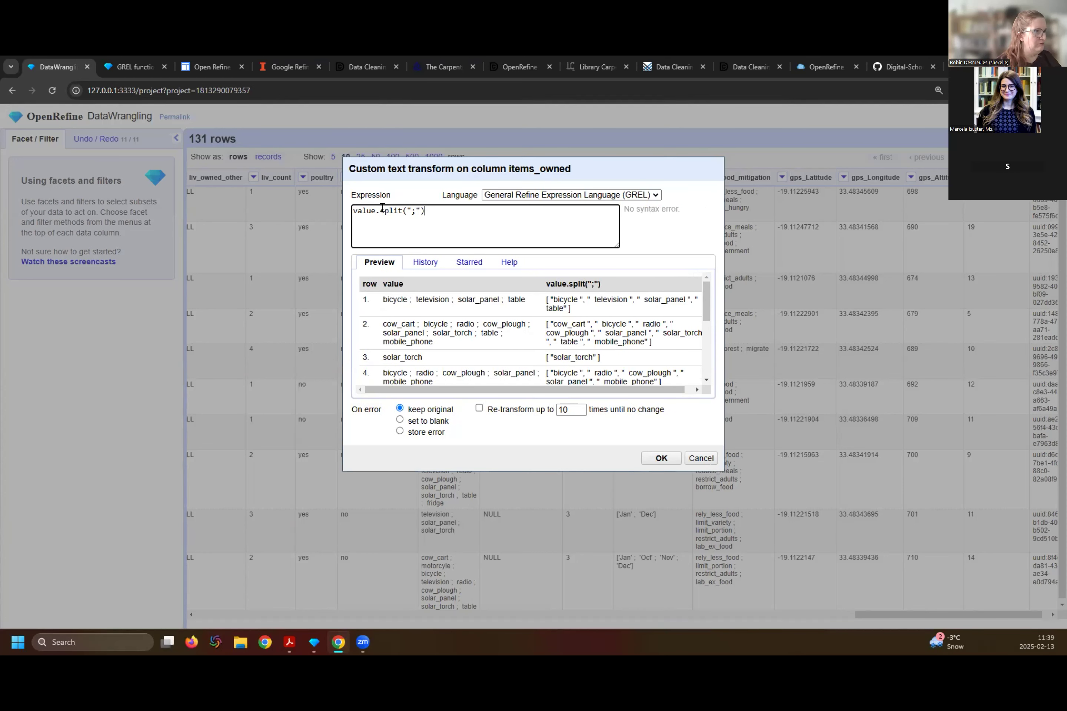
click(656, 457)
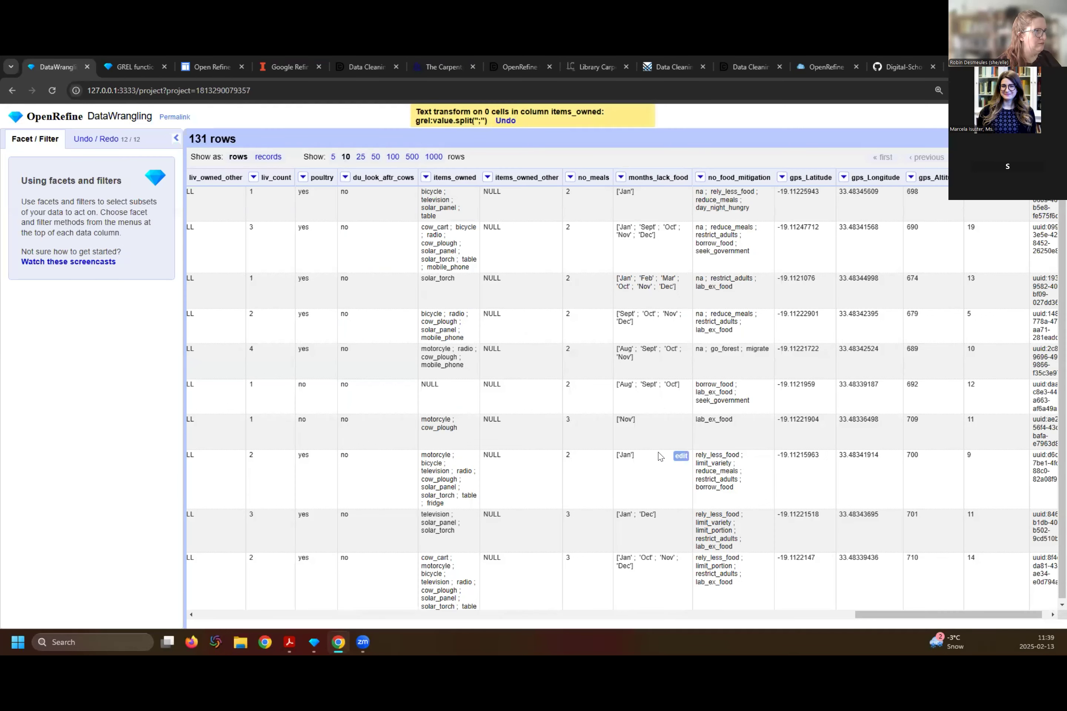
- Check the items_owned values in a text facet and remove the facet again
click(426, 178)
mouse_move(444, 189)
click(514, 192)
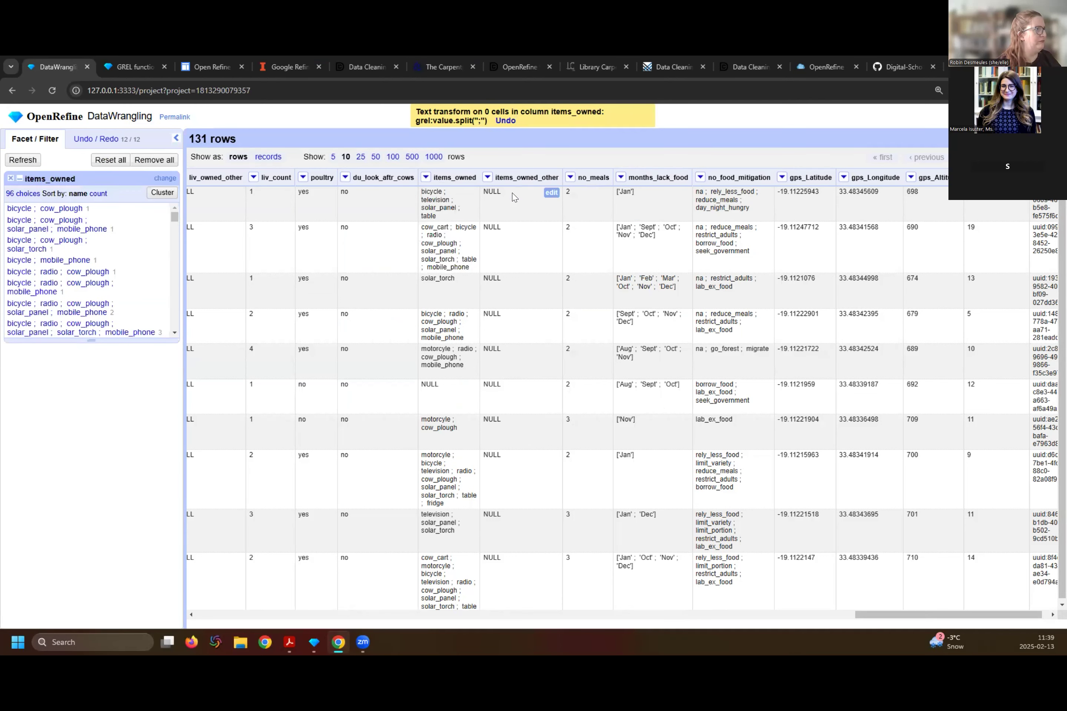
click(12, 179)
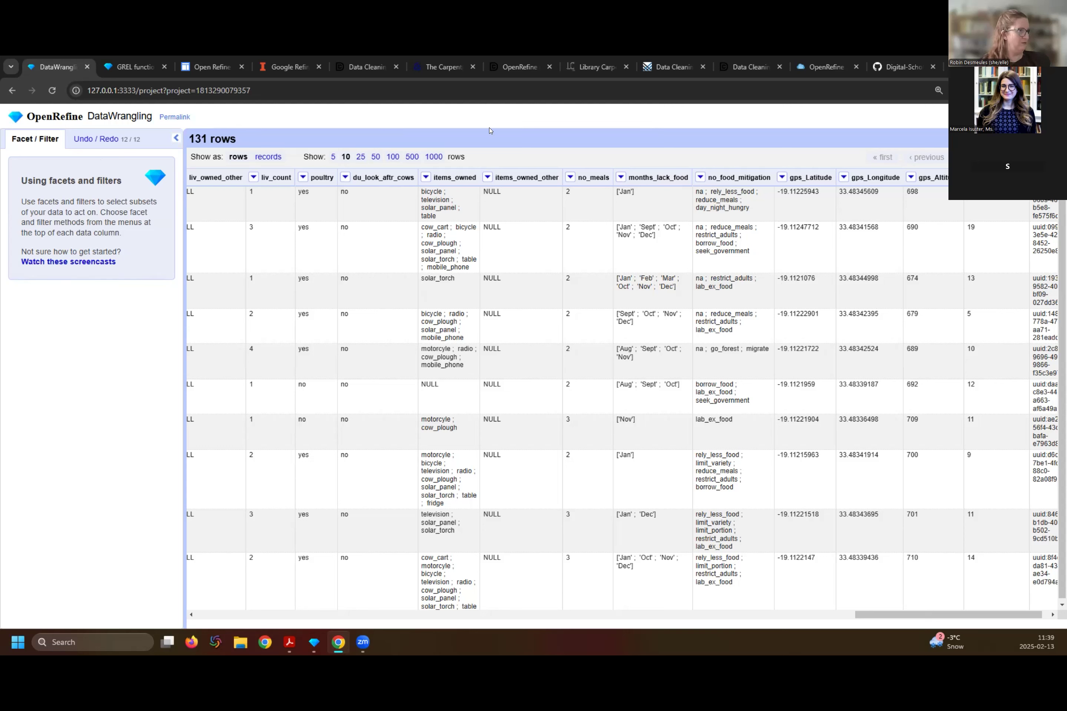
- Apply a custom text transform with the GREL expression value.split(";") to the items_owned column
click(426, 178)
mouse_move(424, 188)
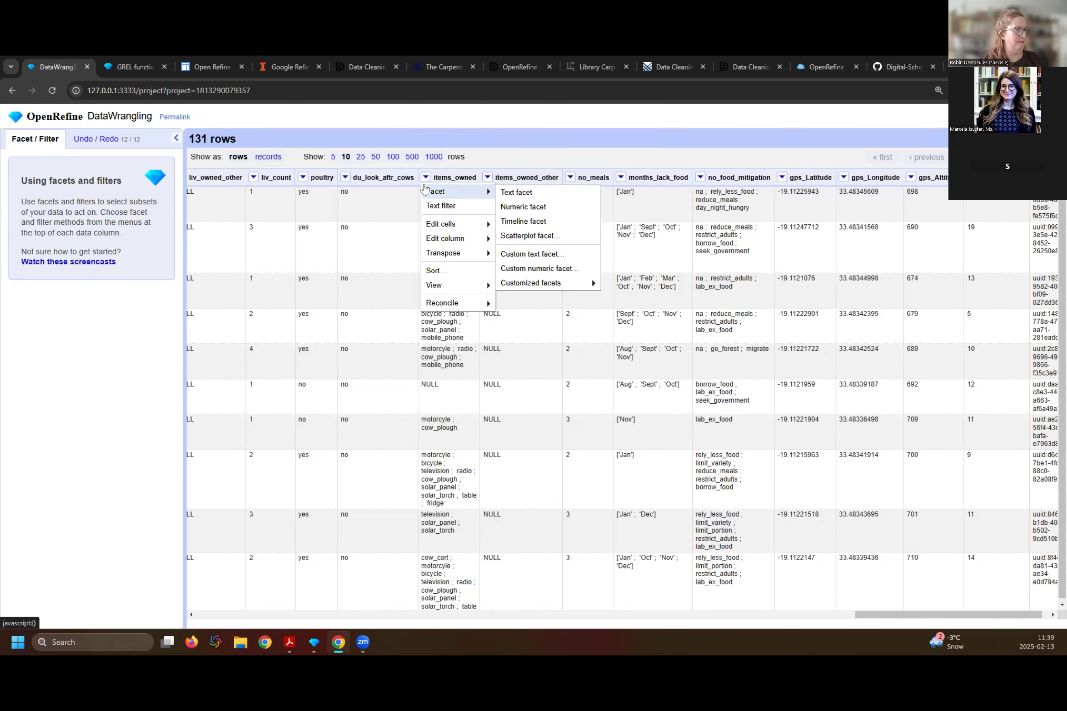
mouse_move(439, 225)
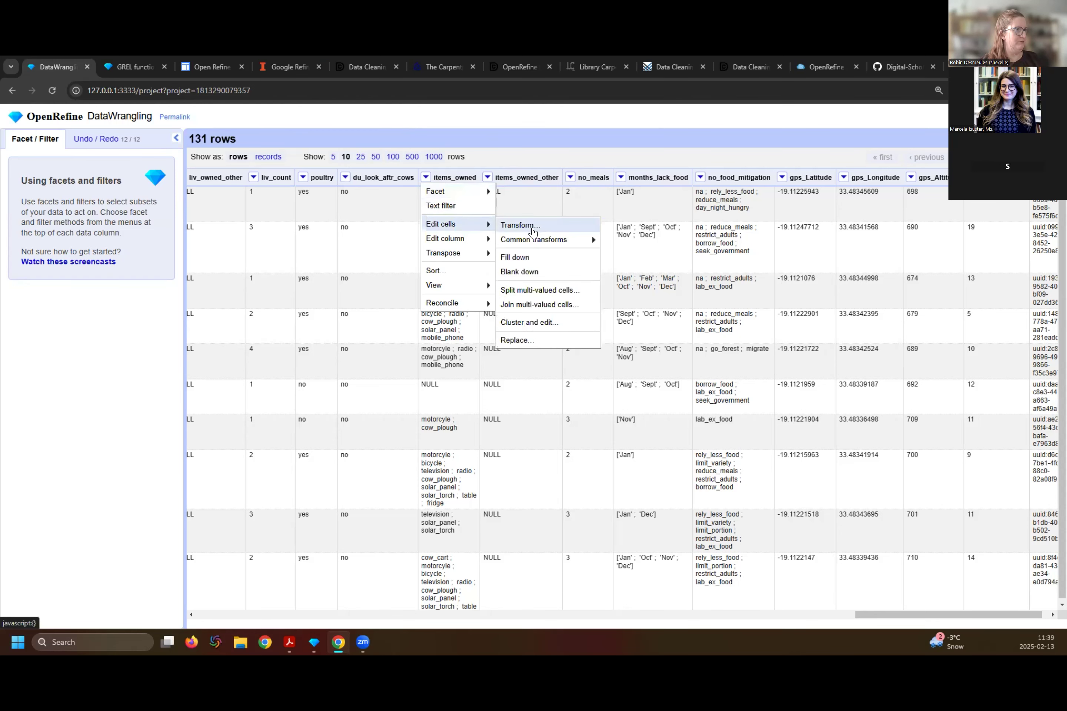
click(520, 225)
click(486, 214)
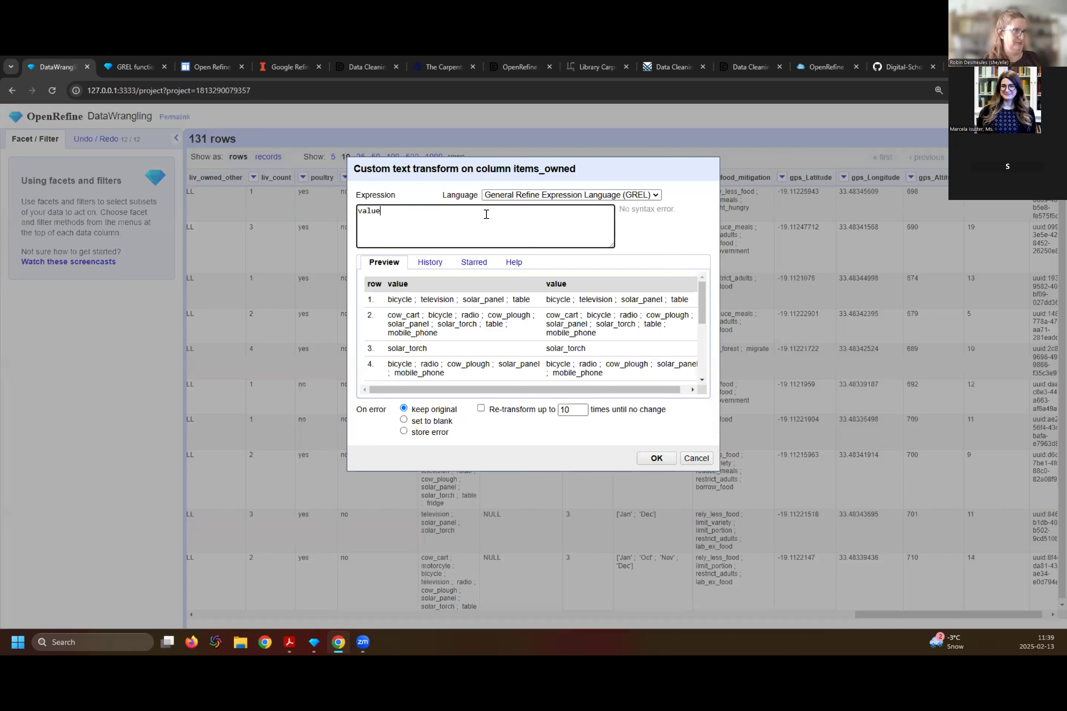
text(.split)
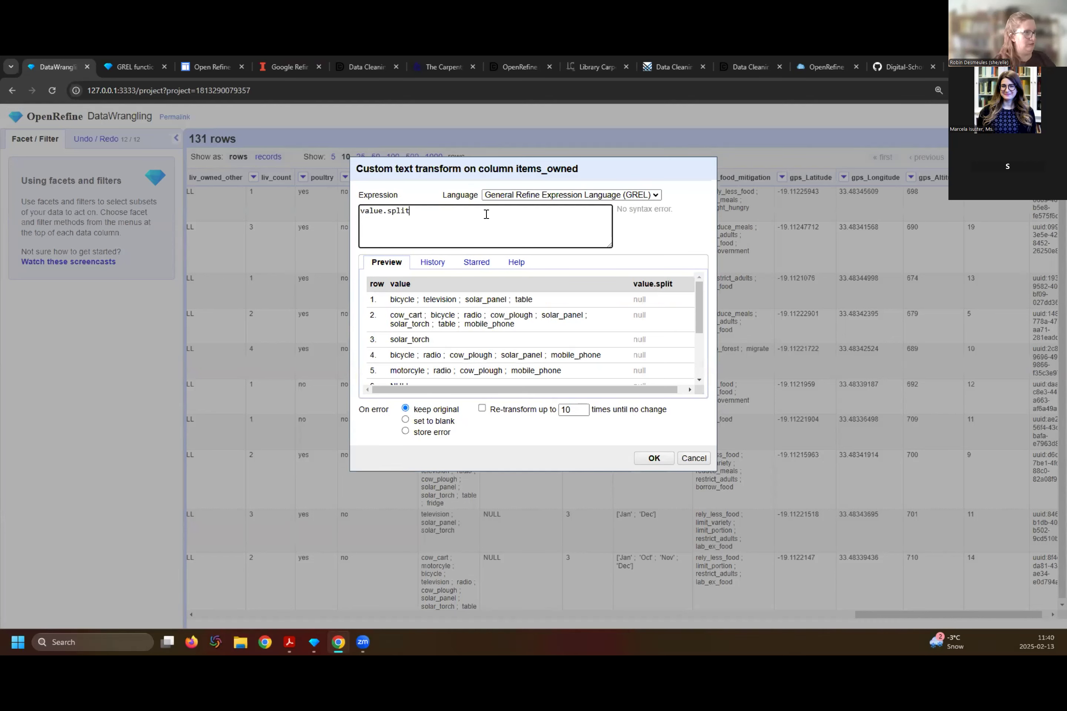
text((";")
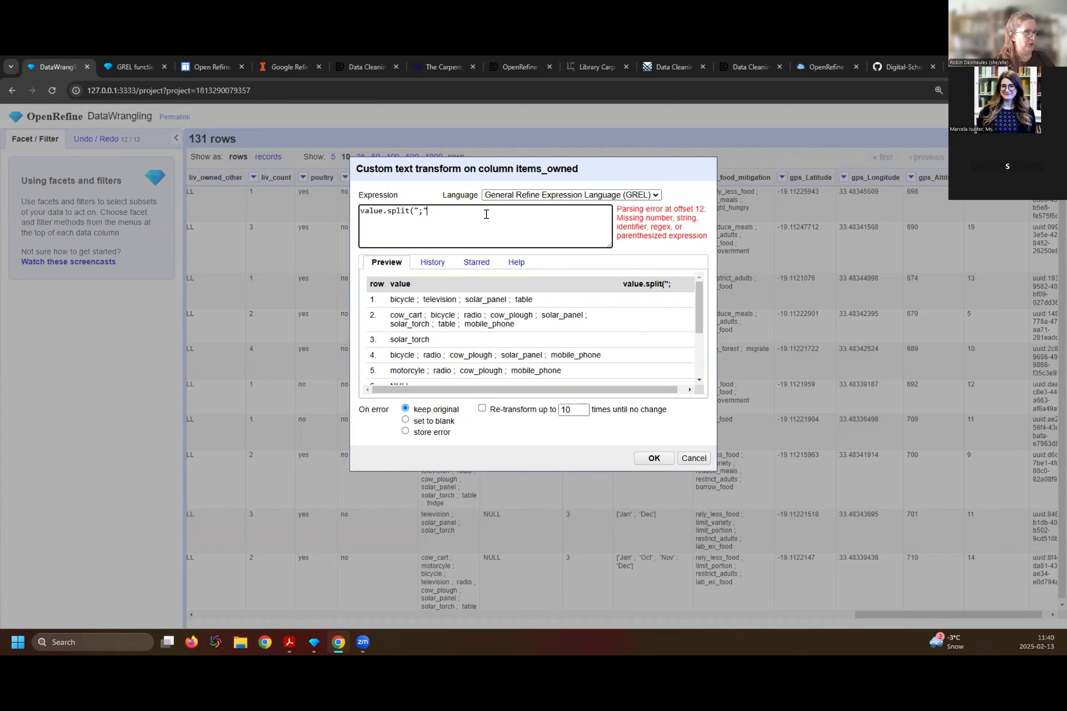
text())
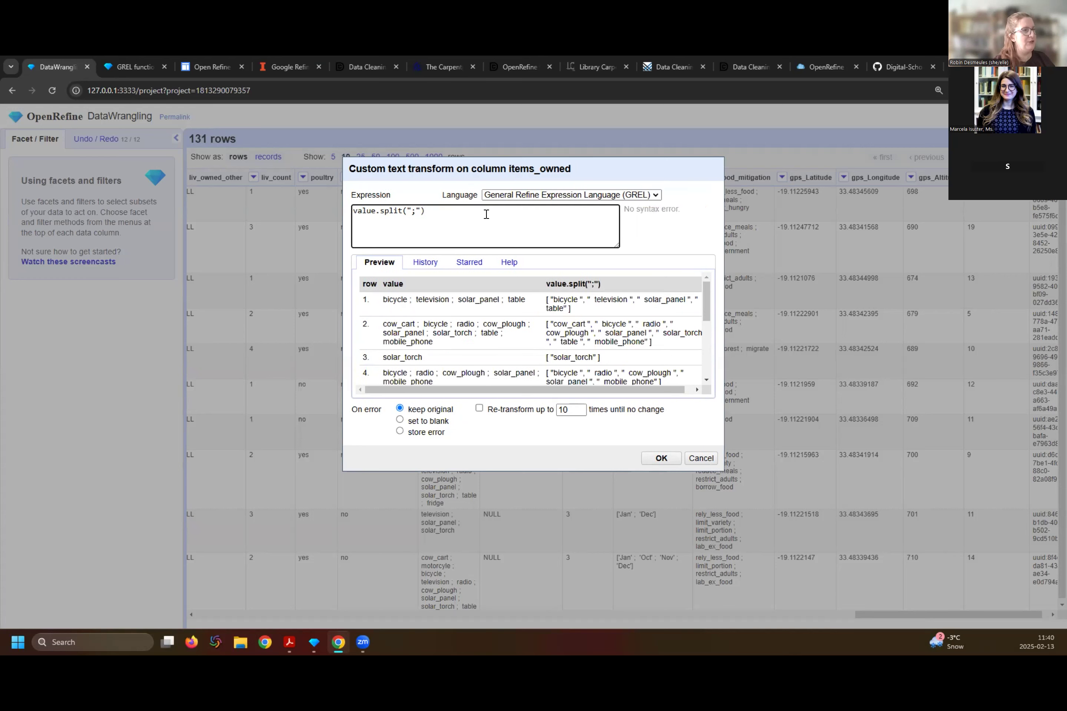
click(651, 461)
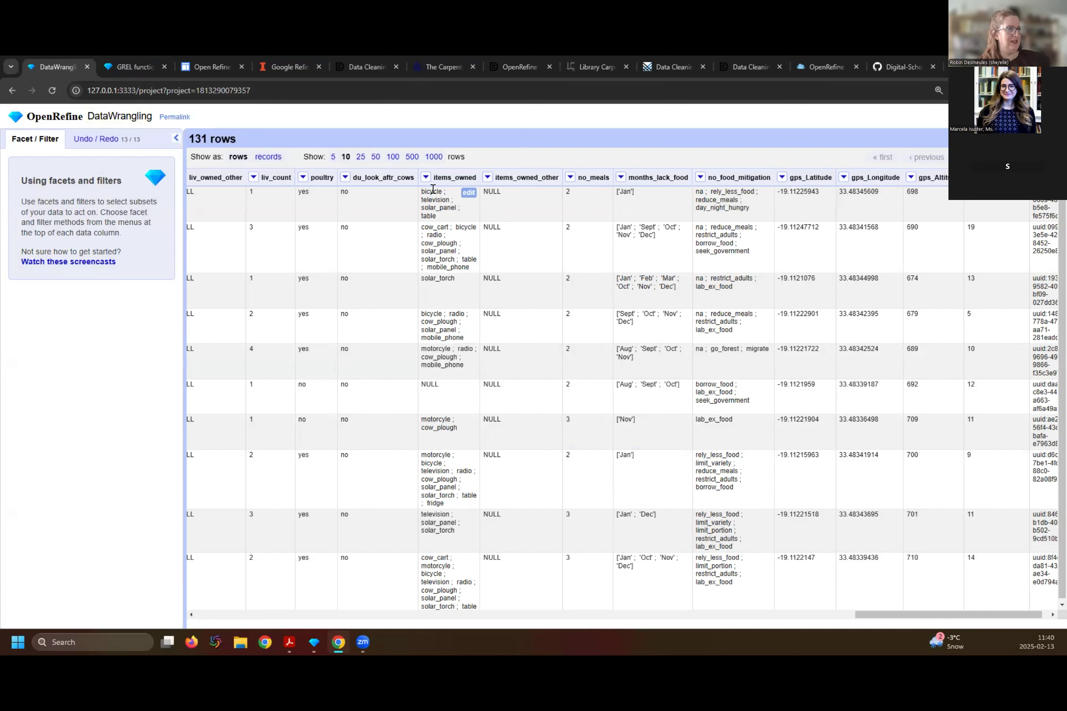
- Split the multi-valued cells of the items_owned column by separator, using a semicolon as the separator
click(425, 177)
mouse_move(441, 227)
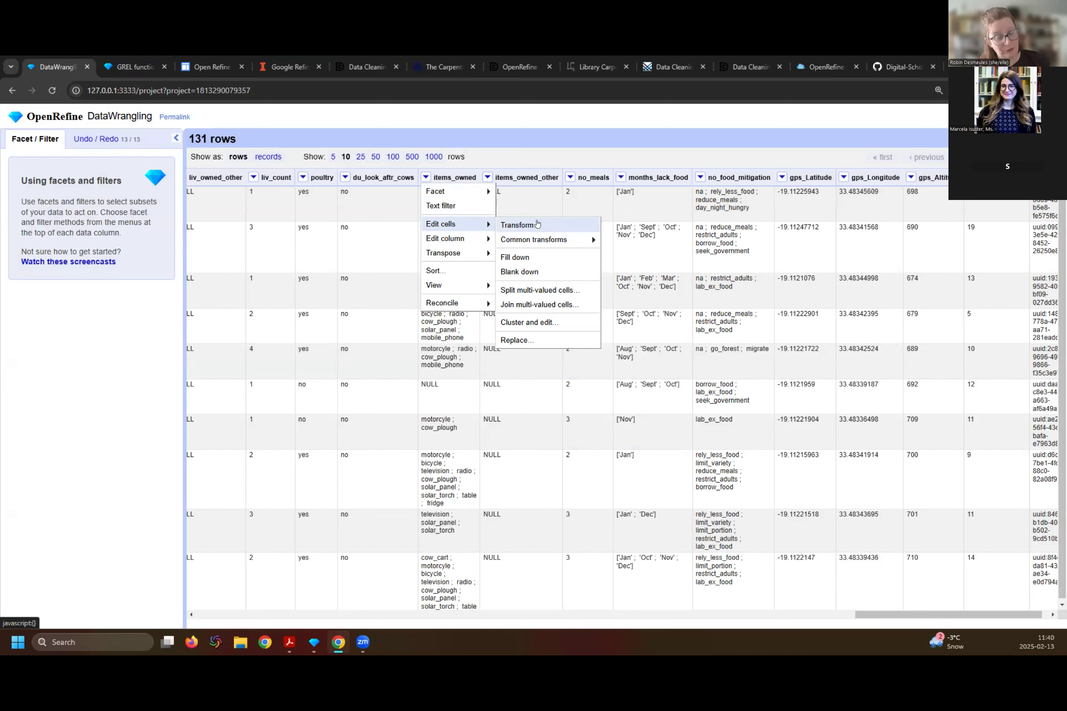
click(549, 288)
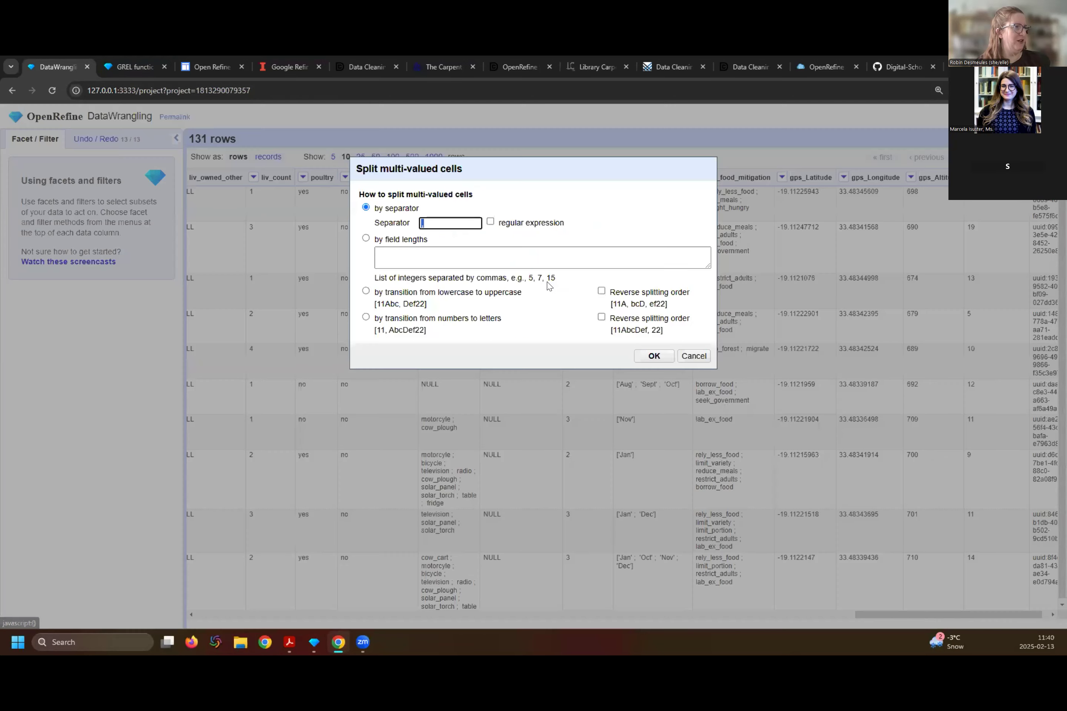
click(438, 218)
key(BackSpace)
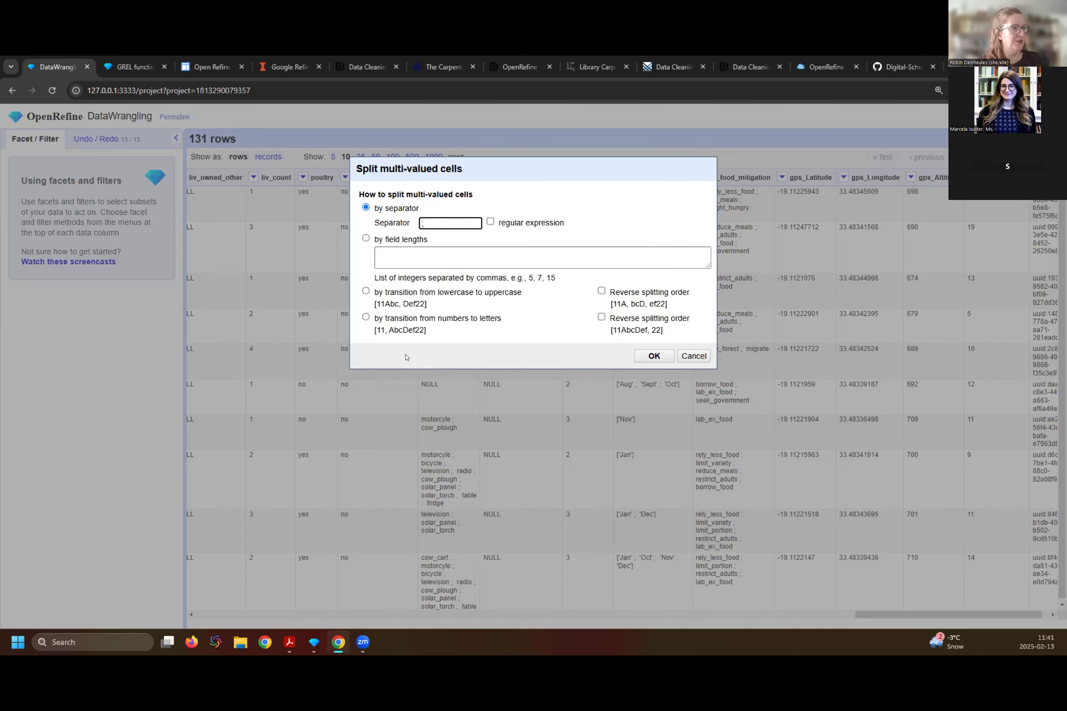
click(654, 356)
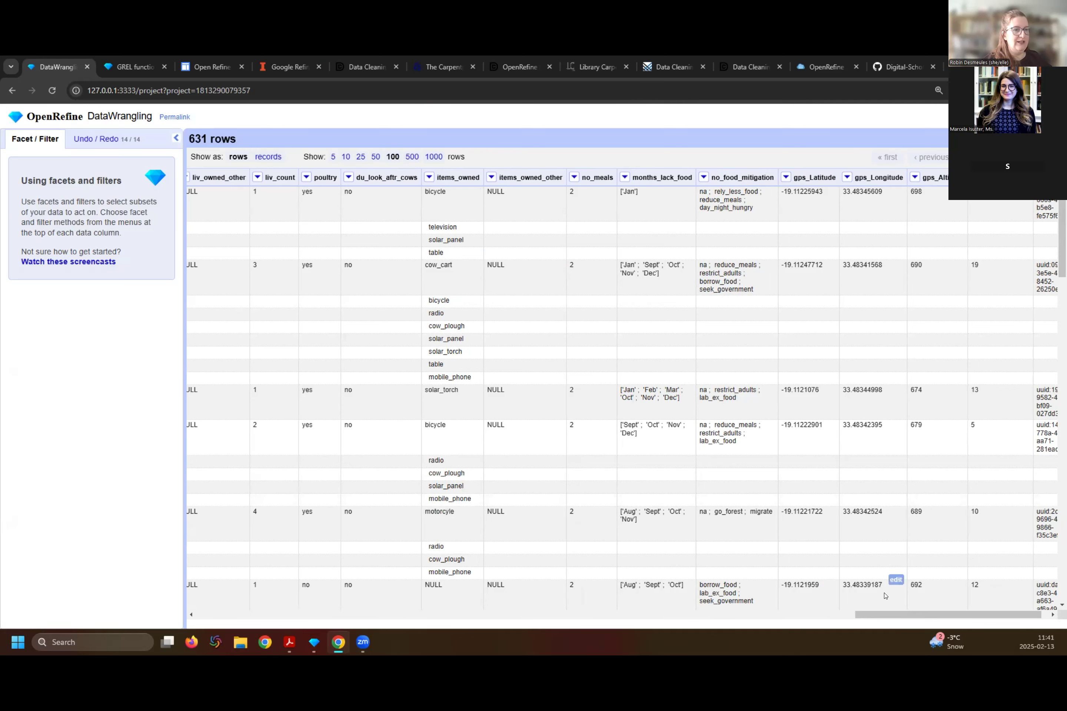
- Create a text facet on the items_owned column and enlarge it to show more of the individual items
drag(885, 619, 796, 612)
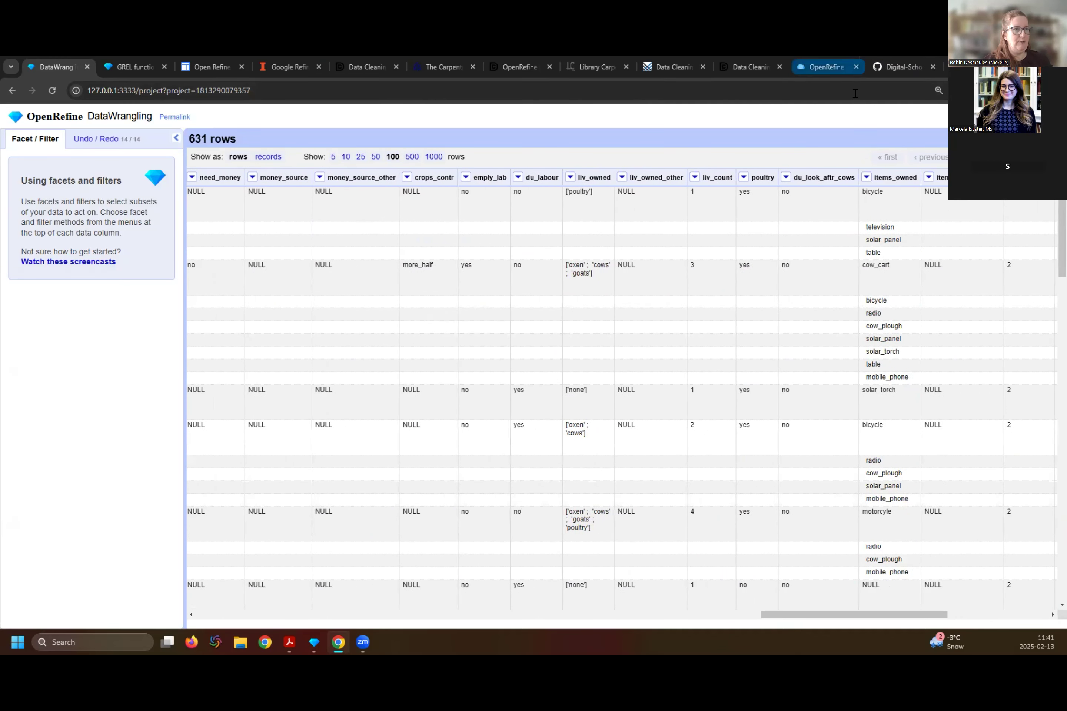
click(866, 178)
mouse_move(877, 192)
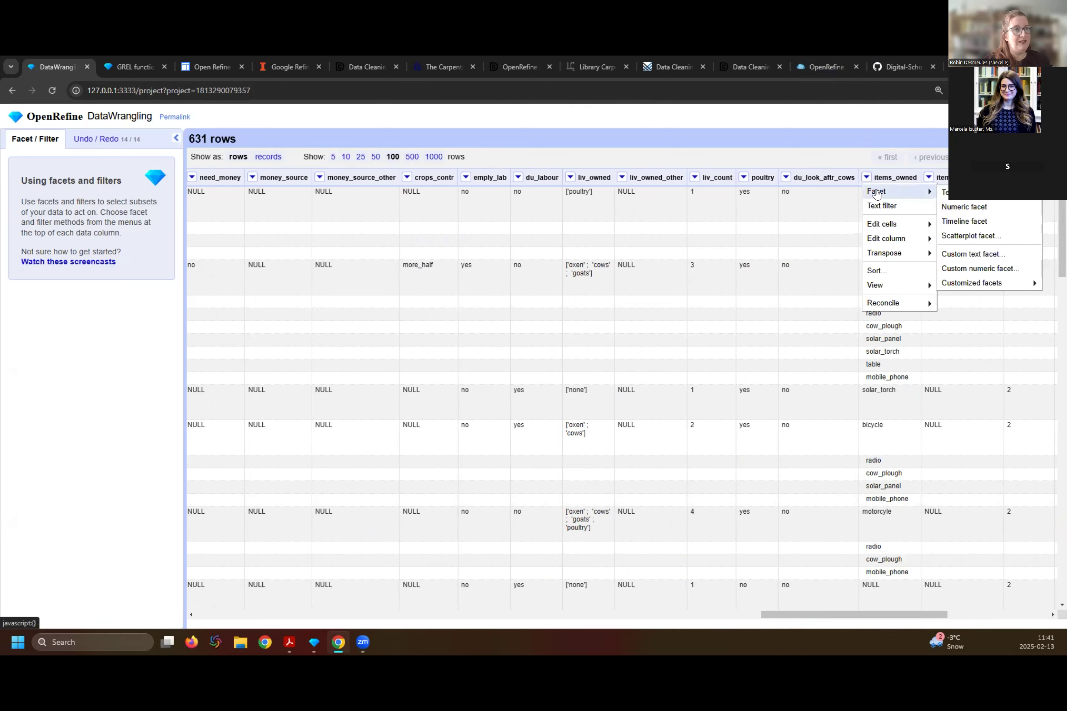
click(954, 193)
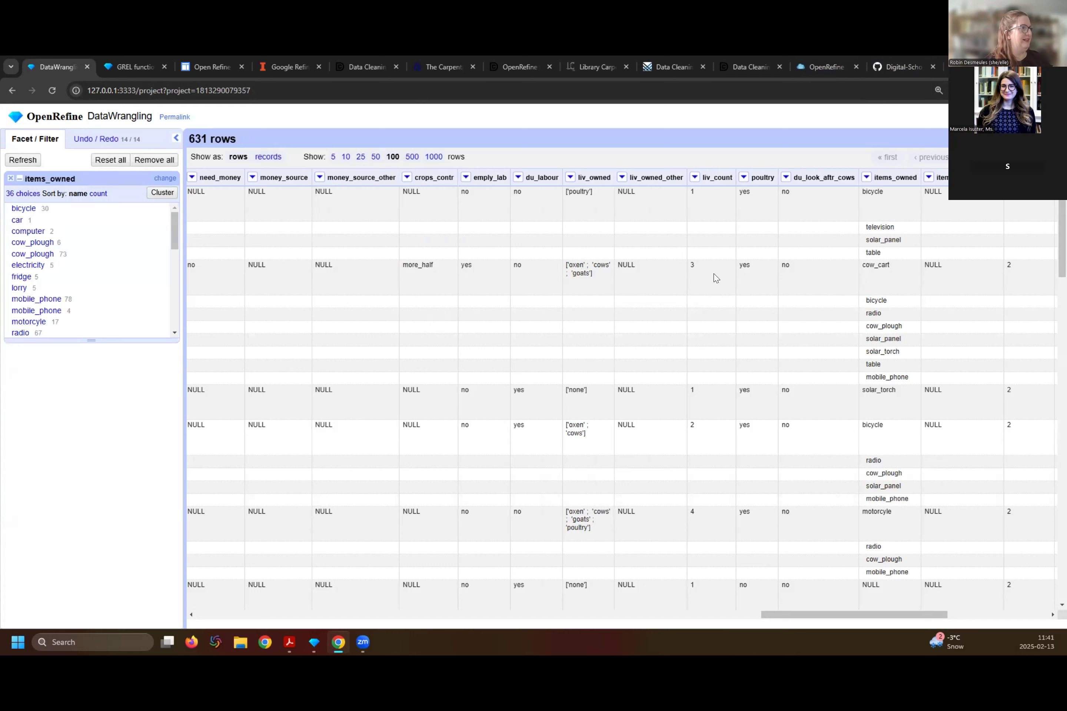
drag(78, 340, 84, 408)
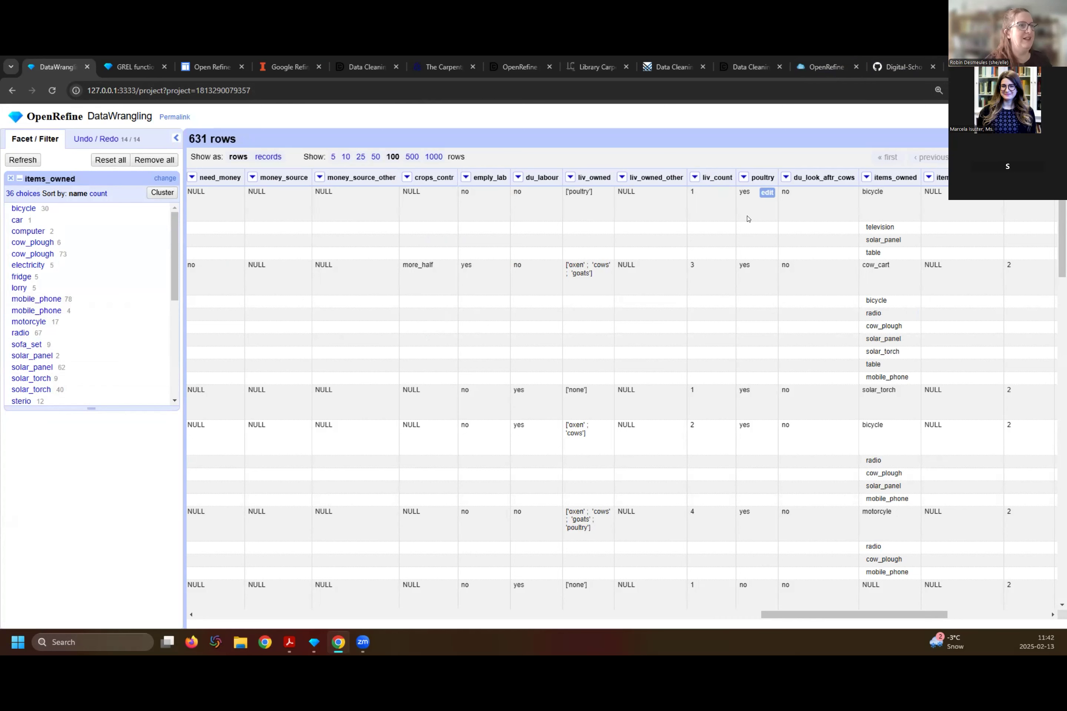
- Split the multi-valued cells of the no_food_mitigation column by the semicolon separator
drag(820, 618, 897, 620)
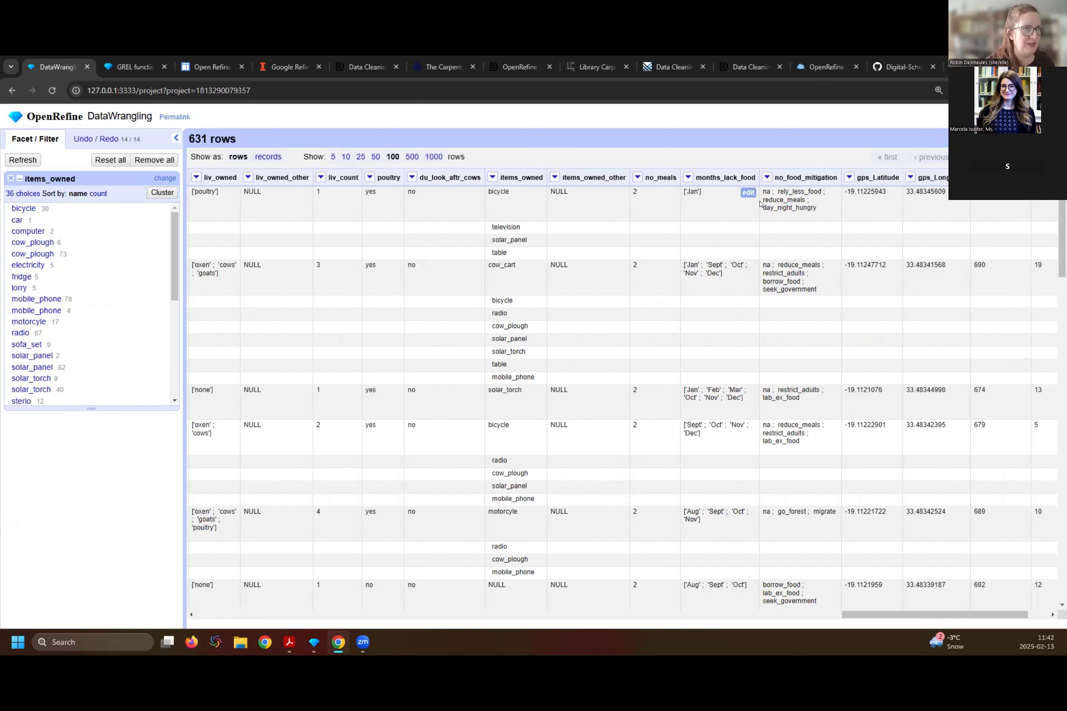
click(765, 178)
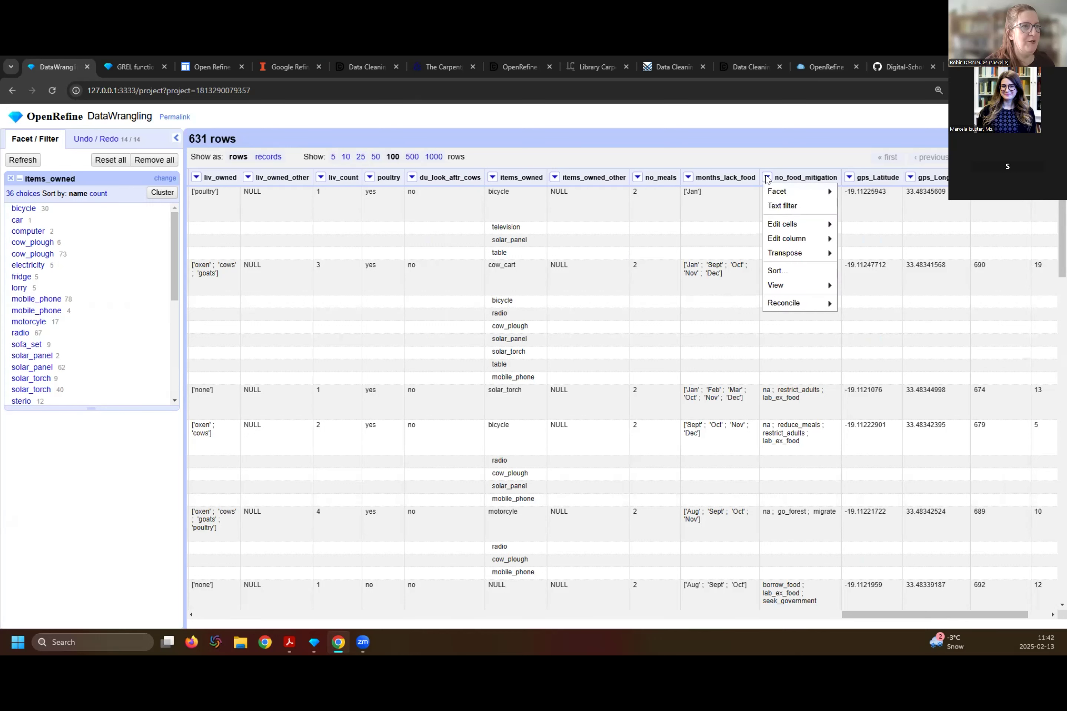
mouse_move(773, 223)
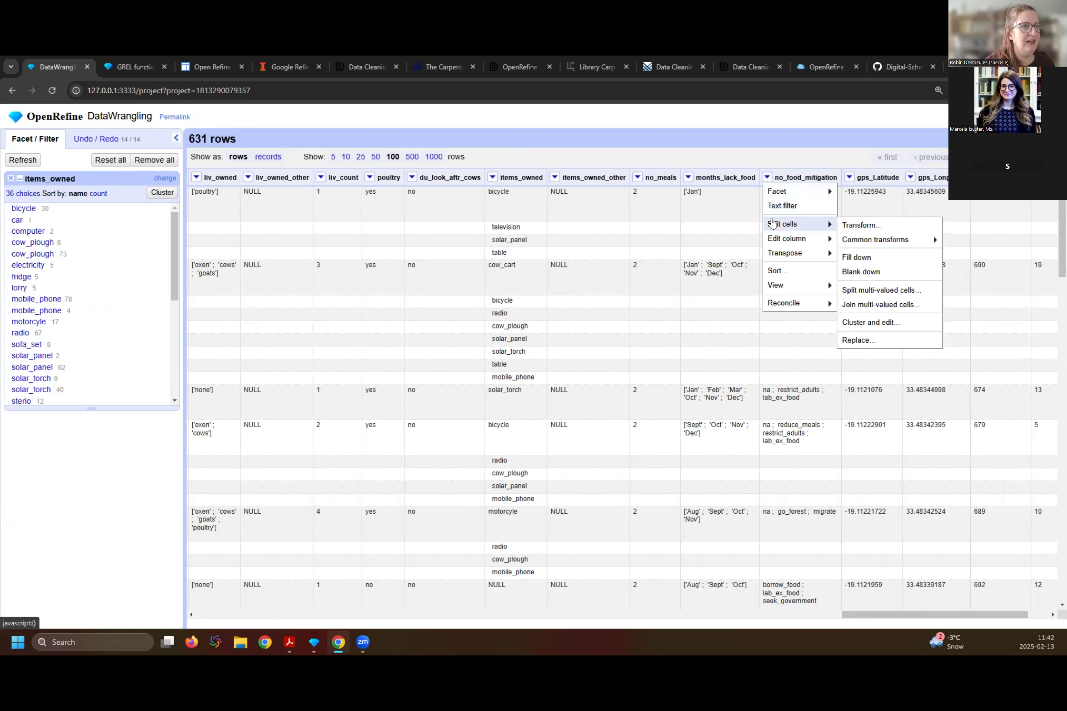
click(882, 290)
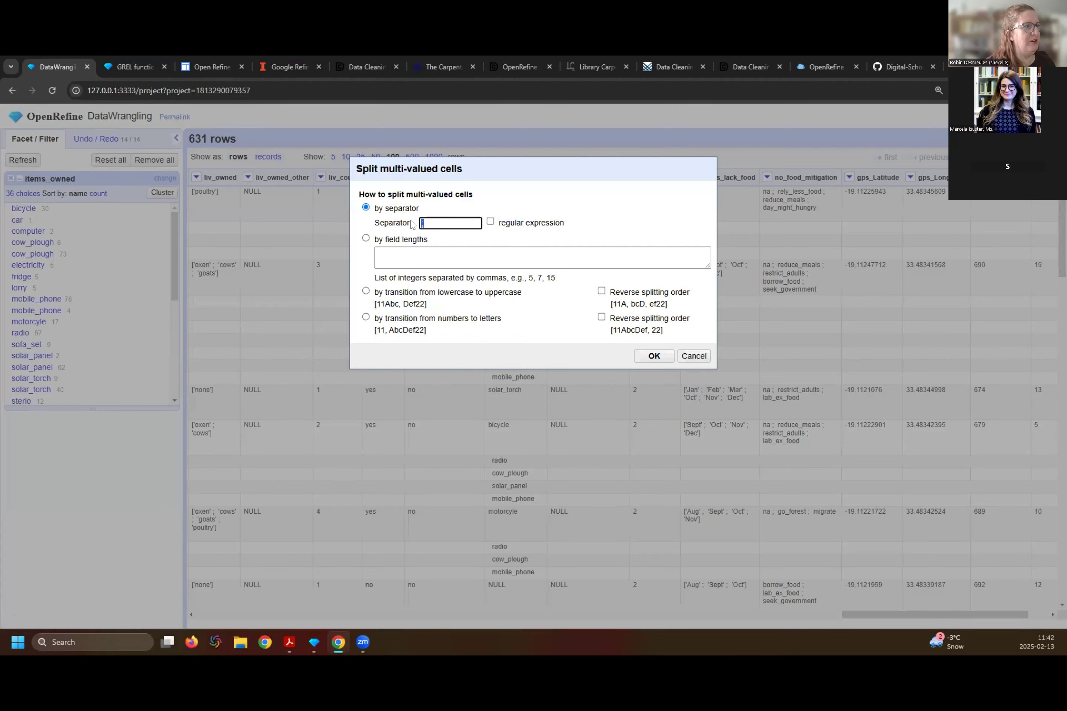
click(654, 356)
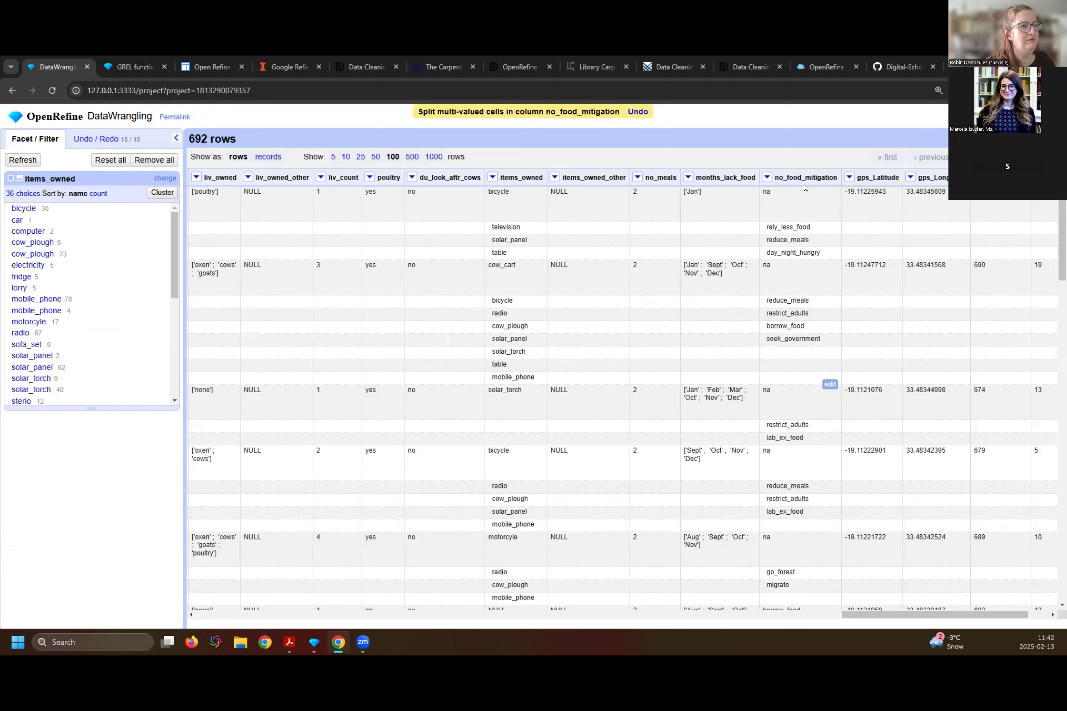
drag(792, 565, 786, 610)
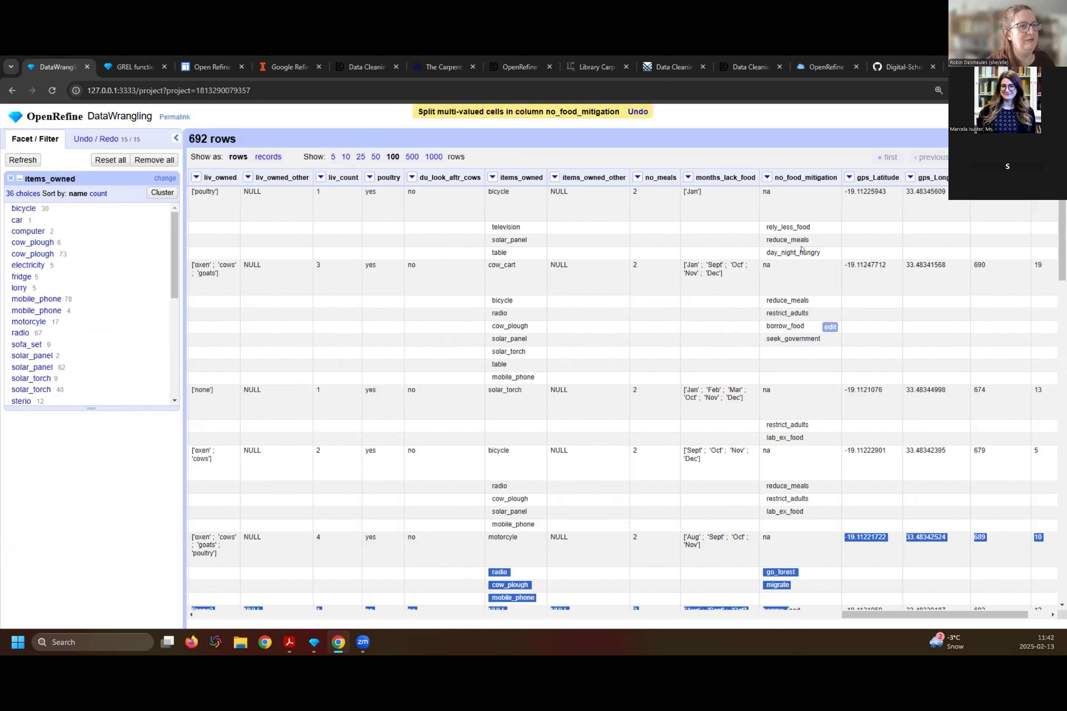
click(802, 215)
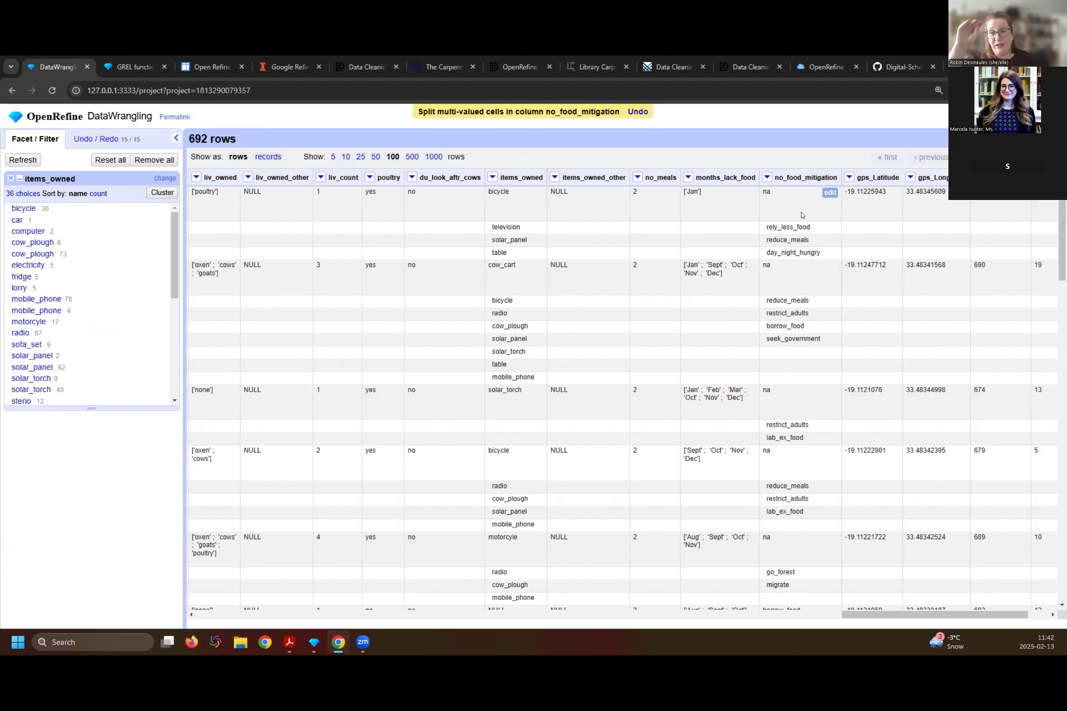
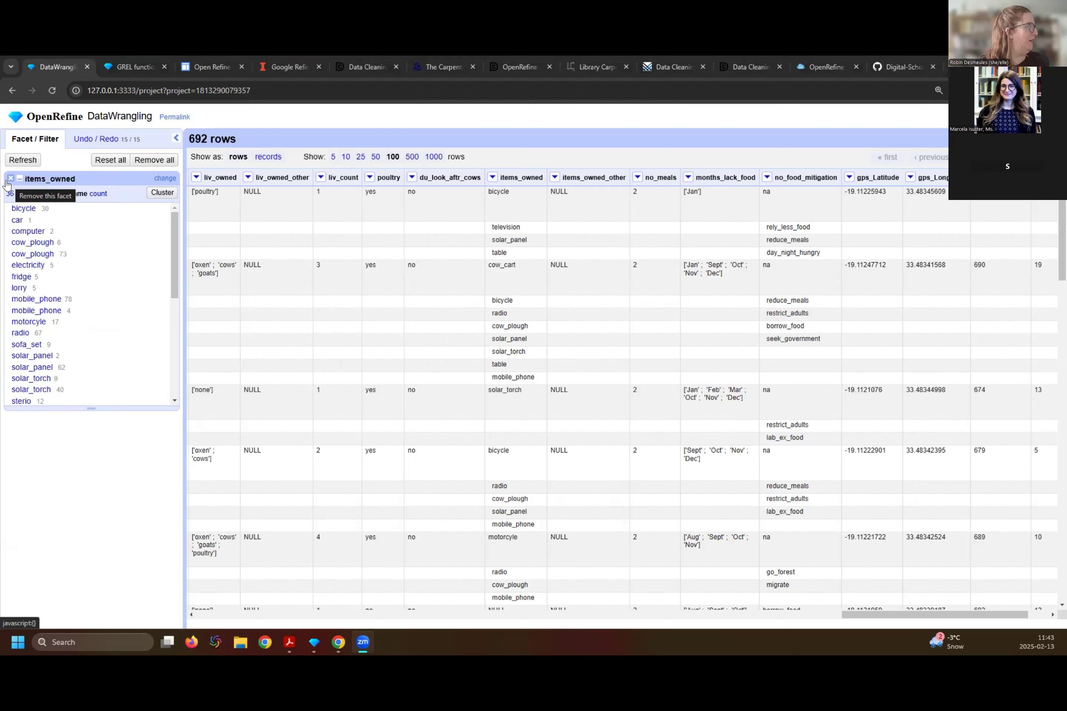
- Remove the text facet on the items_owned column
click(297, 237)
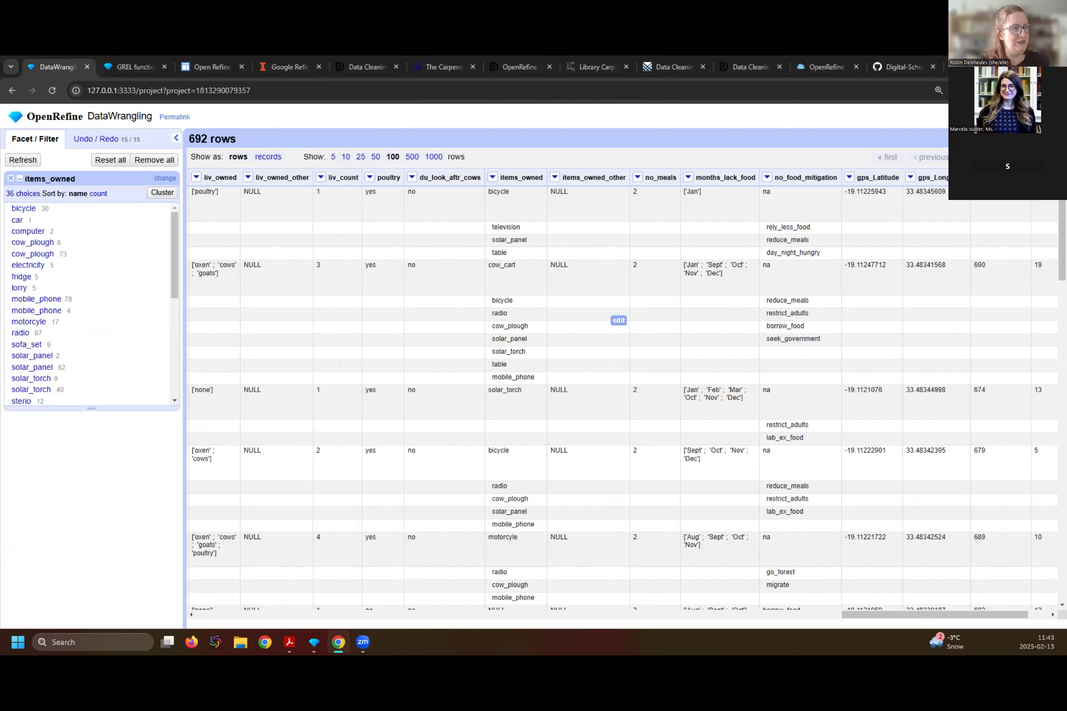
mouse_move(211, 266)
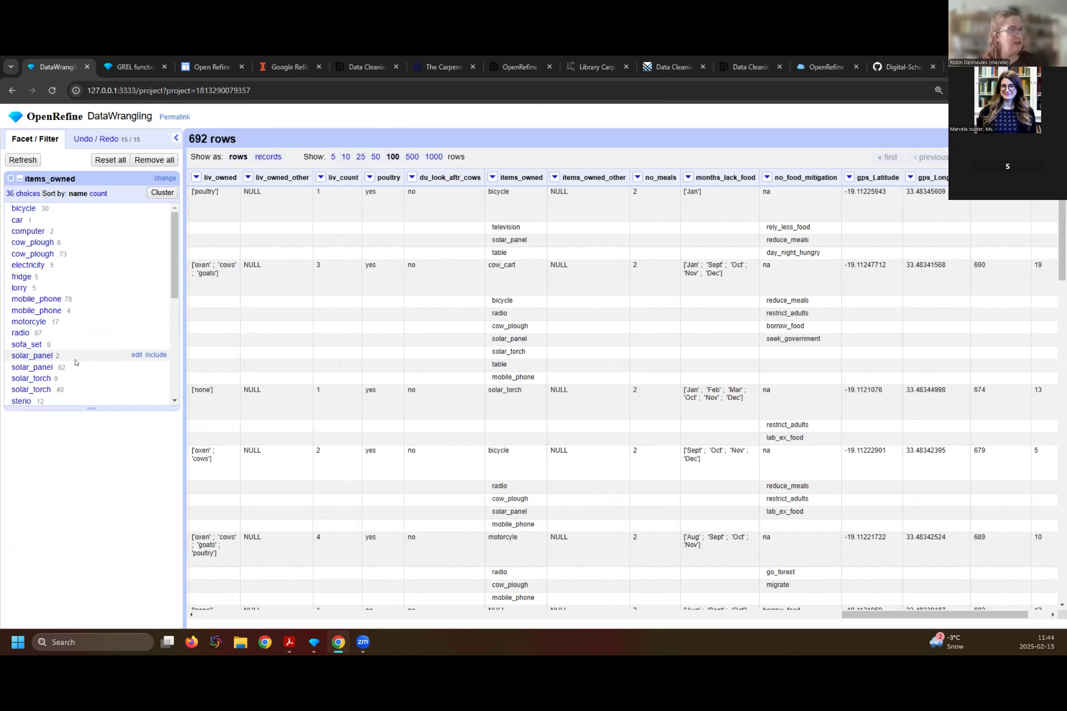
click(9, 179)
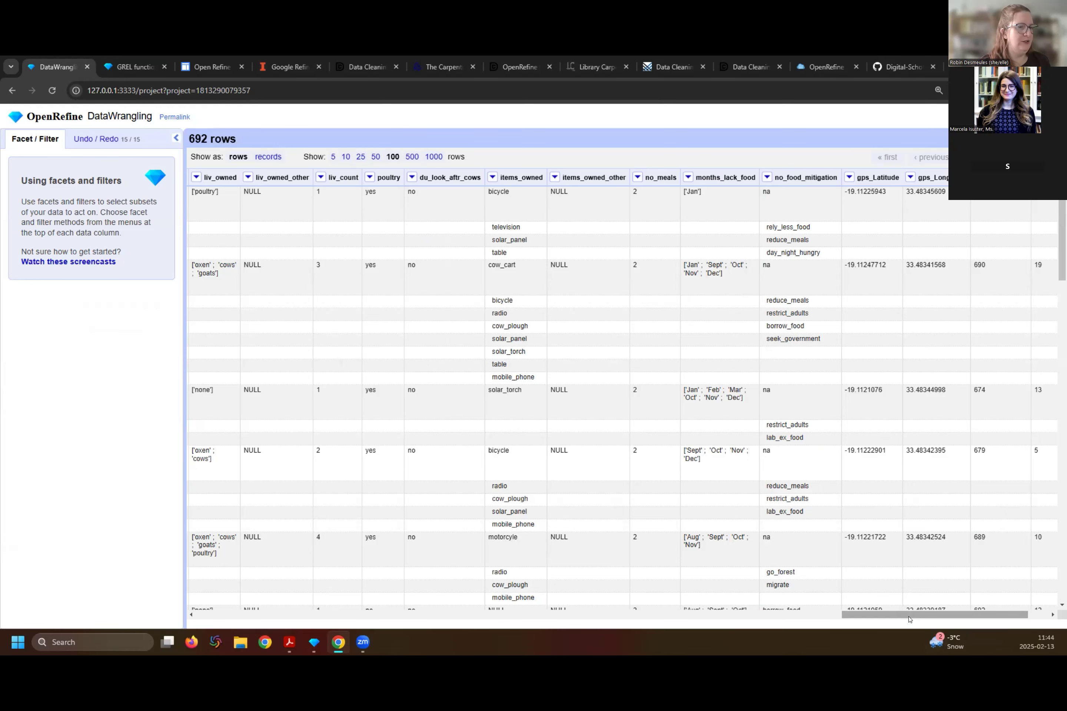
- Roll the project history back to step 13, undoing the multi-valued cell splits of items_owned and no_food_mitigation
drag(895, 615, 777, 619)
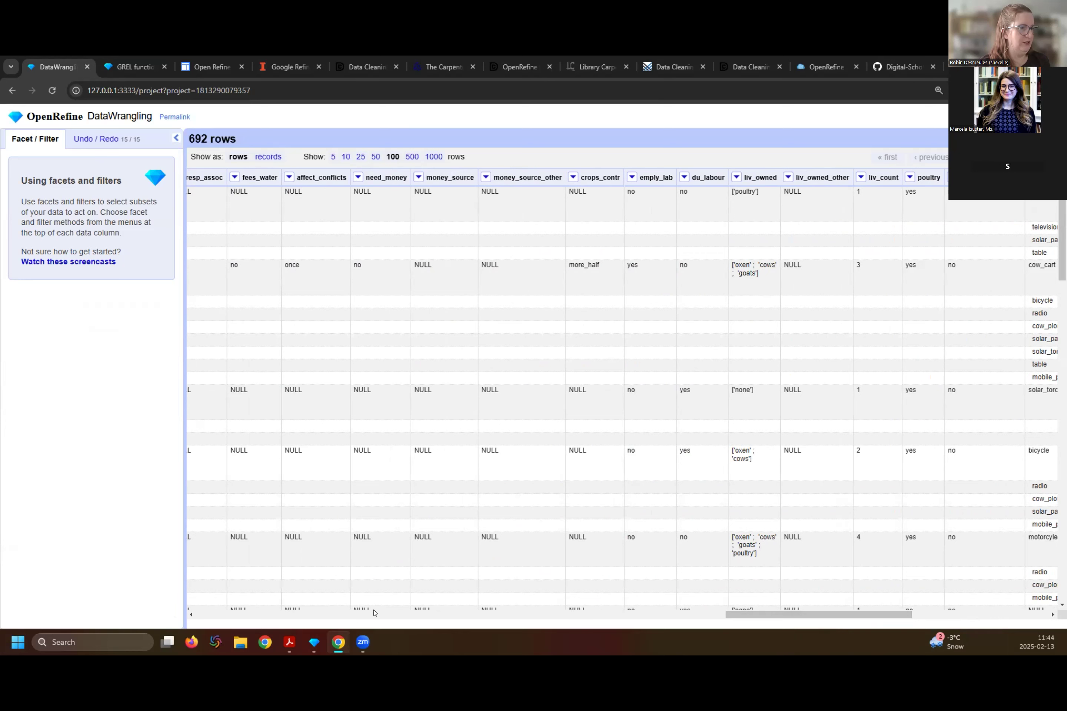
drag(856, 615, 919, 625)
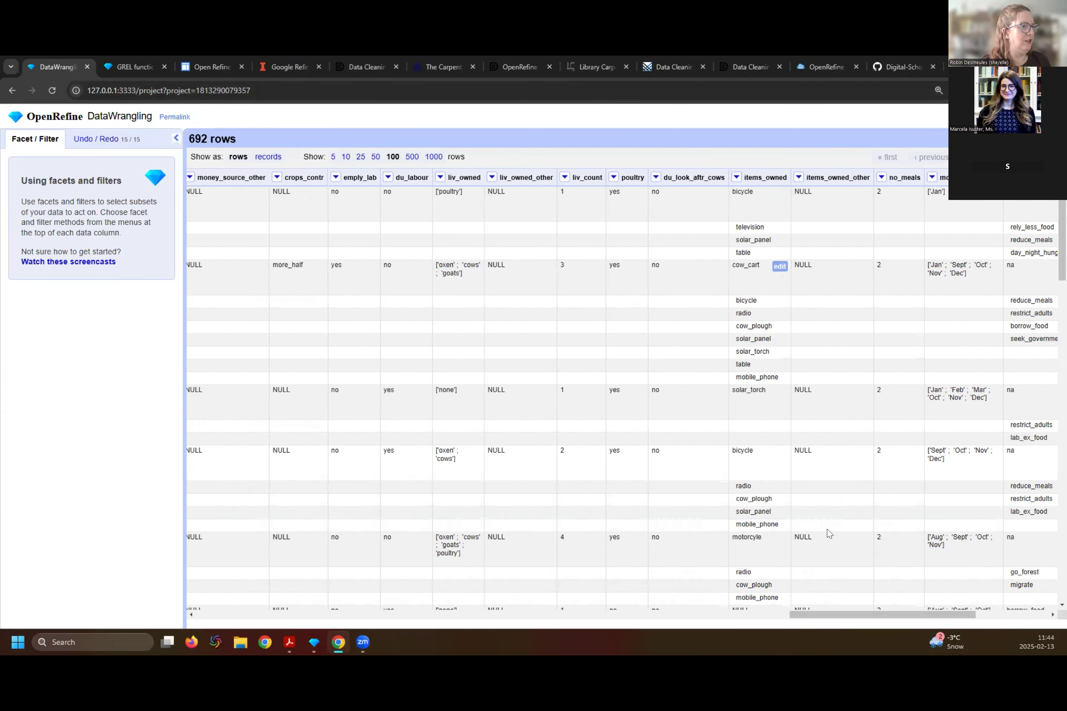
drag(814, 615, 878, 615)
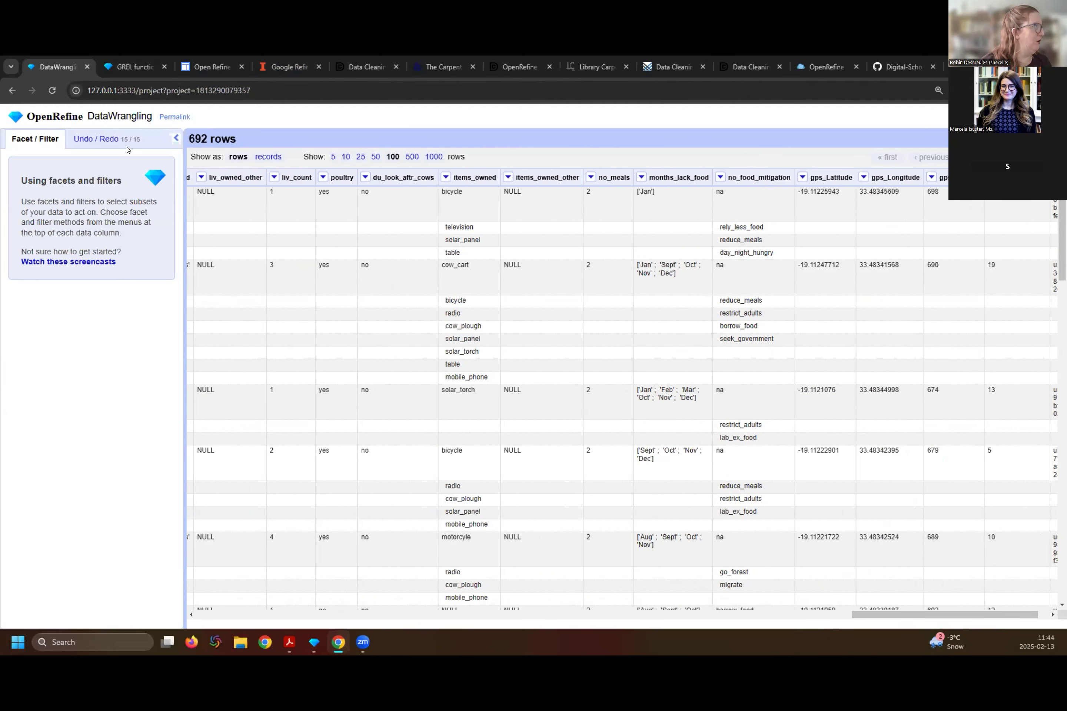
click(98, 140)
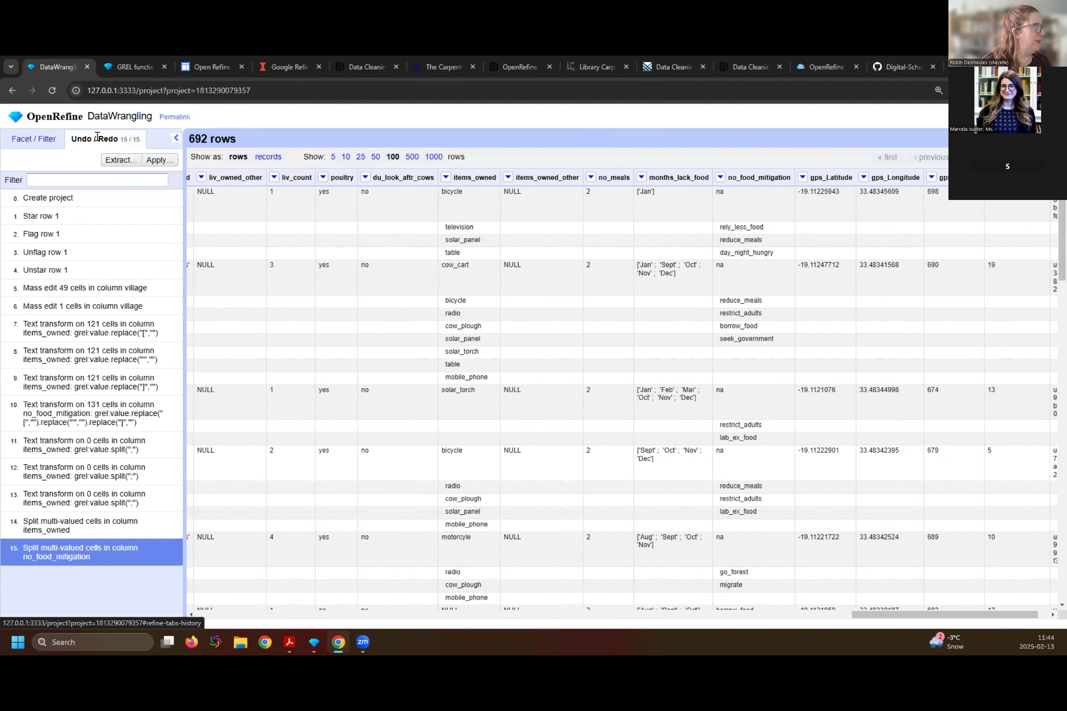
click(86, 574)
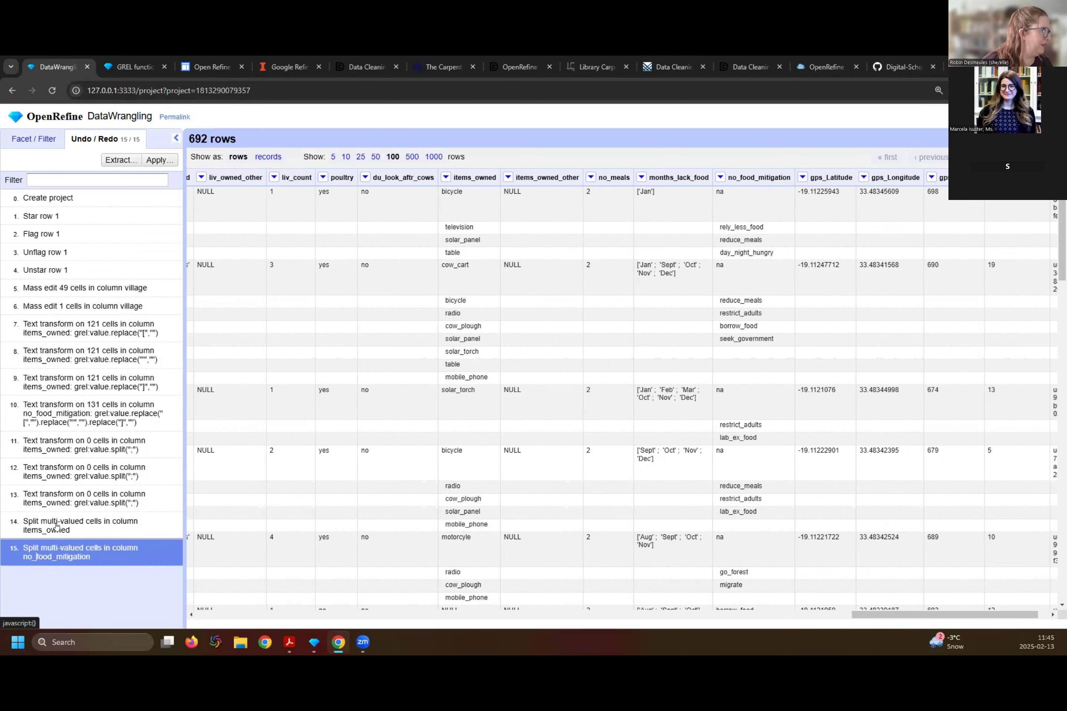
click(61, 491)
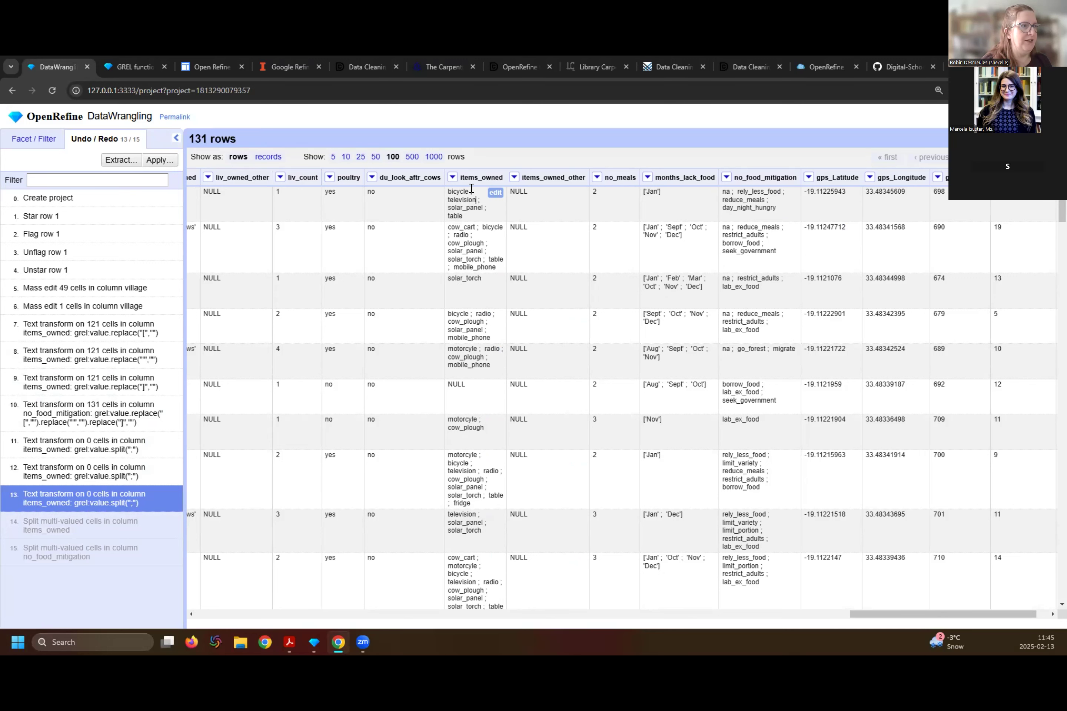
- Split the items_owned column into several columns by a semicolon separator, keeping the original column
click(452, 178)
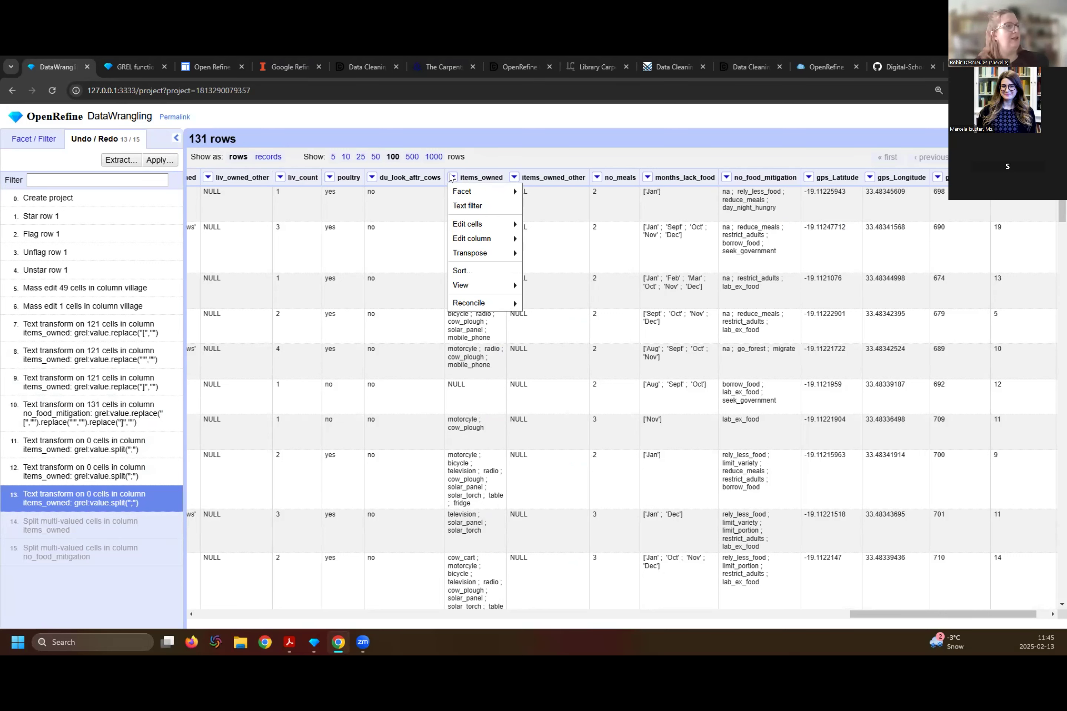
mouse_move(483, 241)
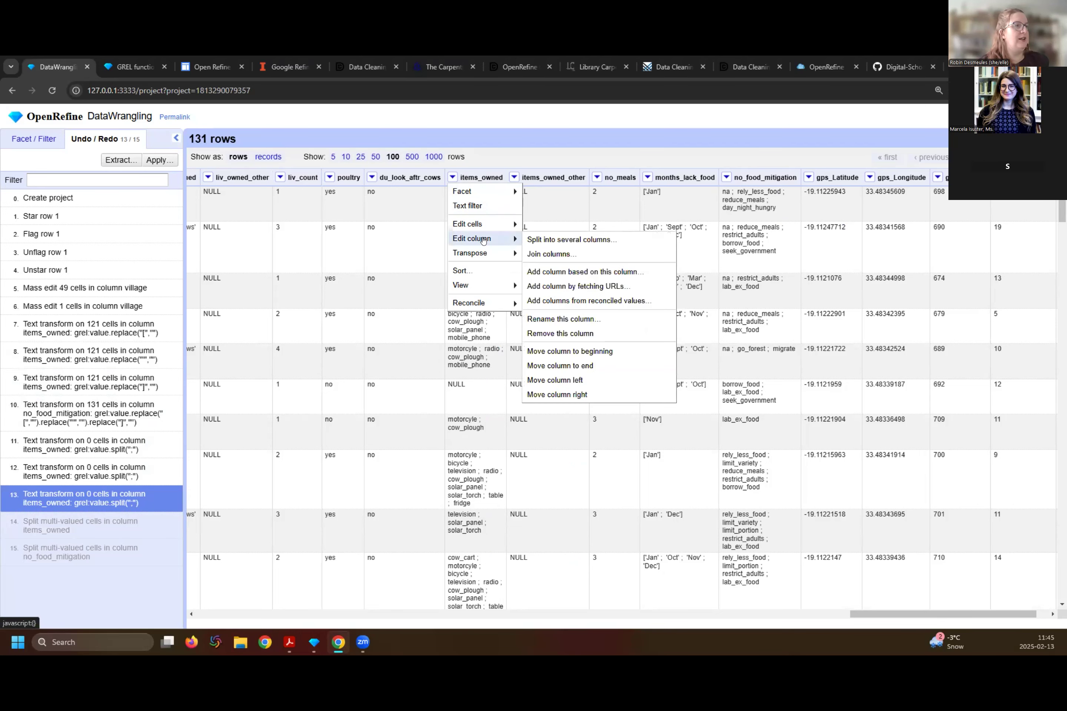
click(541, 240)
click(420, 223)
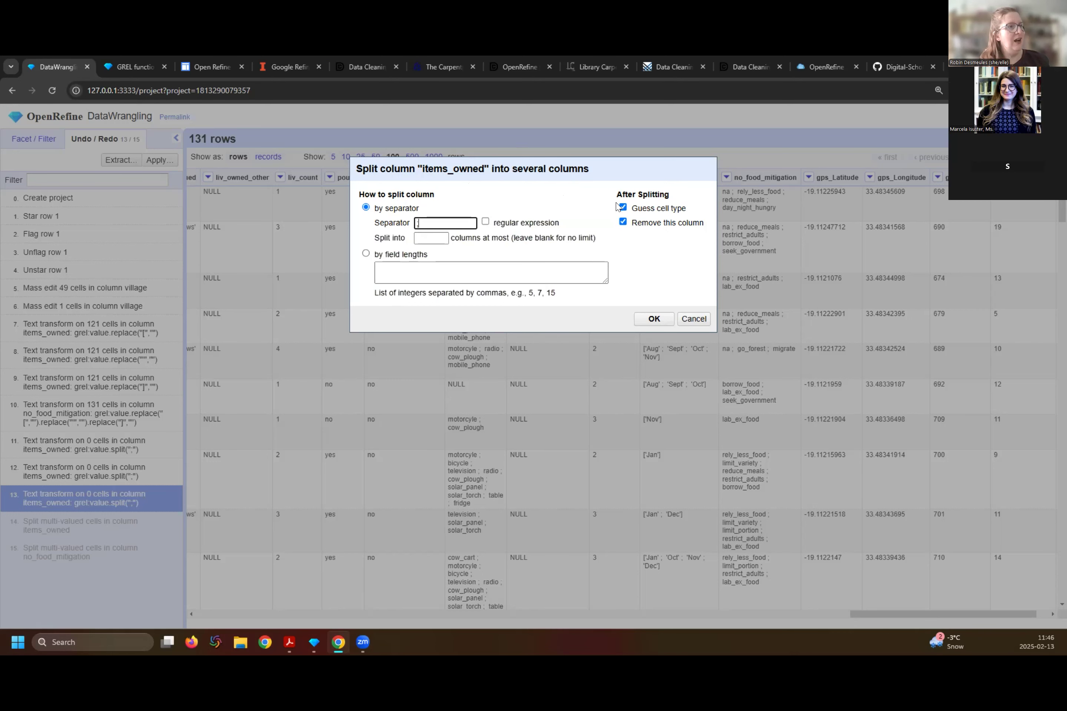
click(623, 222)
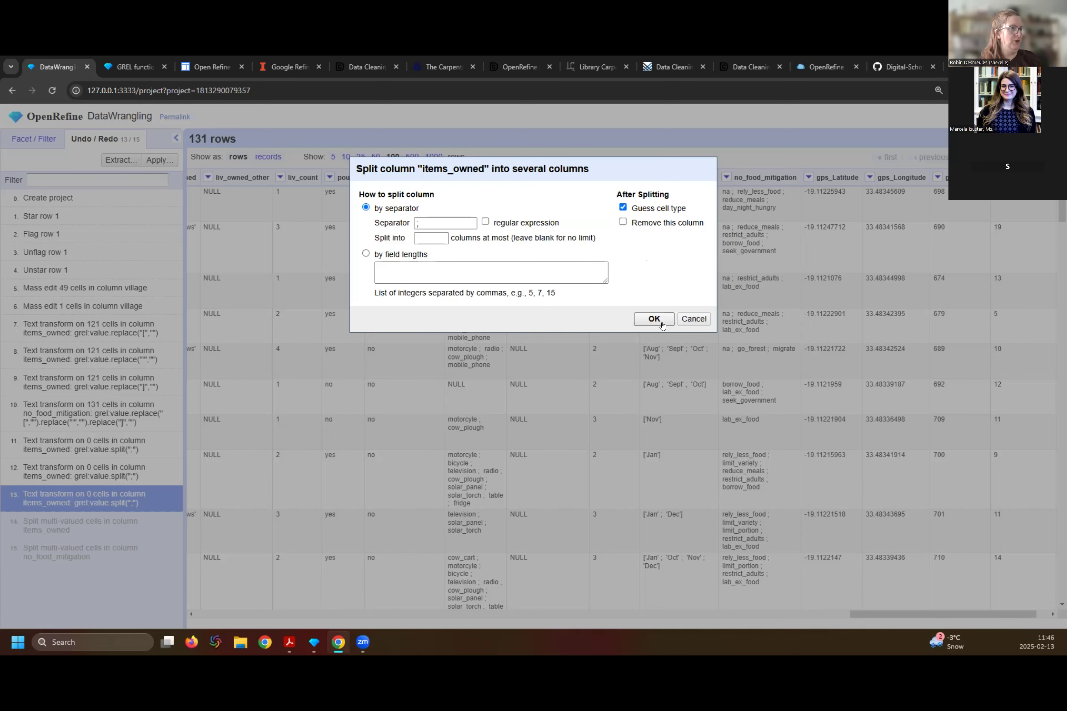
click(444, 218)
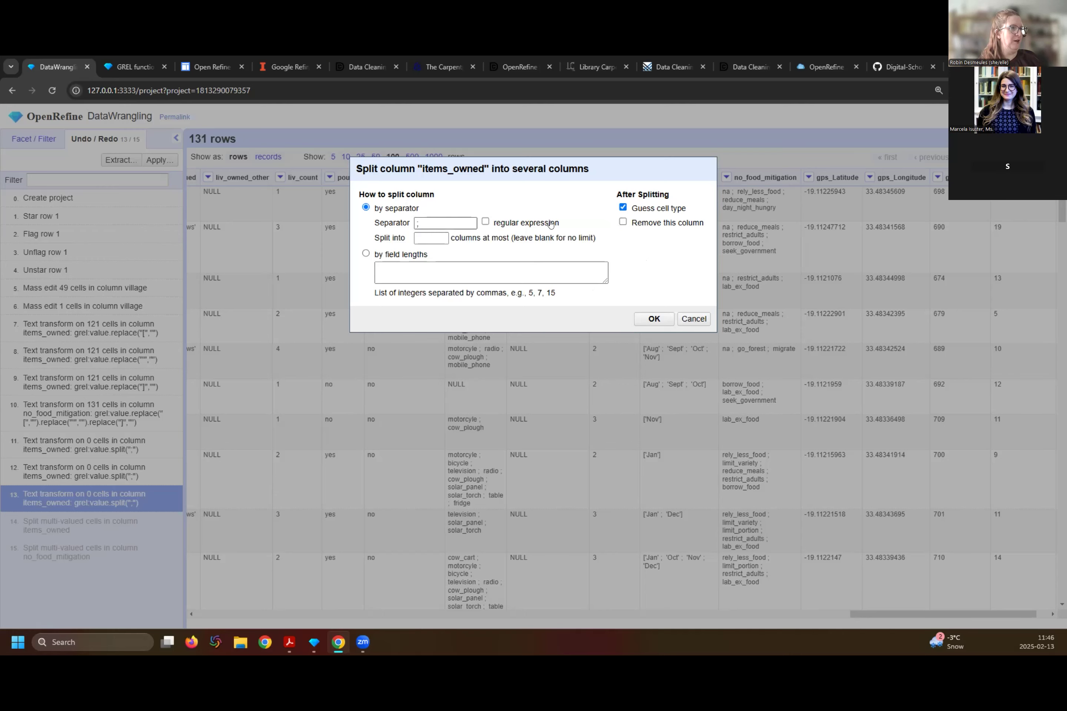
click(654, 320)
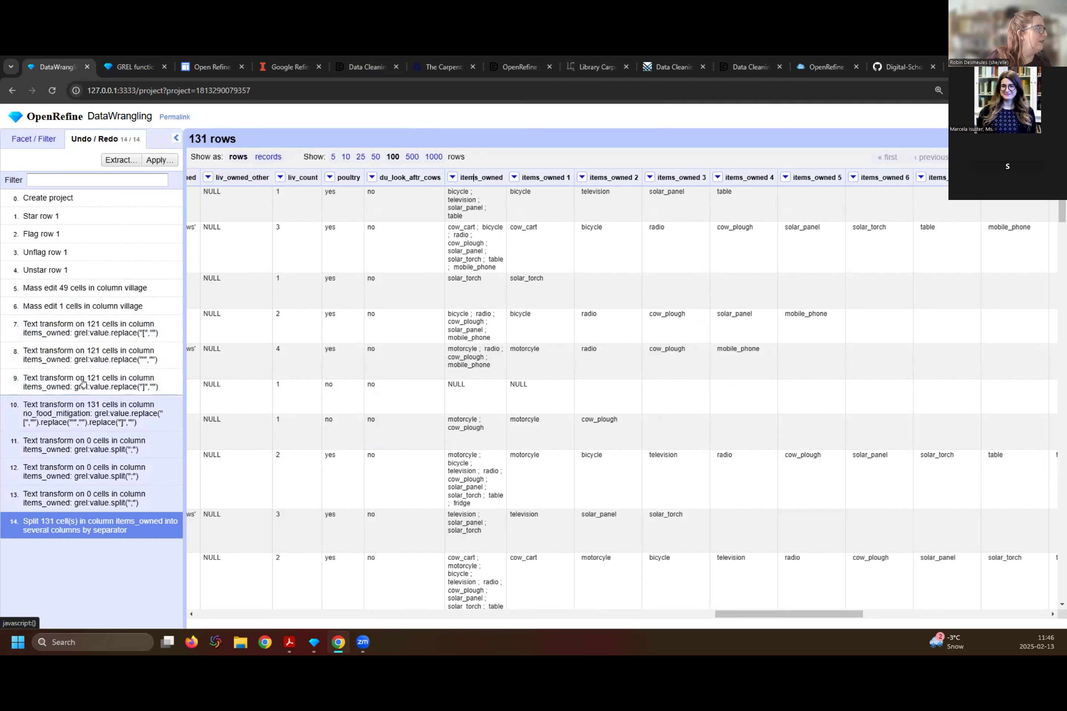
- Step back through the project history and return it to step 8, the items_owned transform that removes the quote marks
click(86, 410)
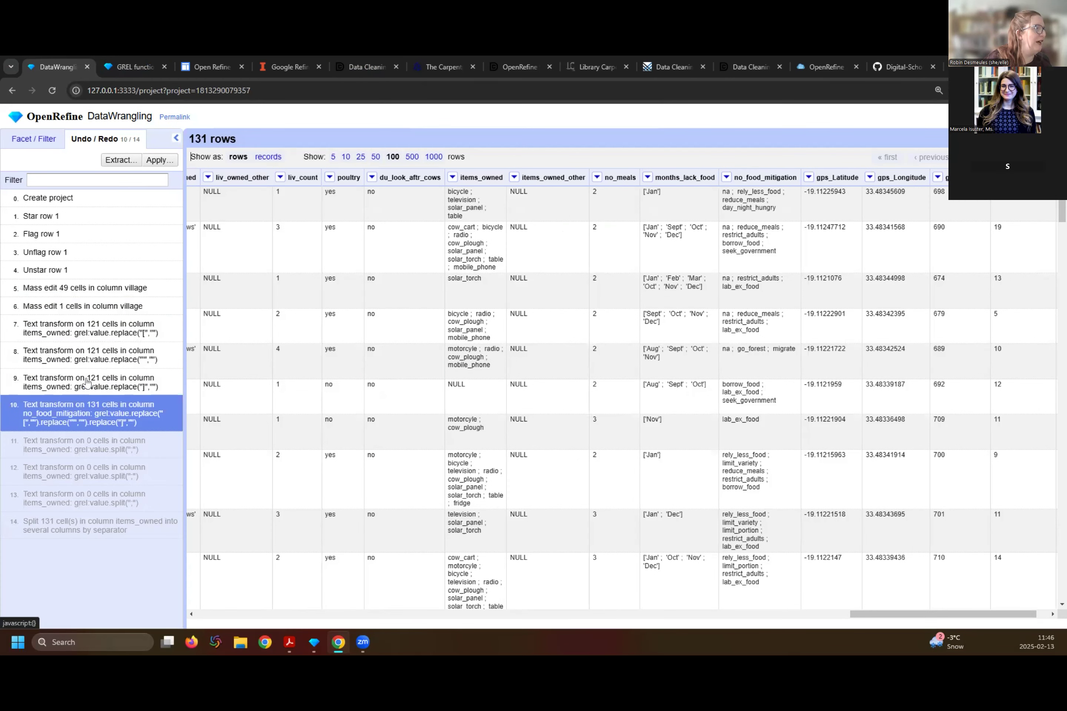
click(87, 375)
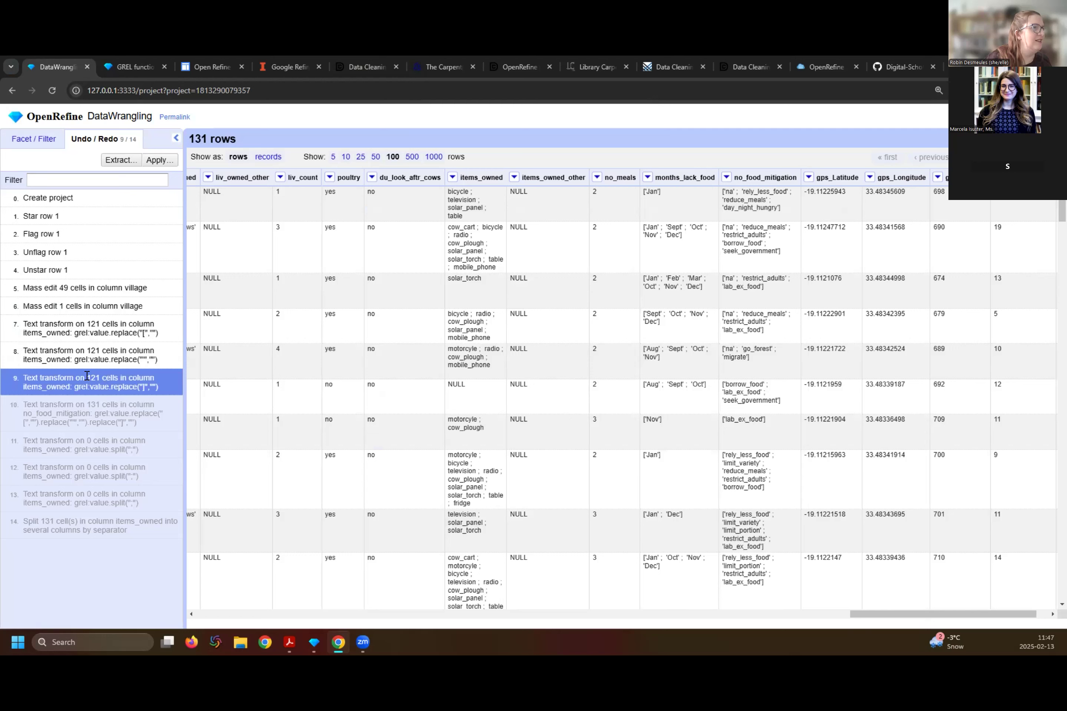
click(88, 358)
click(98, 322)
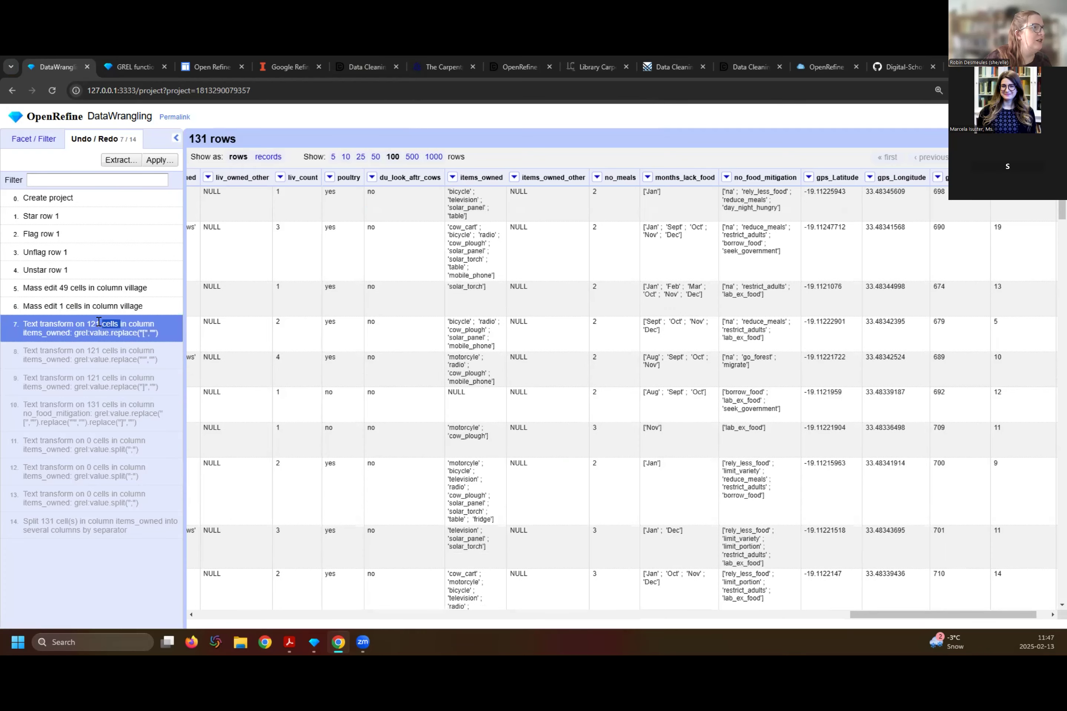
click(96, 351)
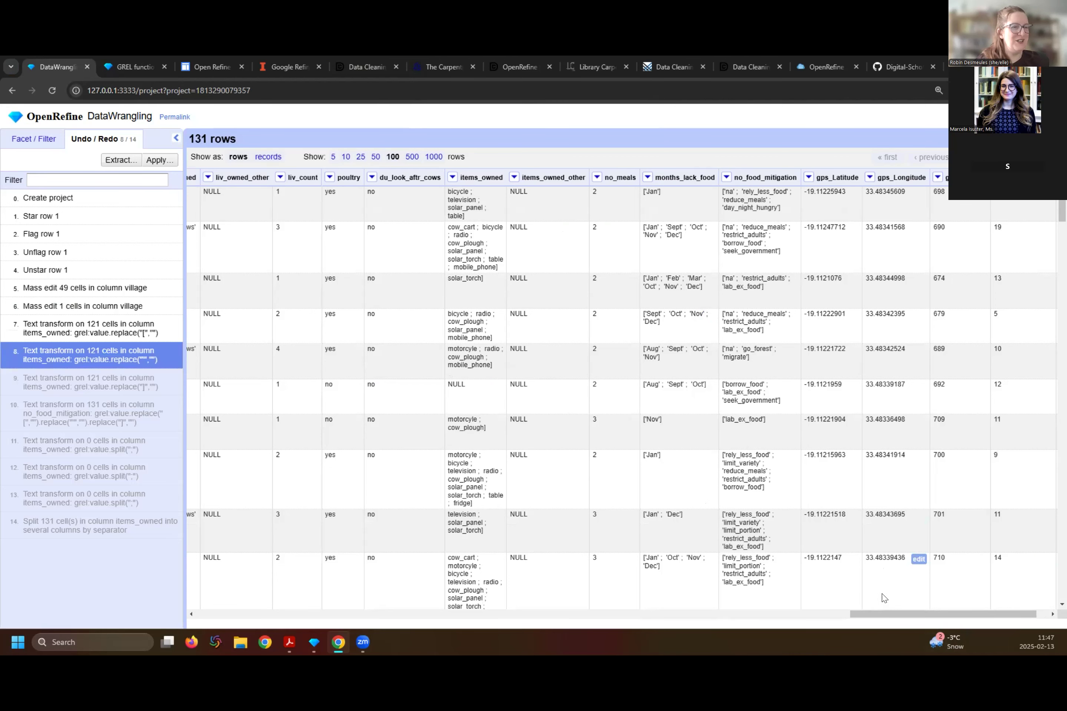
drag(881, 615, 777, 631)
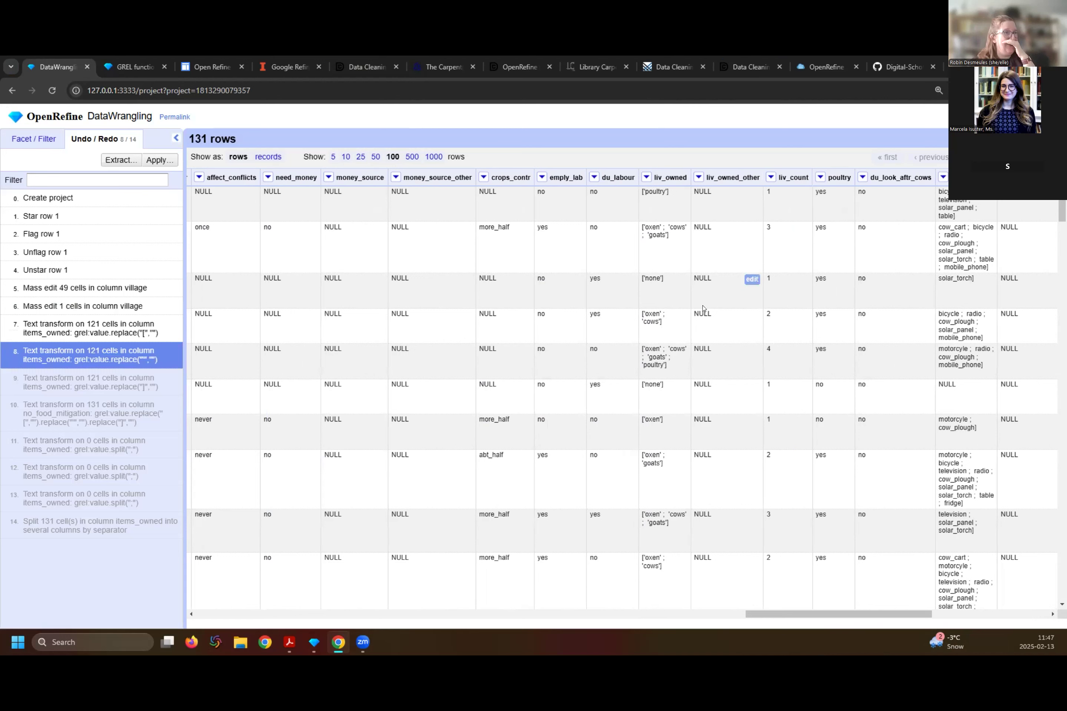
click(645, 178)
mouse_move(693, 192)
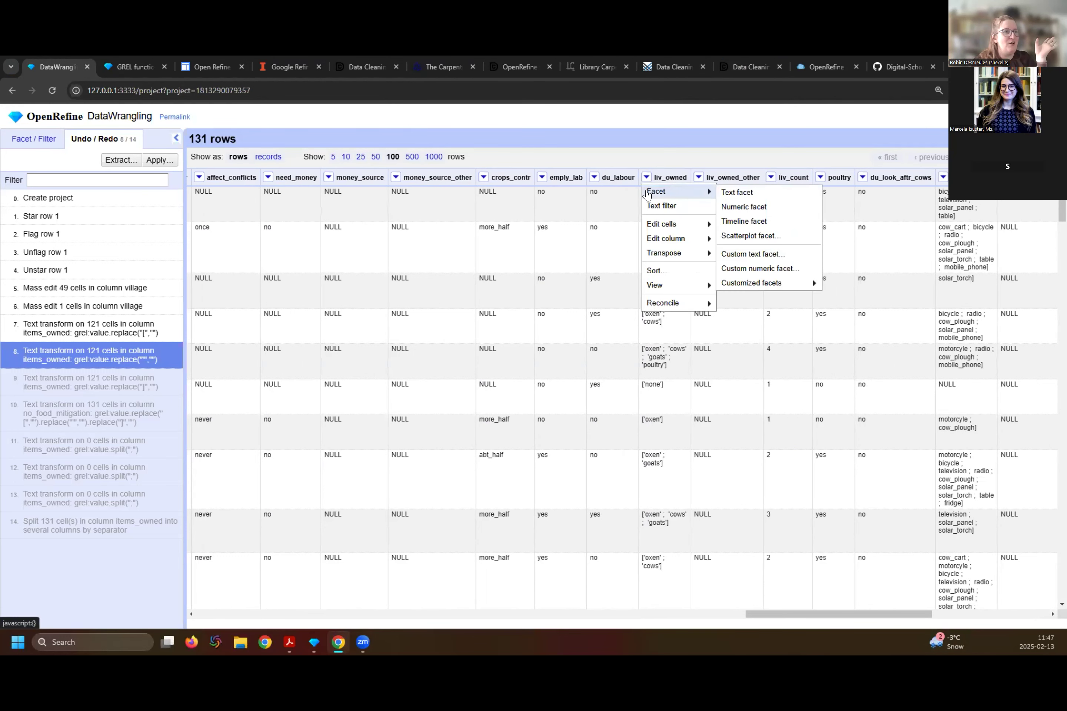
mouse_move(679, 246)
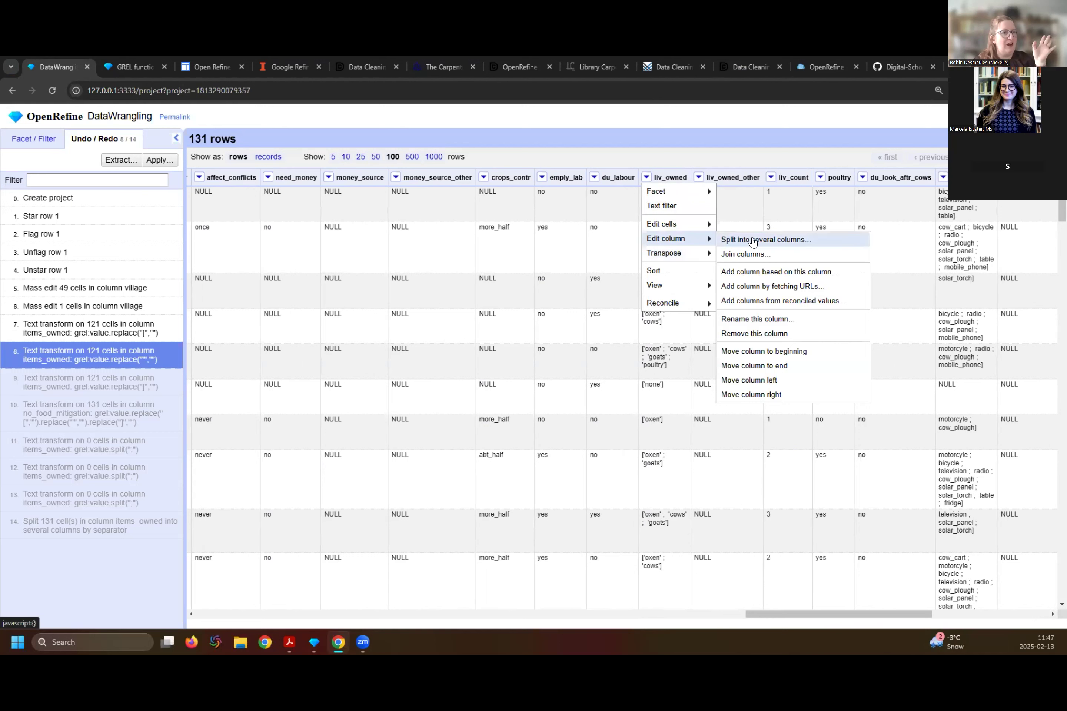
mouse_move(706, 221)
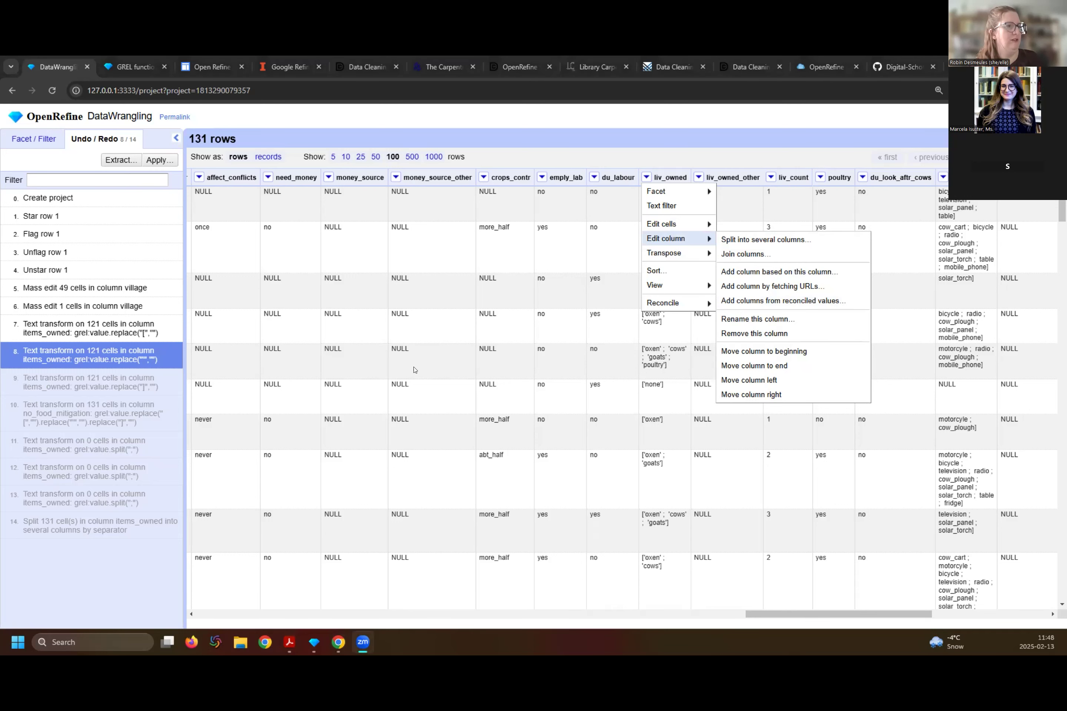
click(767, 465)
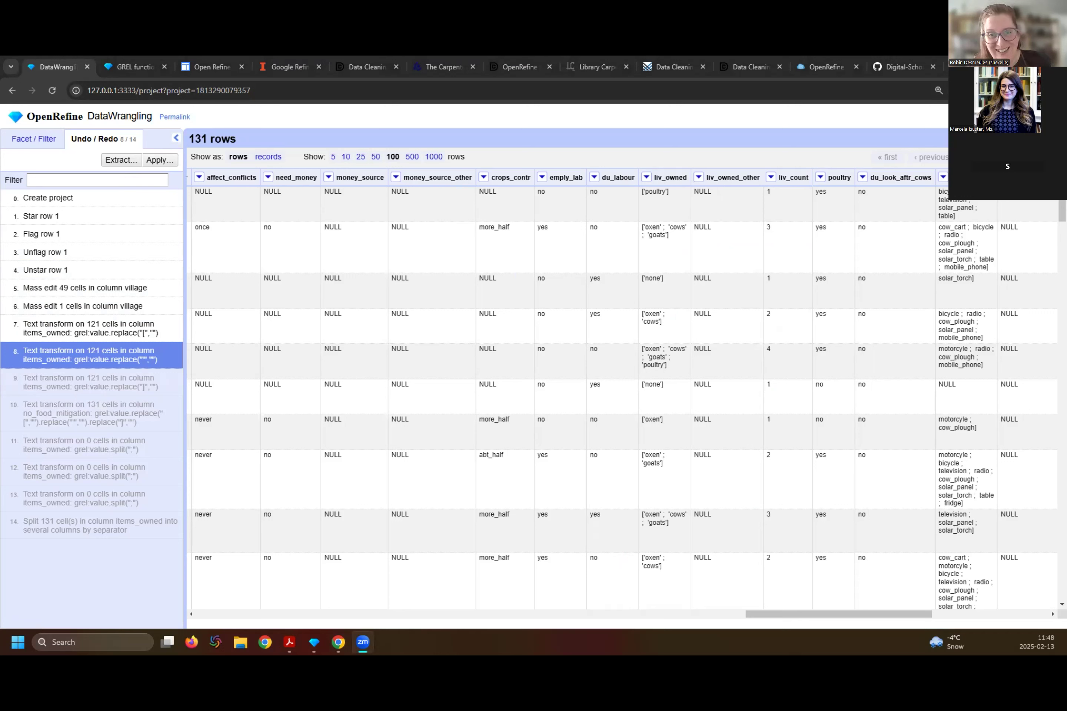
- Set up a column join on the province column with the district and ward columns also selected
click(17, 135)
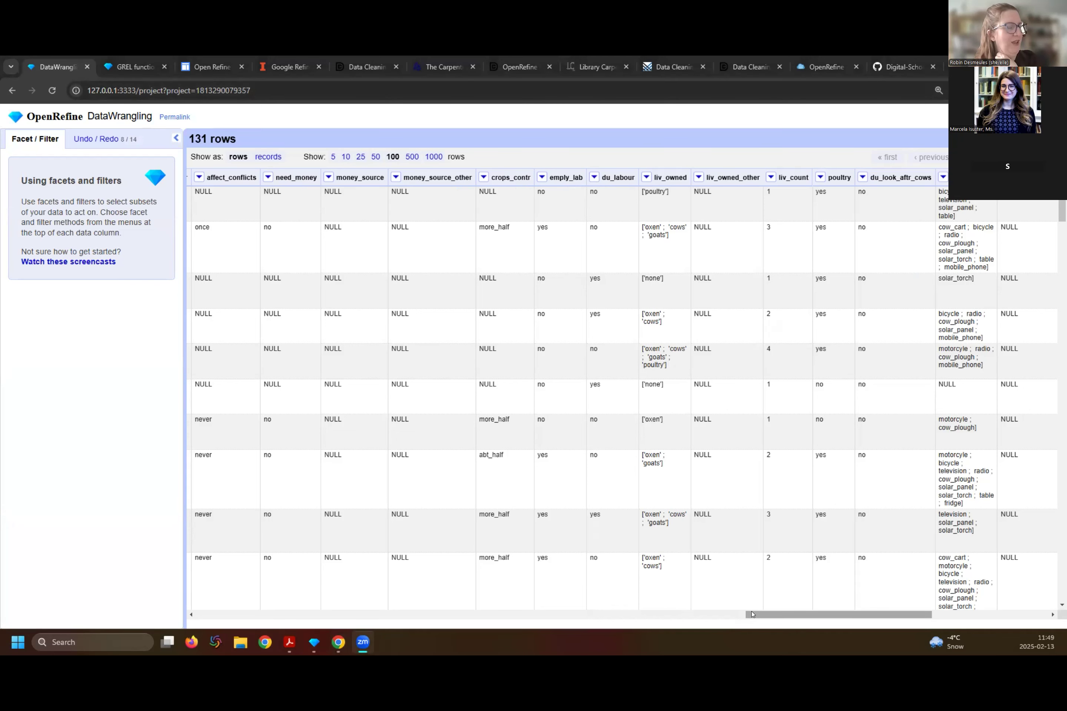
drag(752, 614, 876, 605)
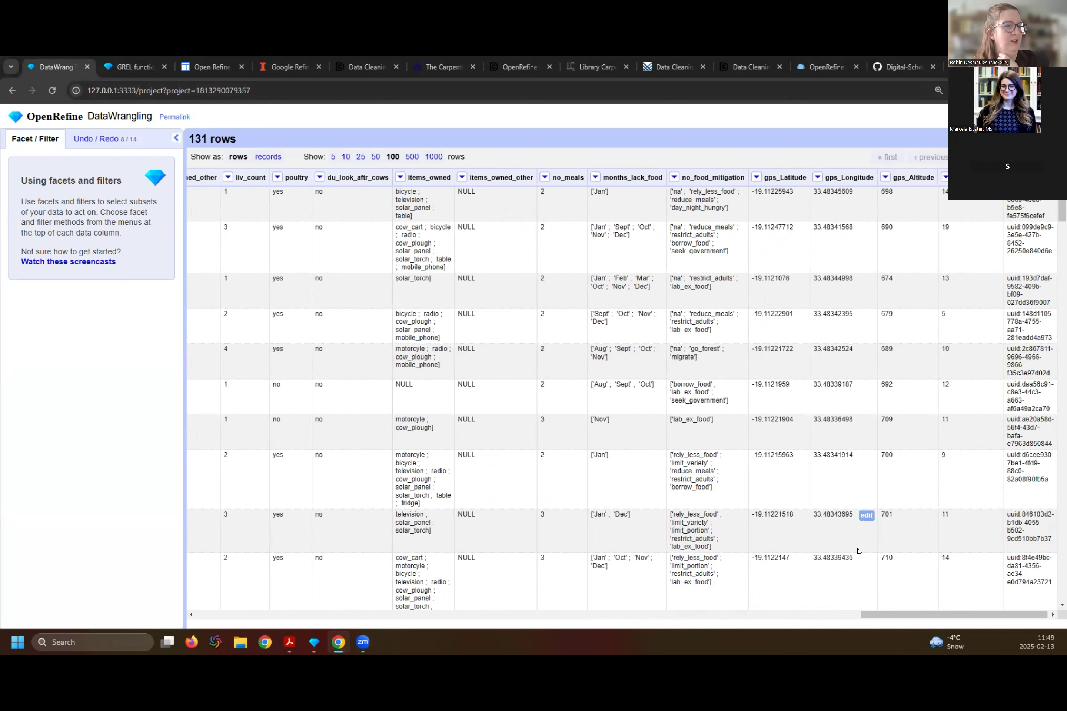
drag(873, 617, 200, 629)
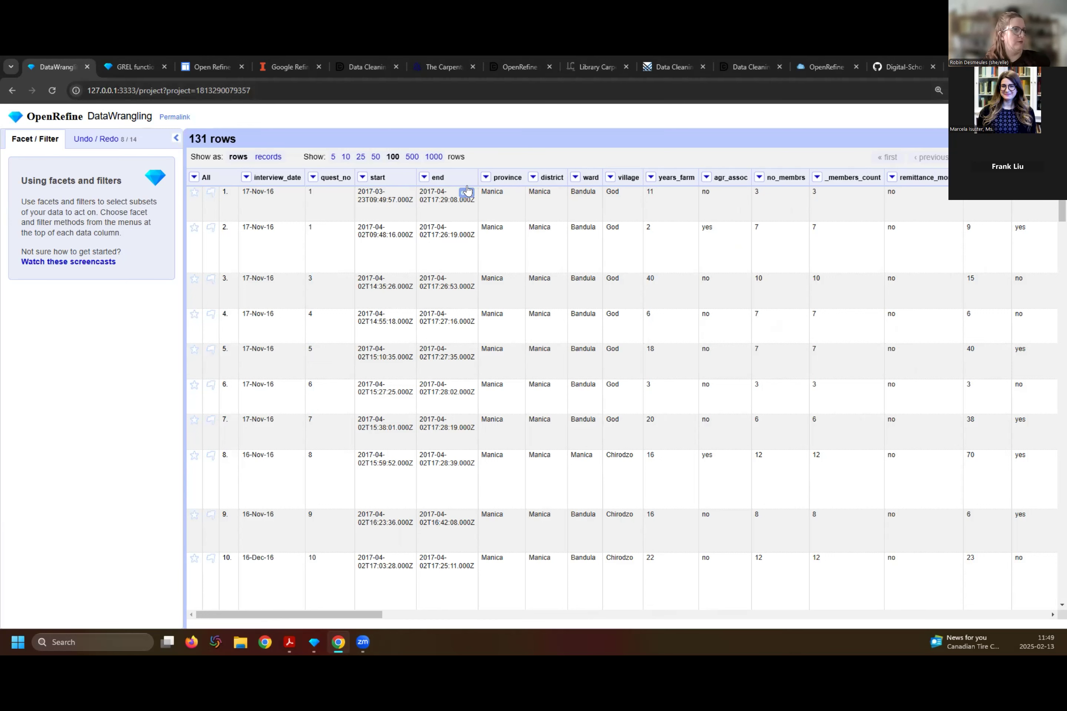
click(485, 177)
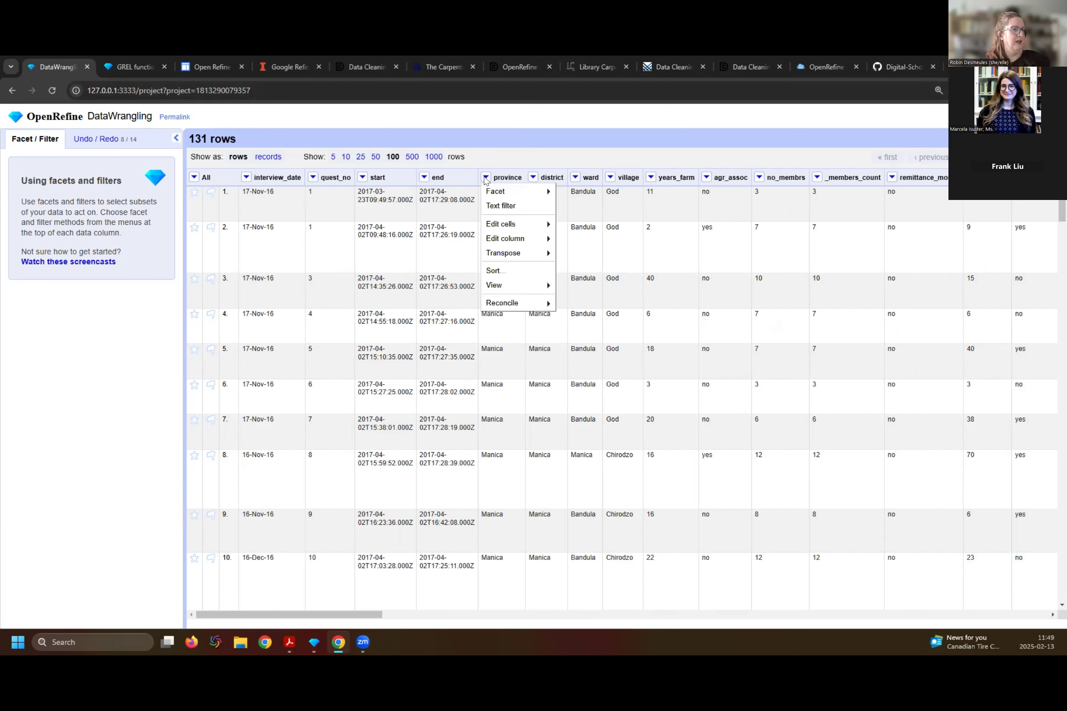
mouse_move(505, 239)
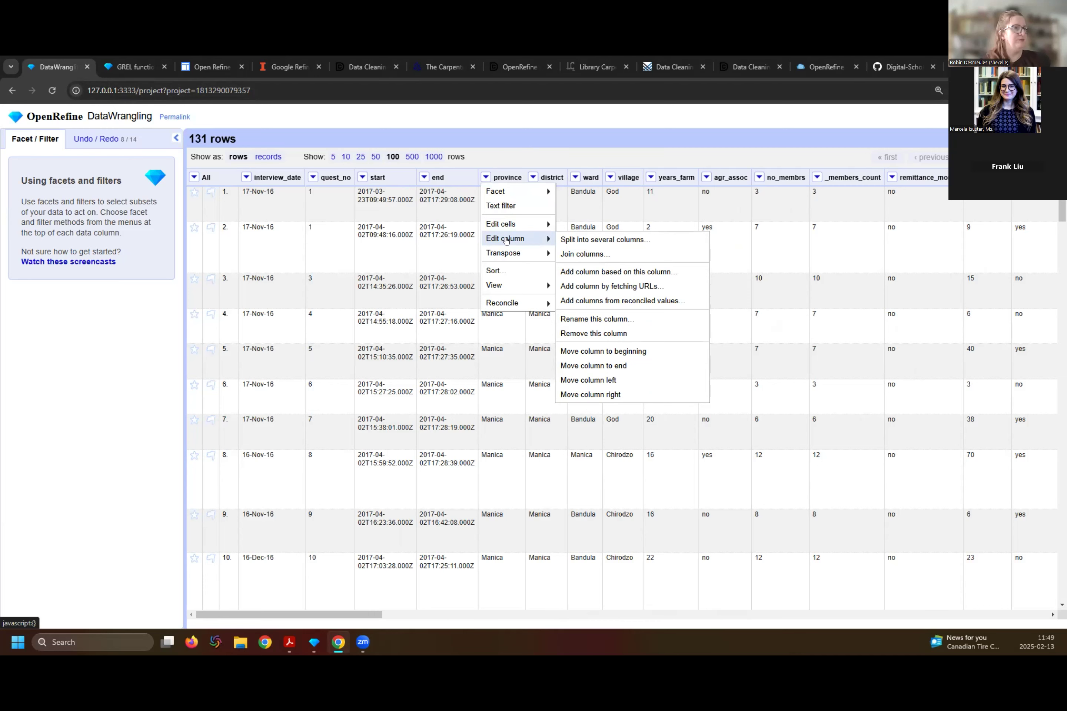
click(566, 254)
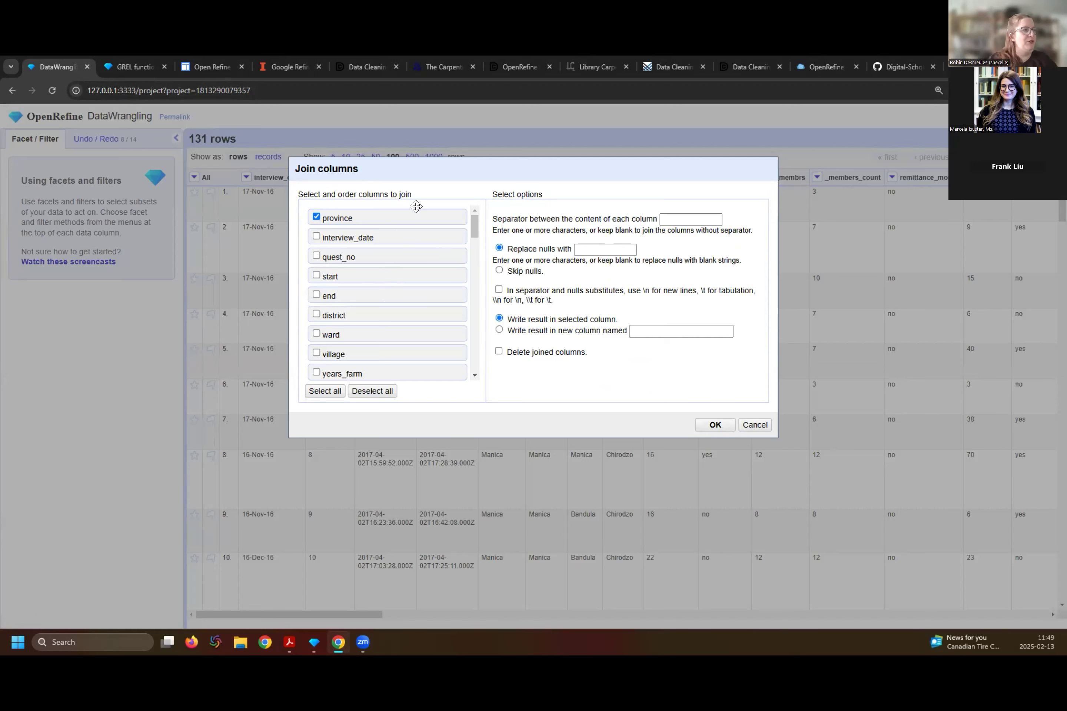
scroll(416, 206, down, 6)
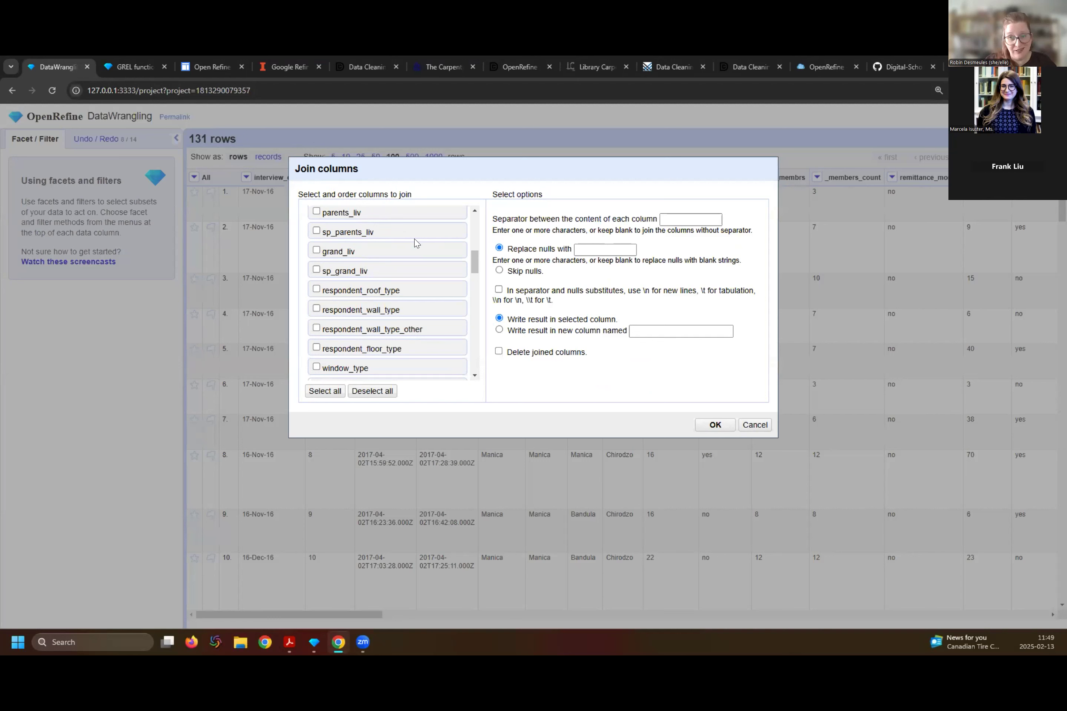
scroll(395, 281, down, 1)
scroll(396, 281, up, 5)
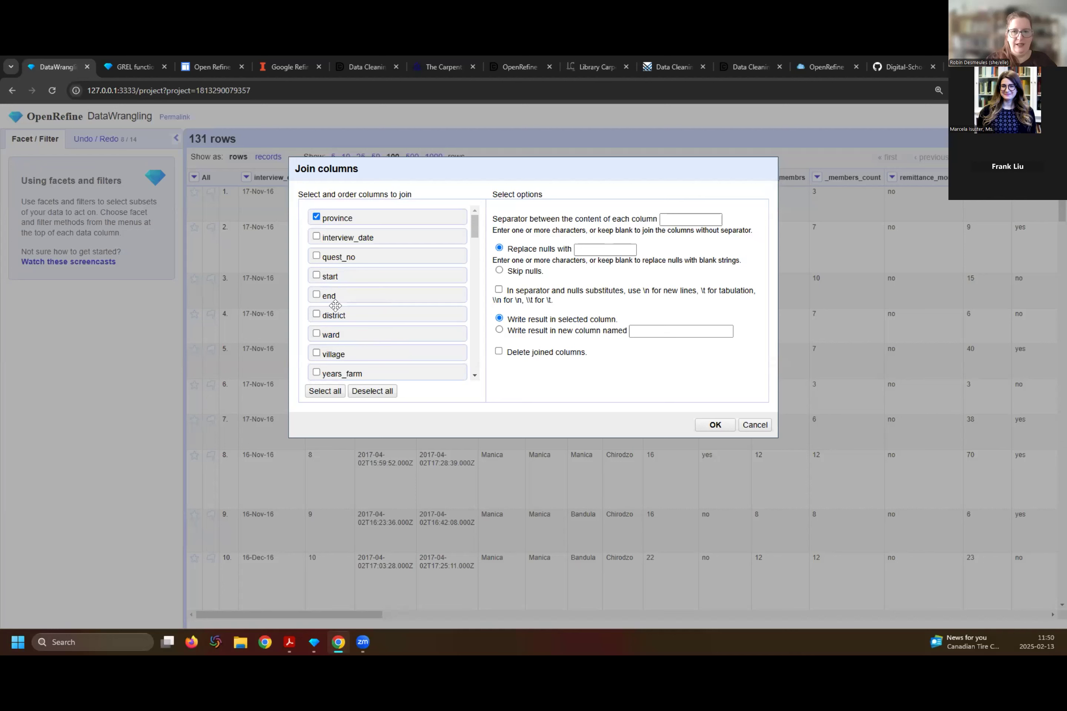
click(316, 314)
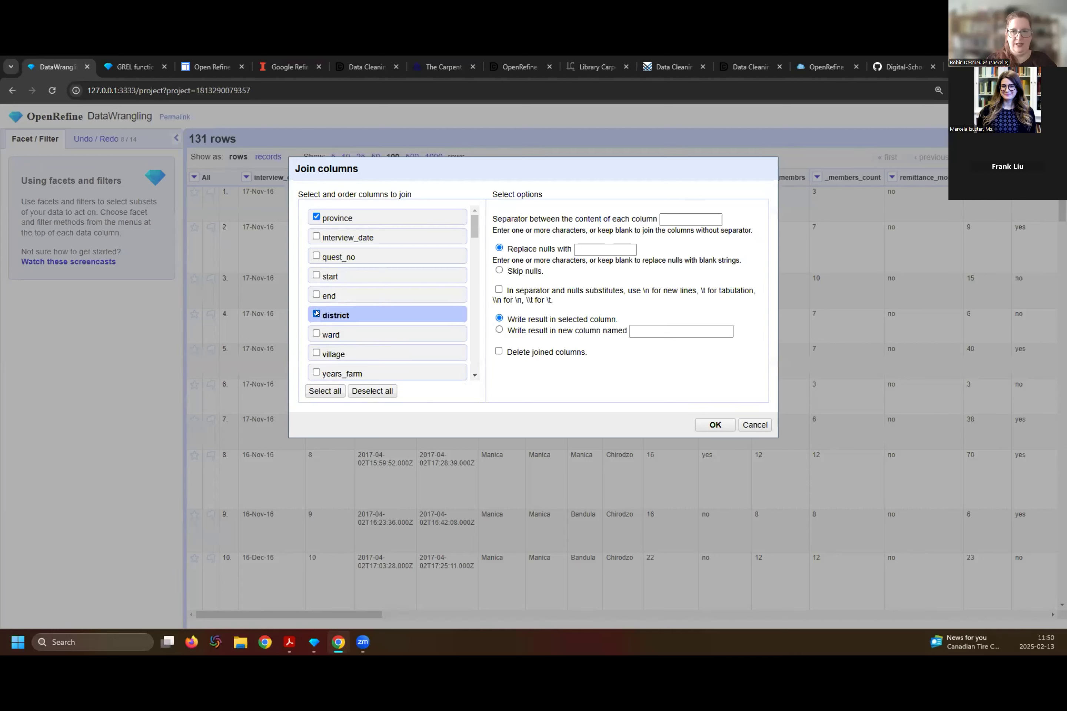
click(316, 334)
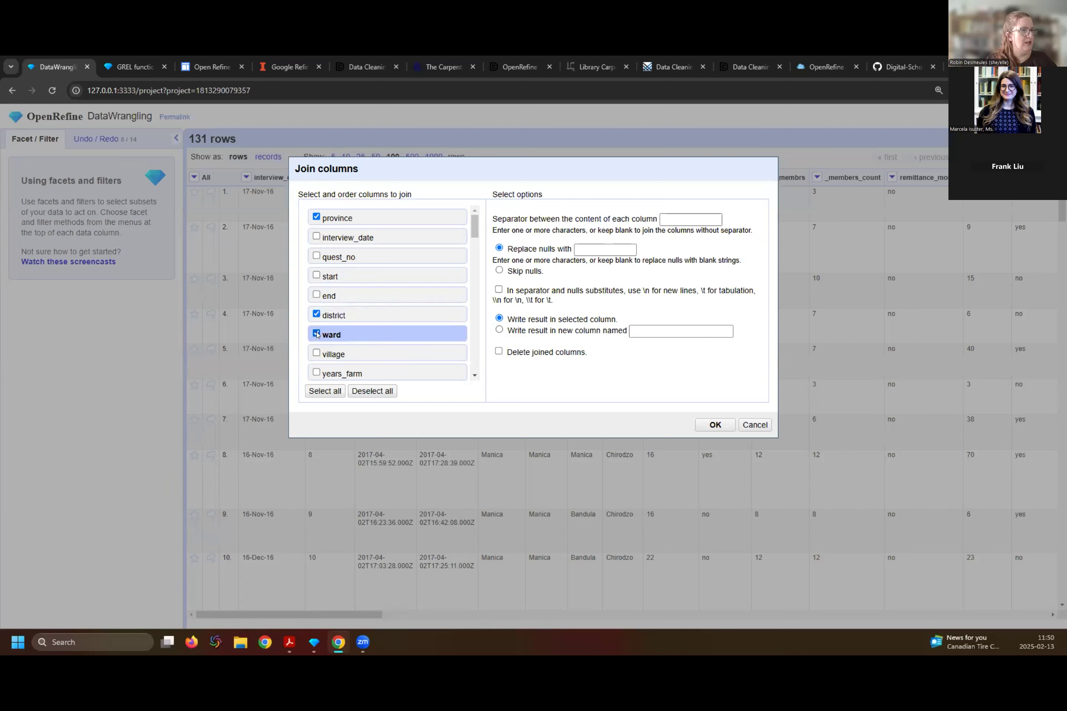
- Join the selected columns with a comma and space as separator, writing the result in the province column, and review the joined rows
click(685, 218)
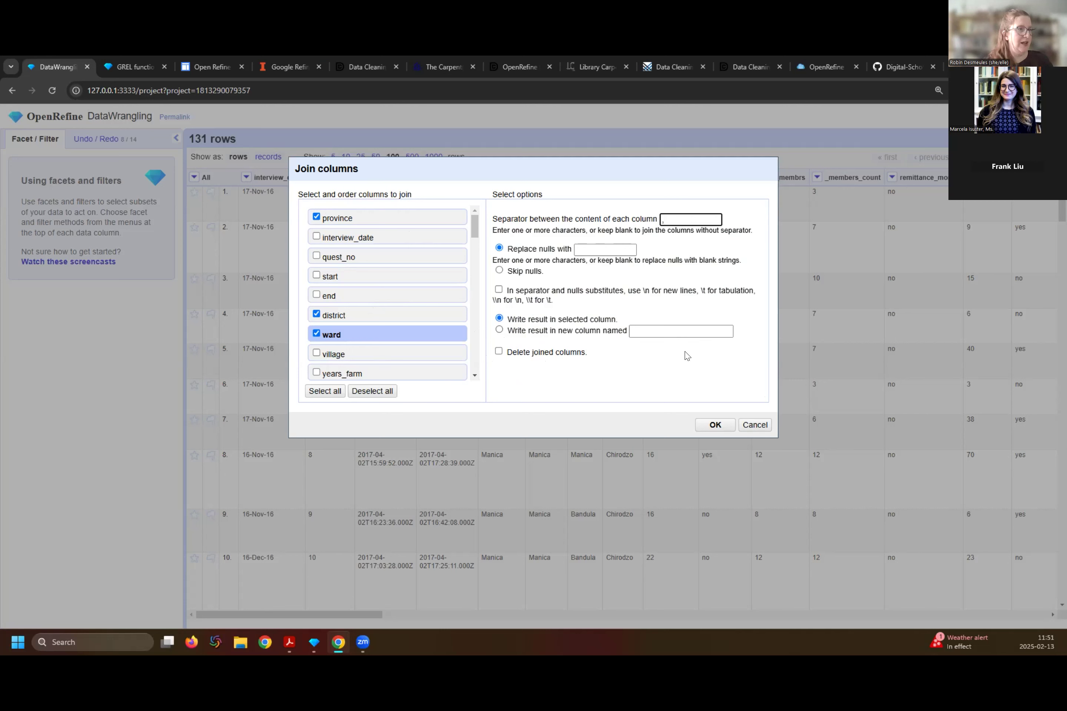
click(715, 425)
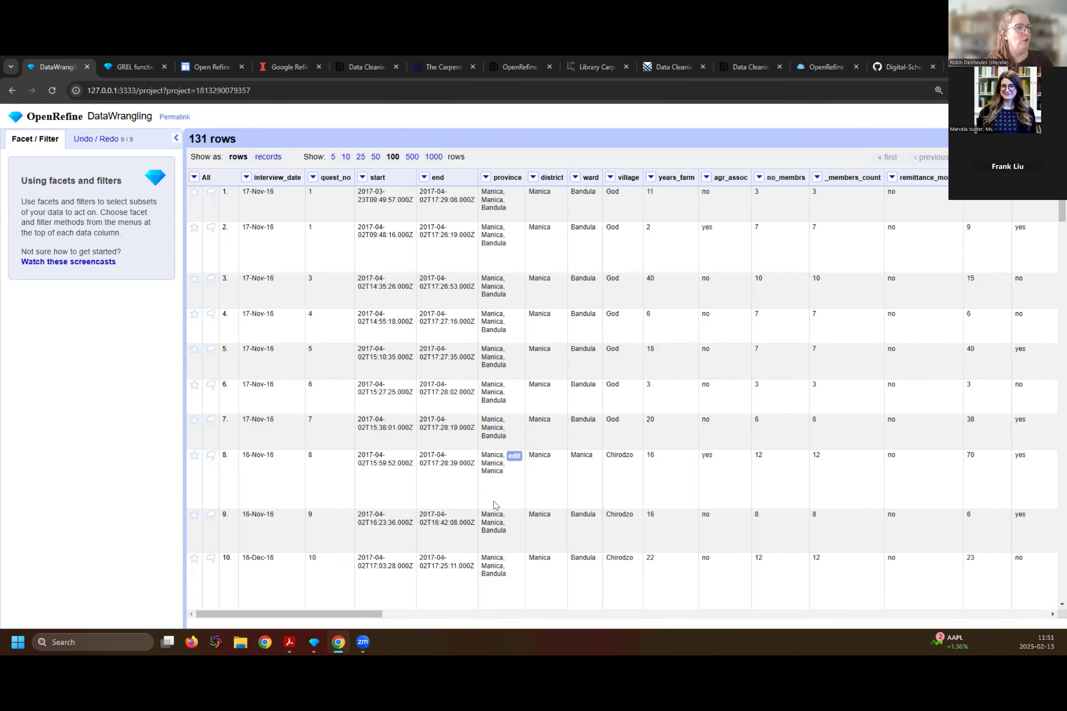
scroll(490, 550, down, 5)
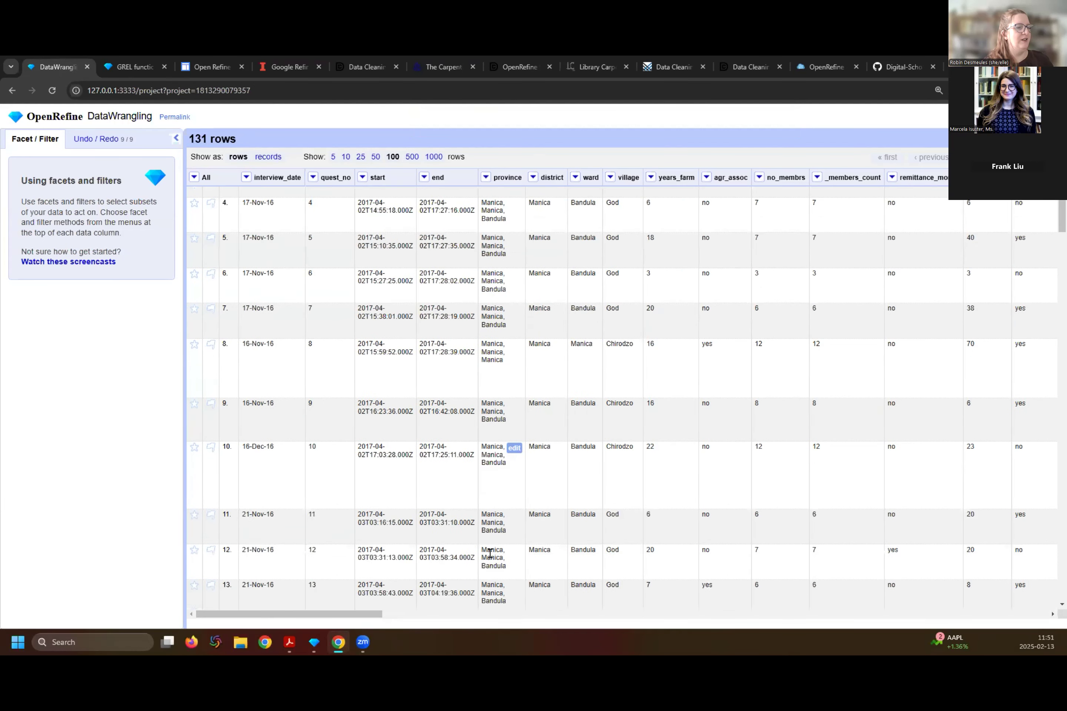
scroll(490, 553, down, 3)
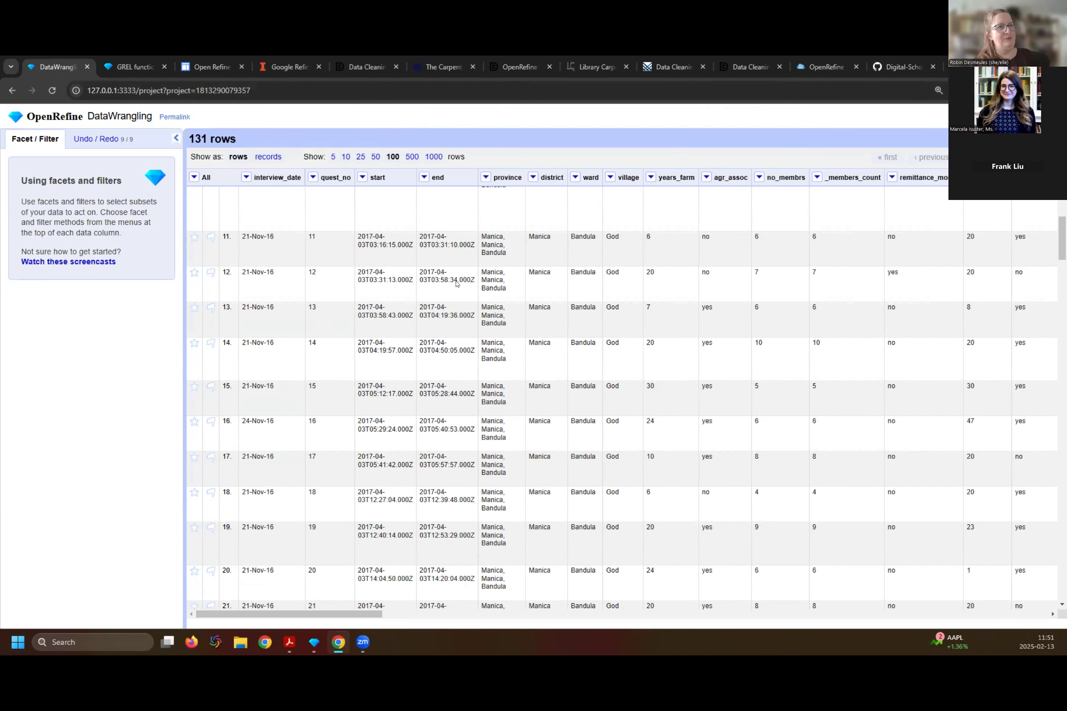
scroll(288, 492, up, 8)
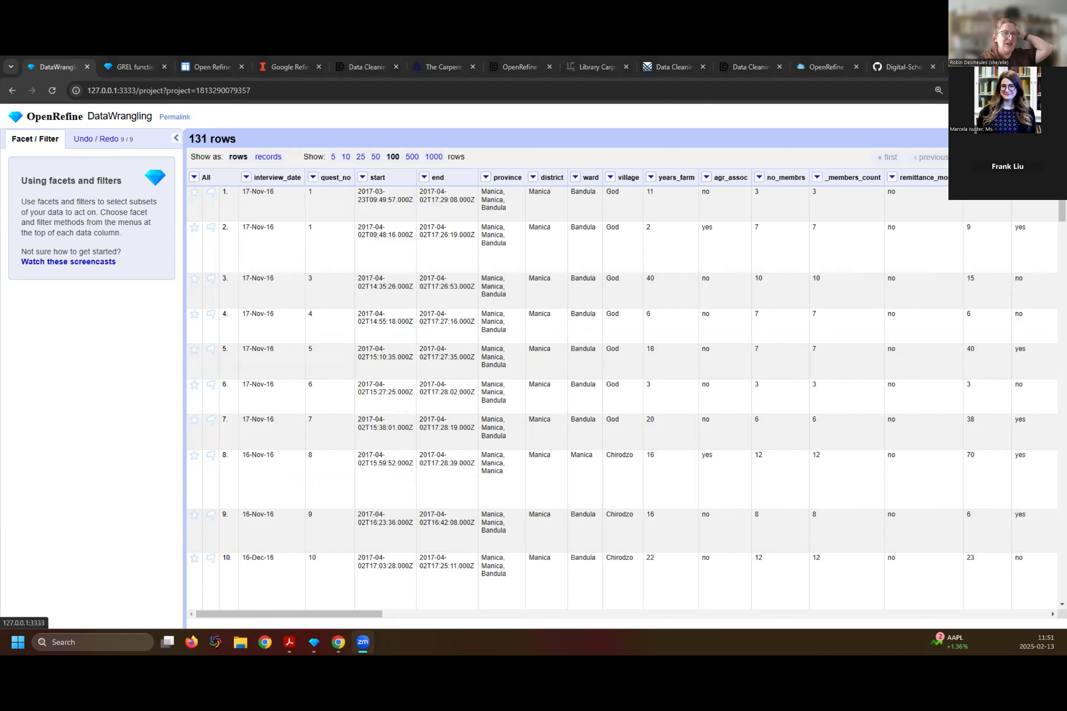
- Export the project in Excel 2007+ (.xlsx) format and open the downloaded DataWrangling.xlsx file
click(1013, 117)
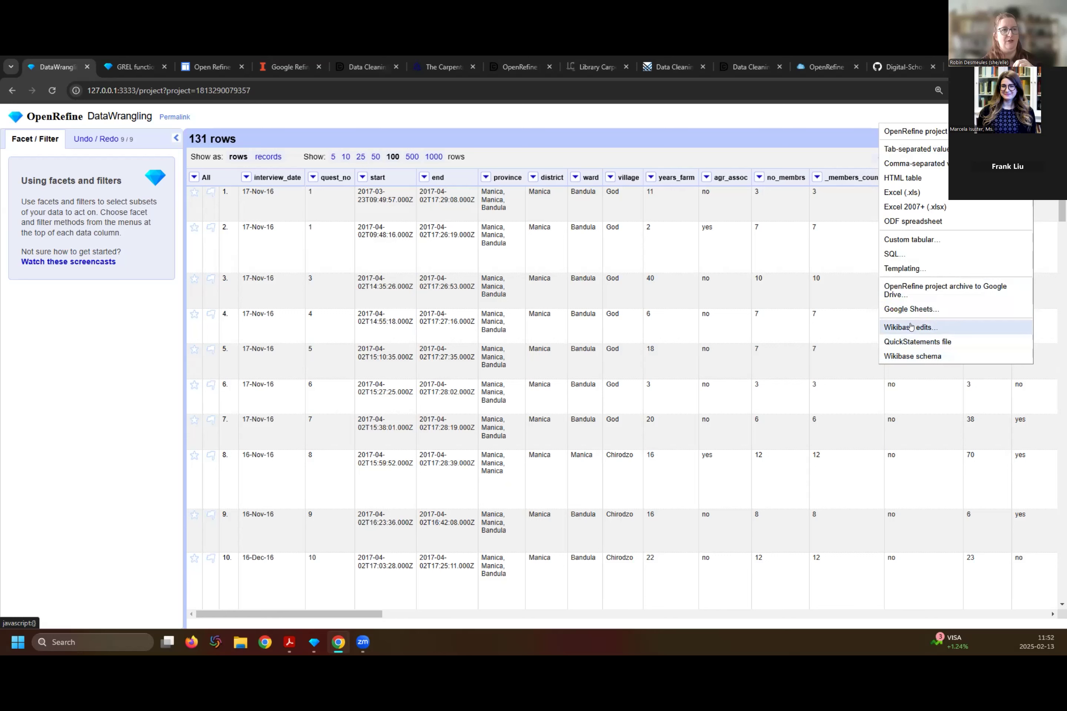
click(903, 207)
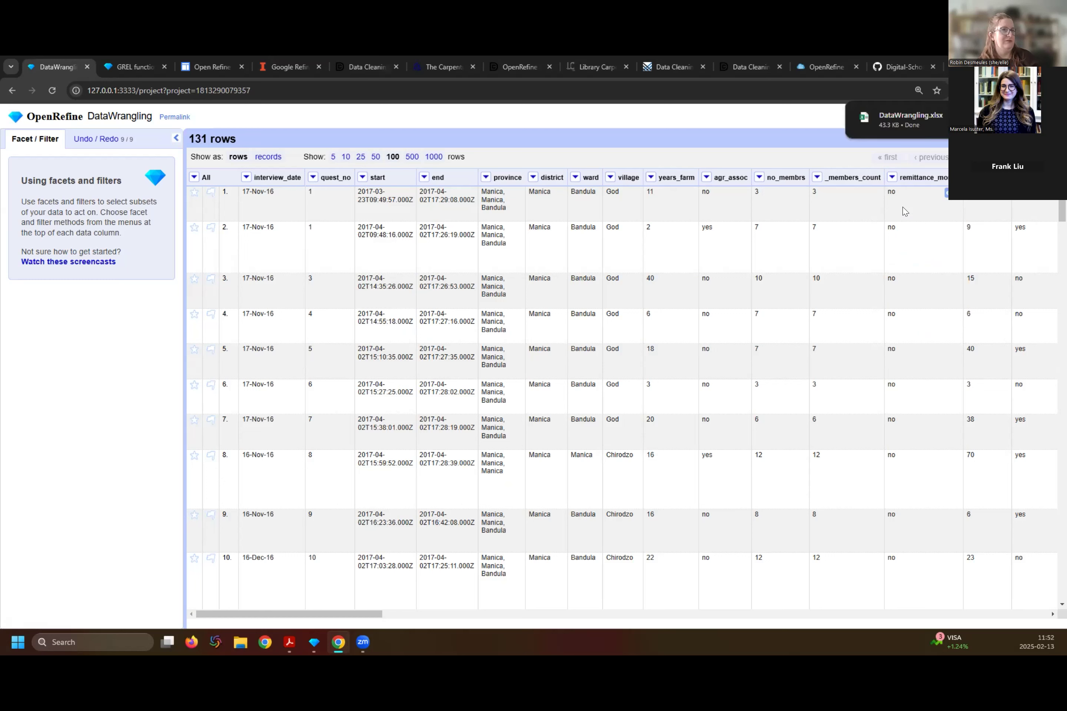
click(892, 116)
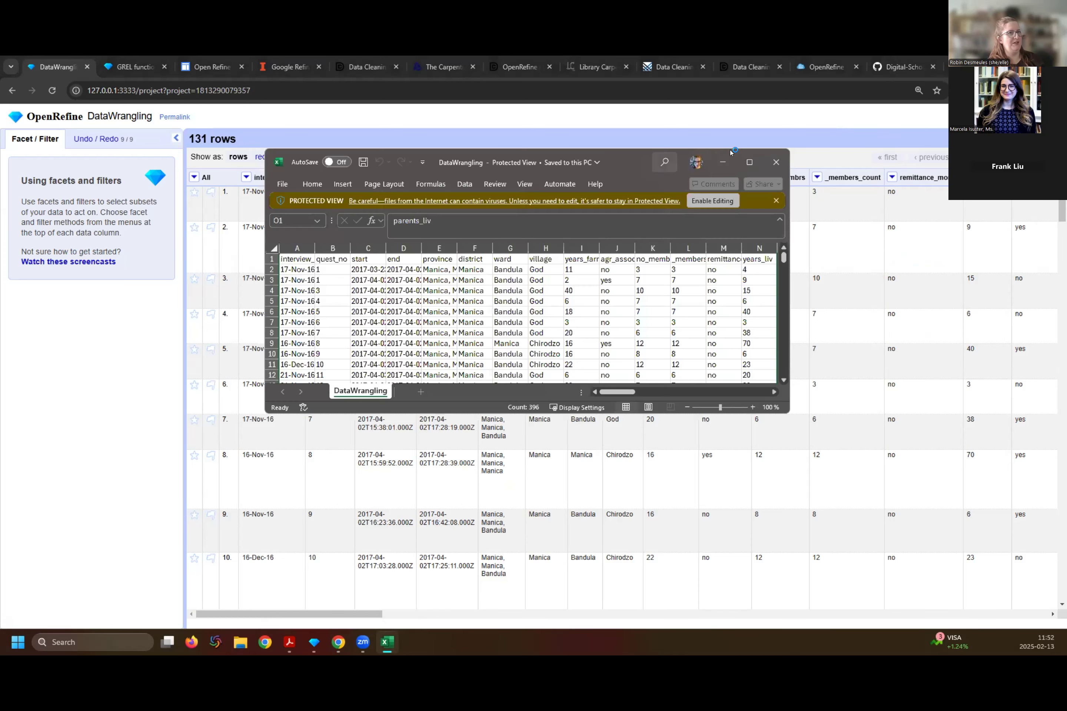
- Examine the exported workbook in a maximized Excel window with editing enabled, and close it
click(749, 156)
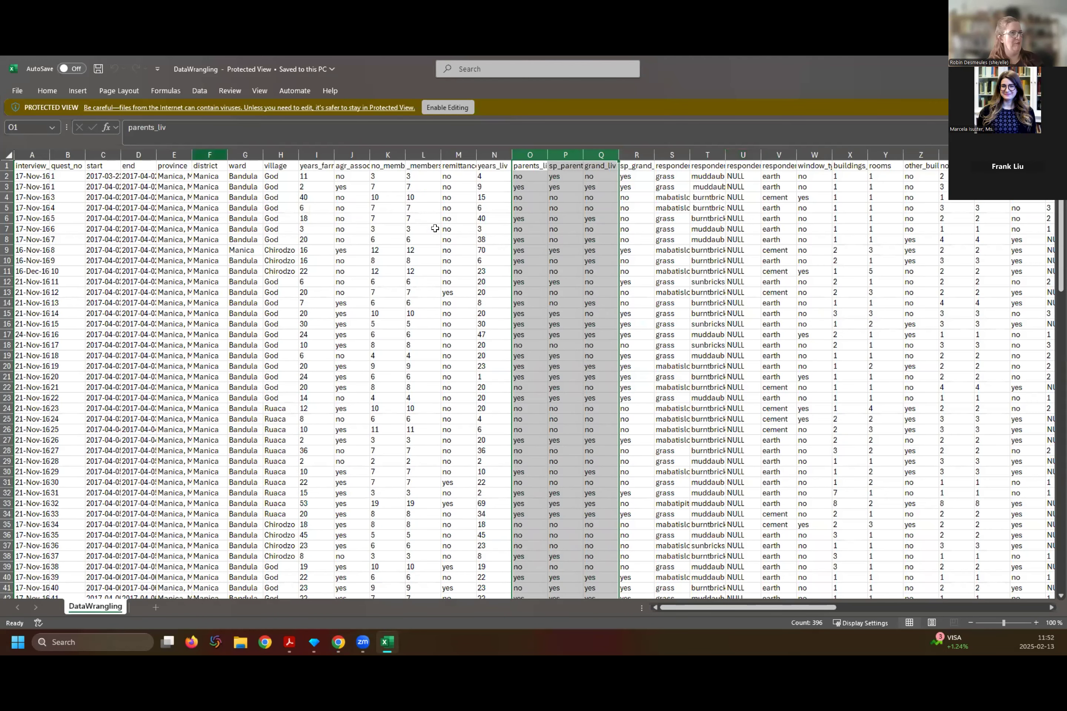
click(430, 251)
click(448, 108)
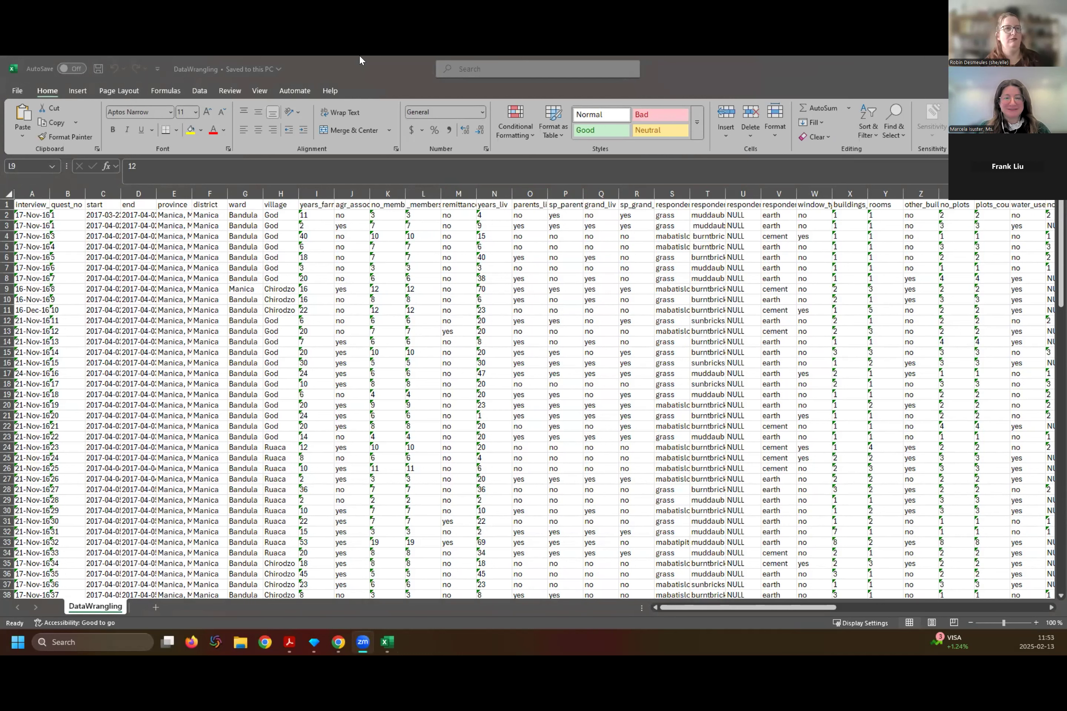
click(1054, 69)
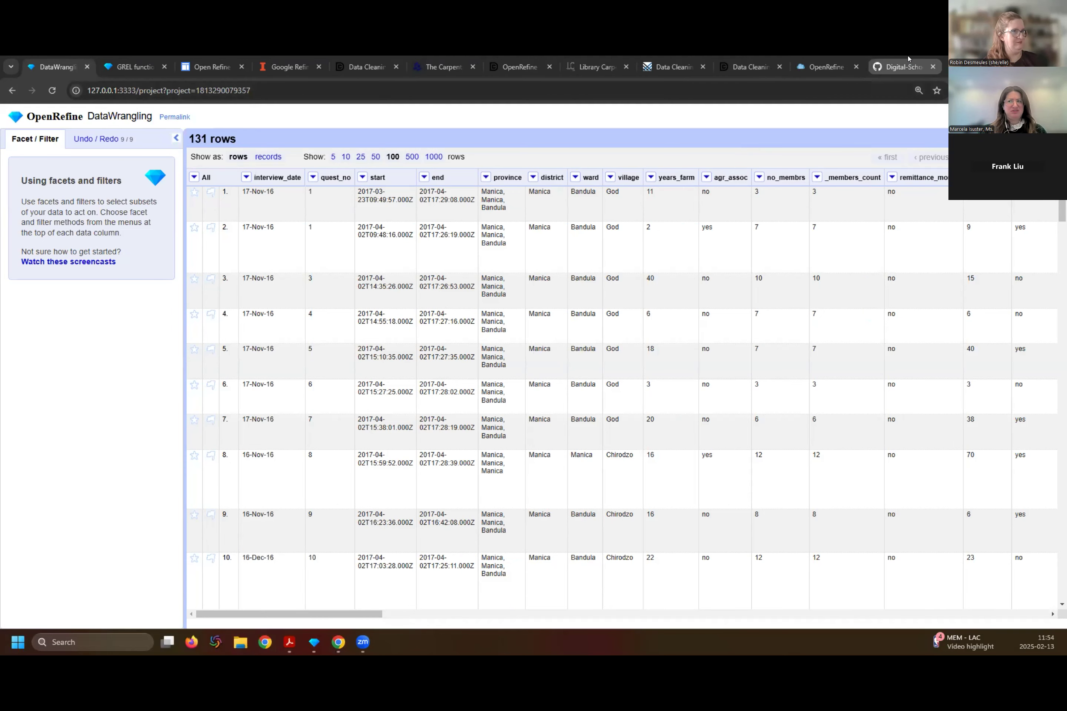
- Open the Outlook mailbox in a new browser tab and minimize the browser window
click(942, 67)
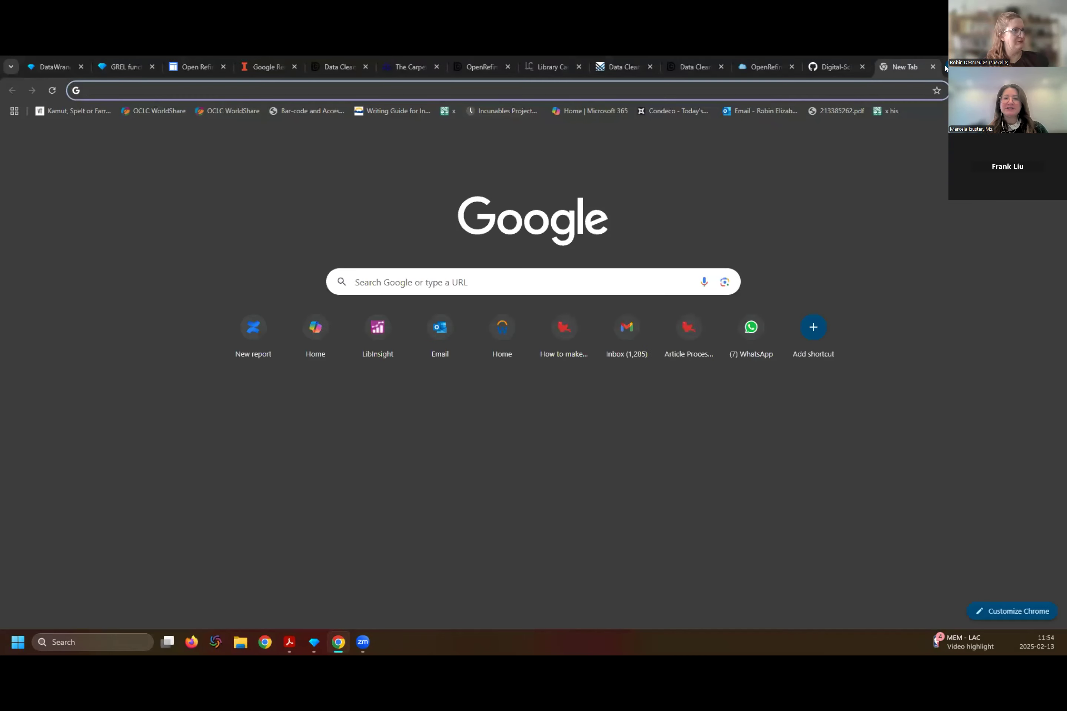
click(437, 337)
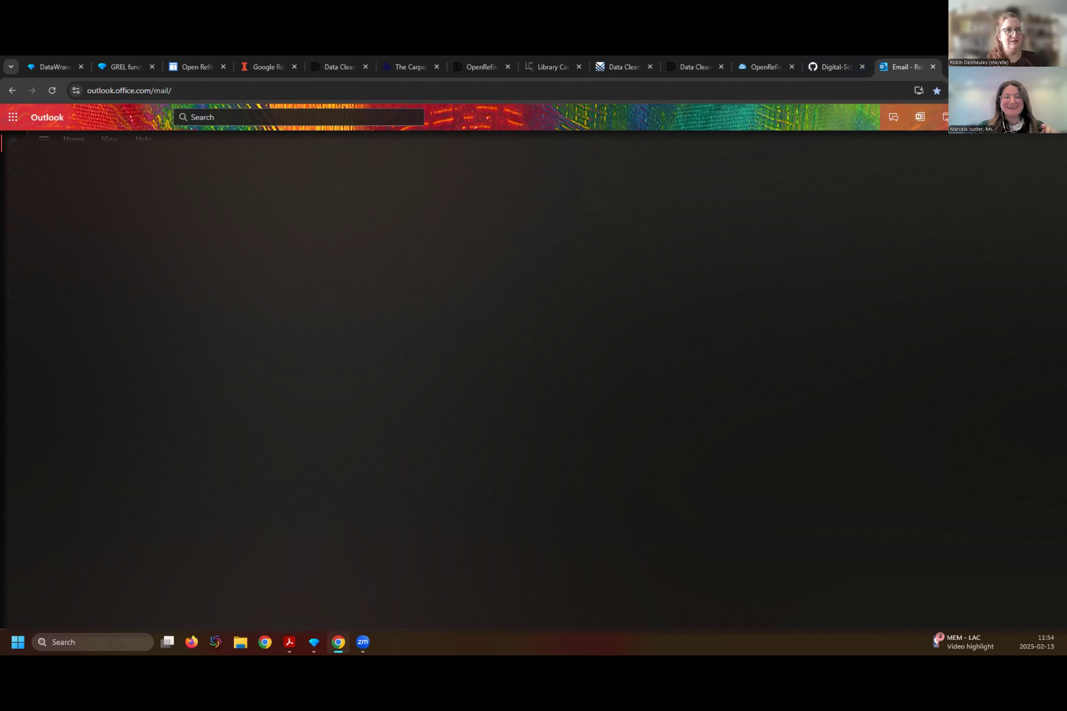
click(1003, 66)
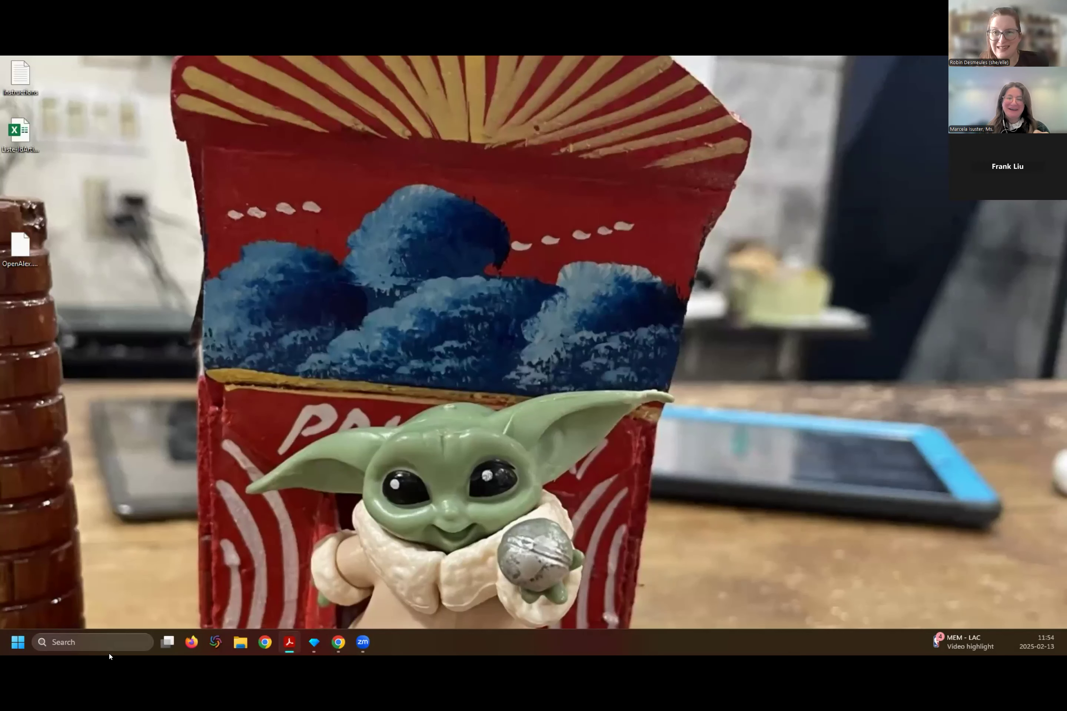